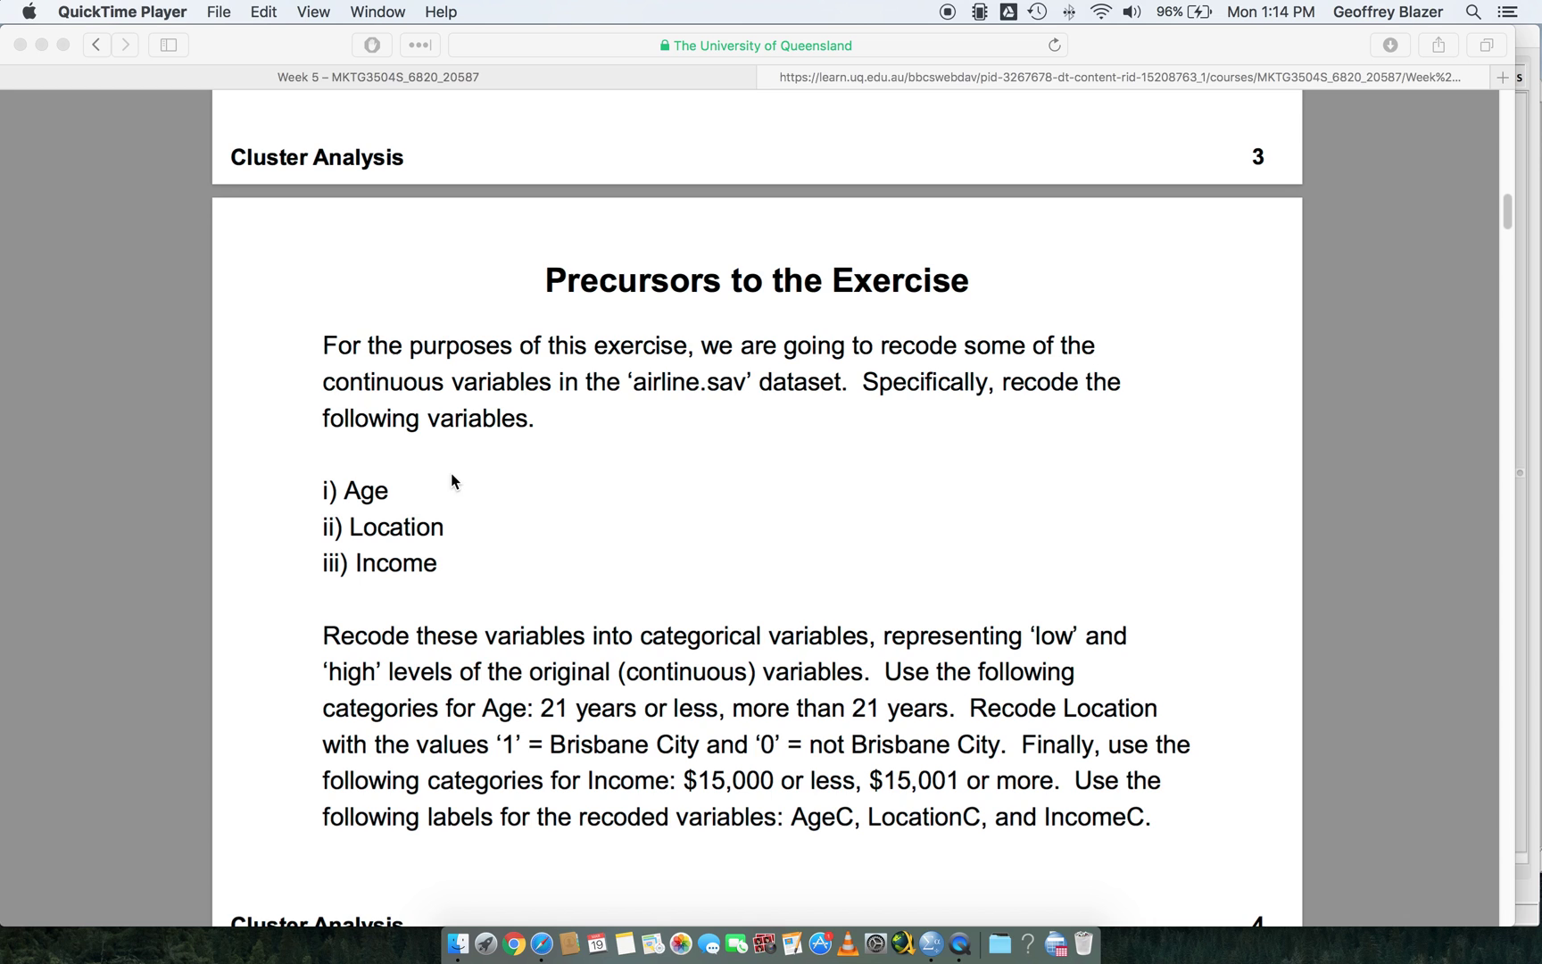
- Bring the SPSS data editor forward and open Transform > Recode into Different Variables
scroll(455, 485, "up", 1)
scroll(455, 498, "down", 2)
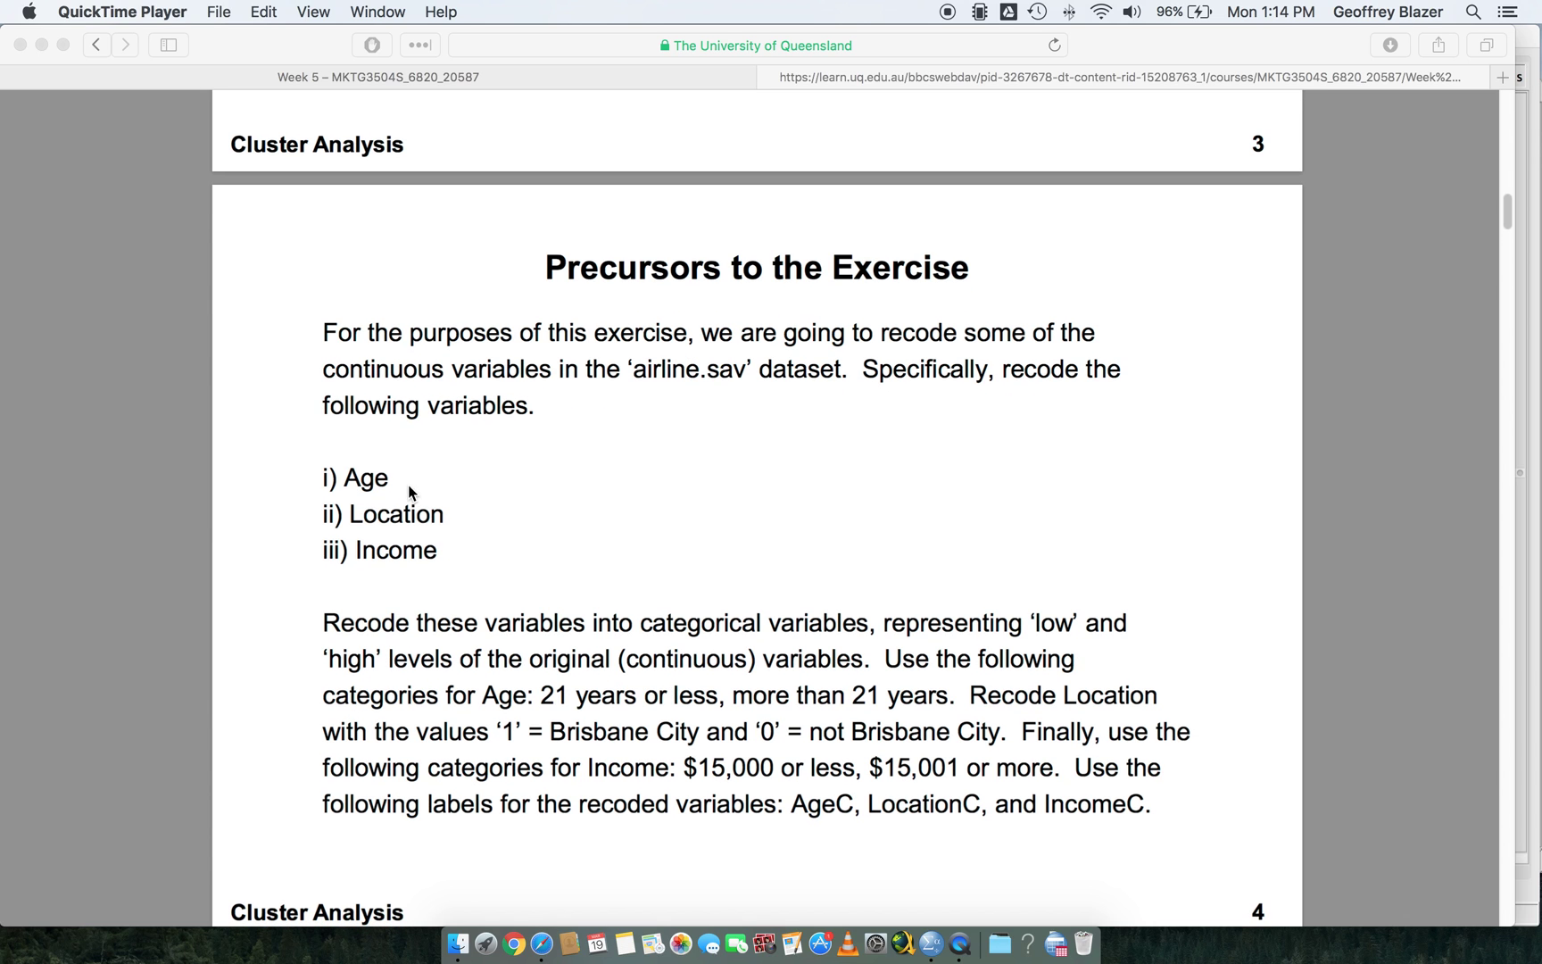
scroll(411, 552, "down", 1)
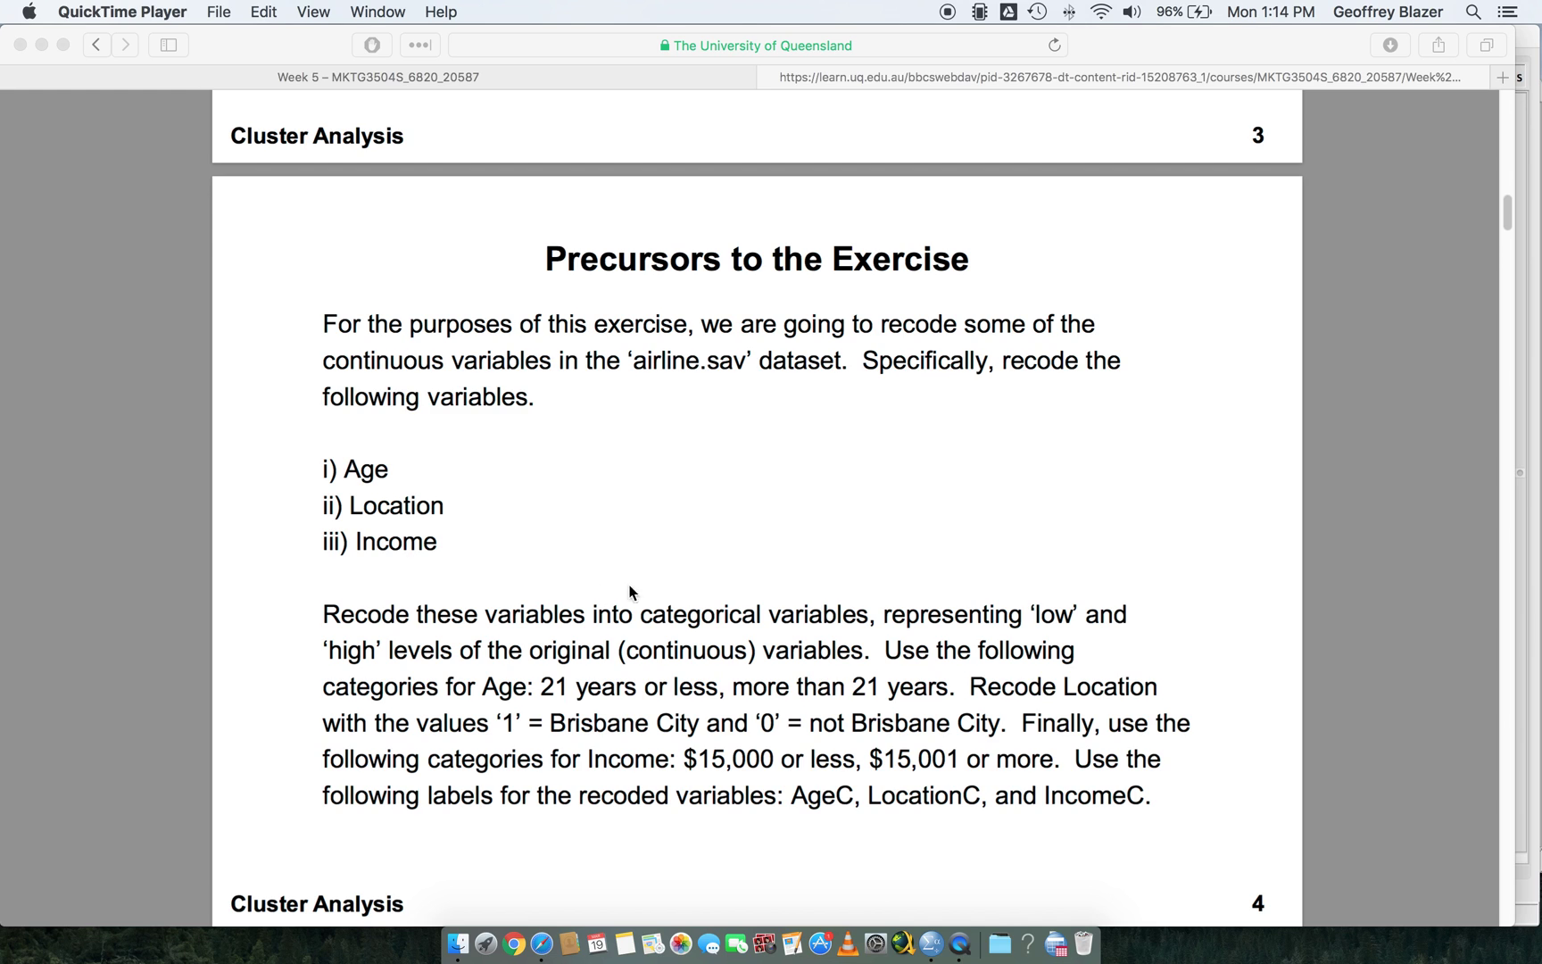
left_click(928, 958)
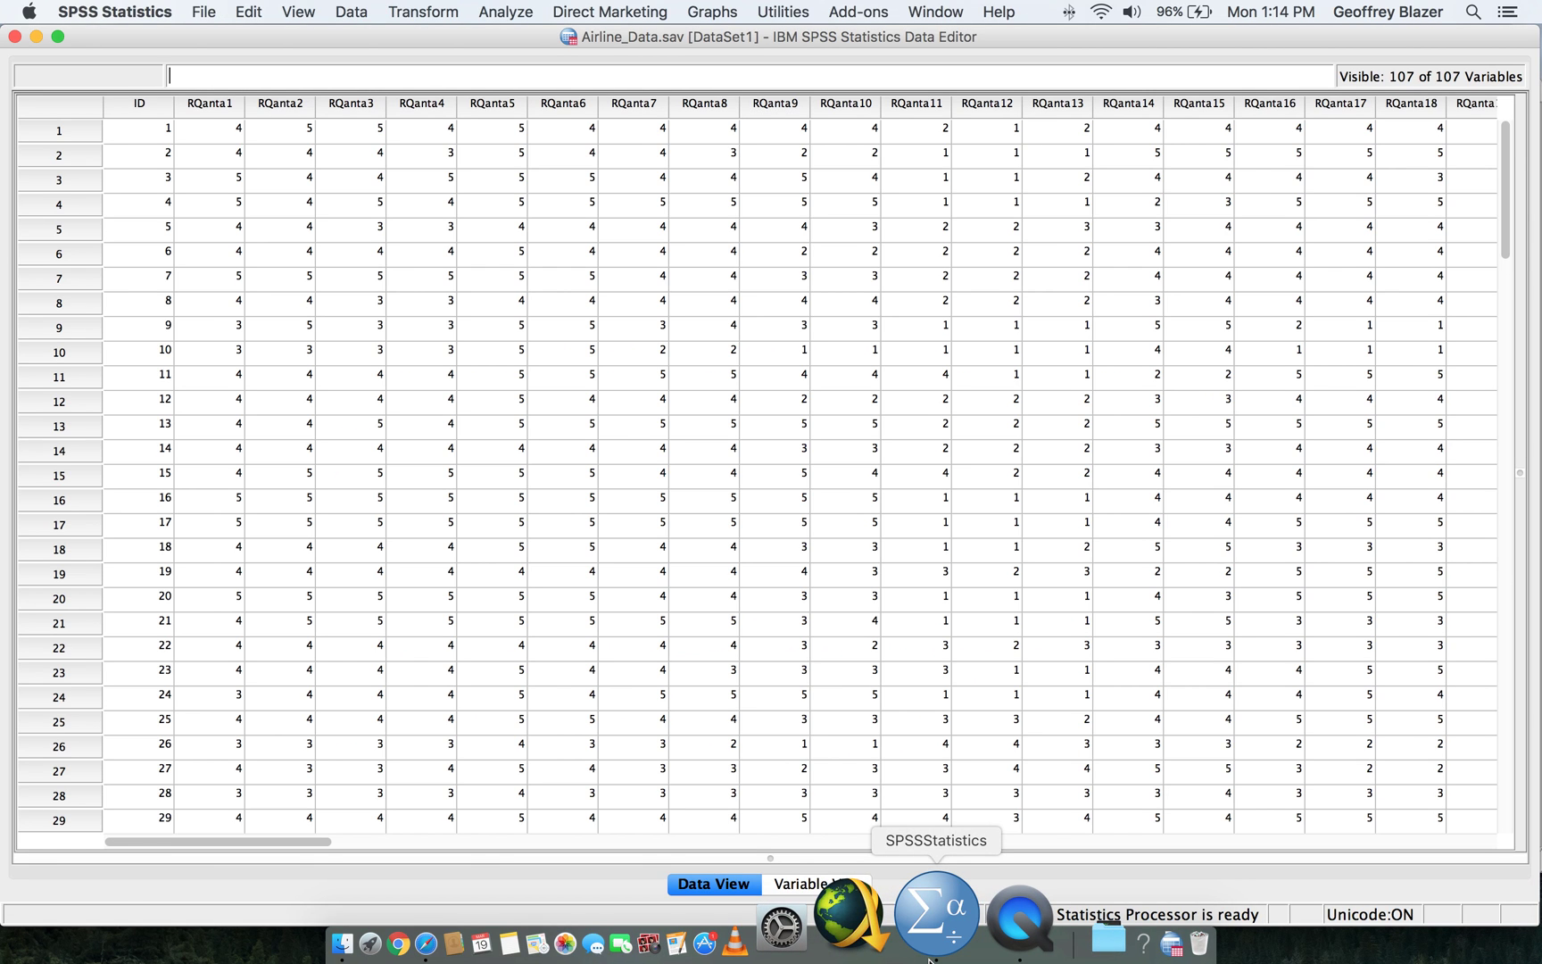
left_click(412, 14)
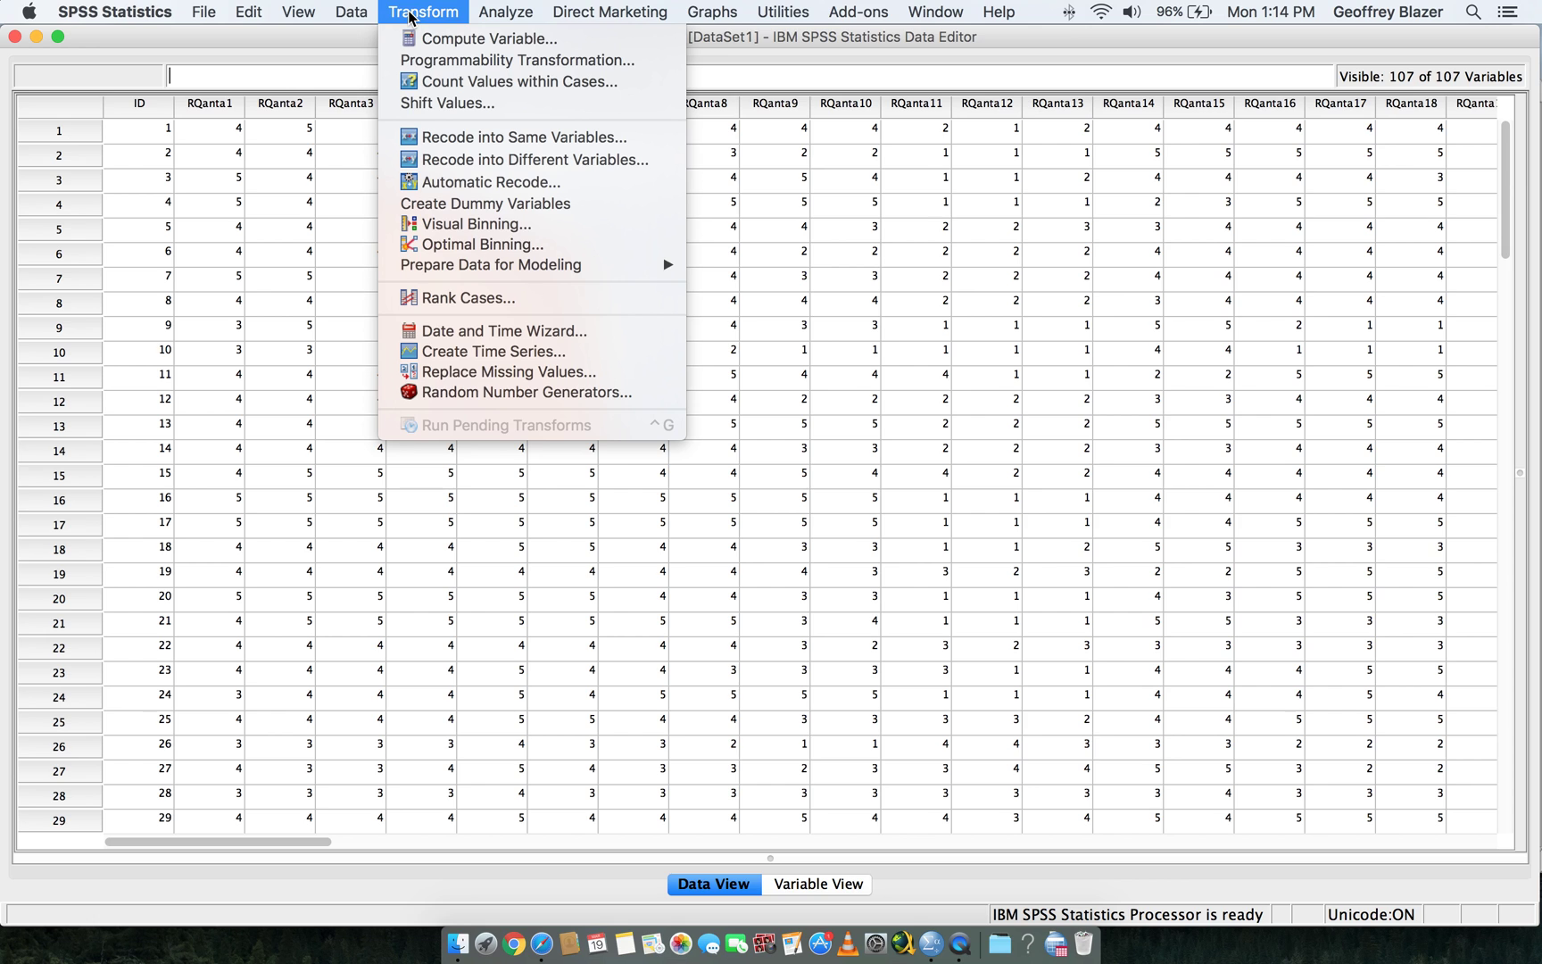
left_click(464, 160)
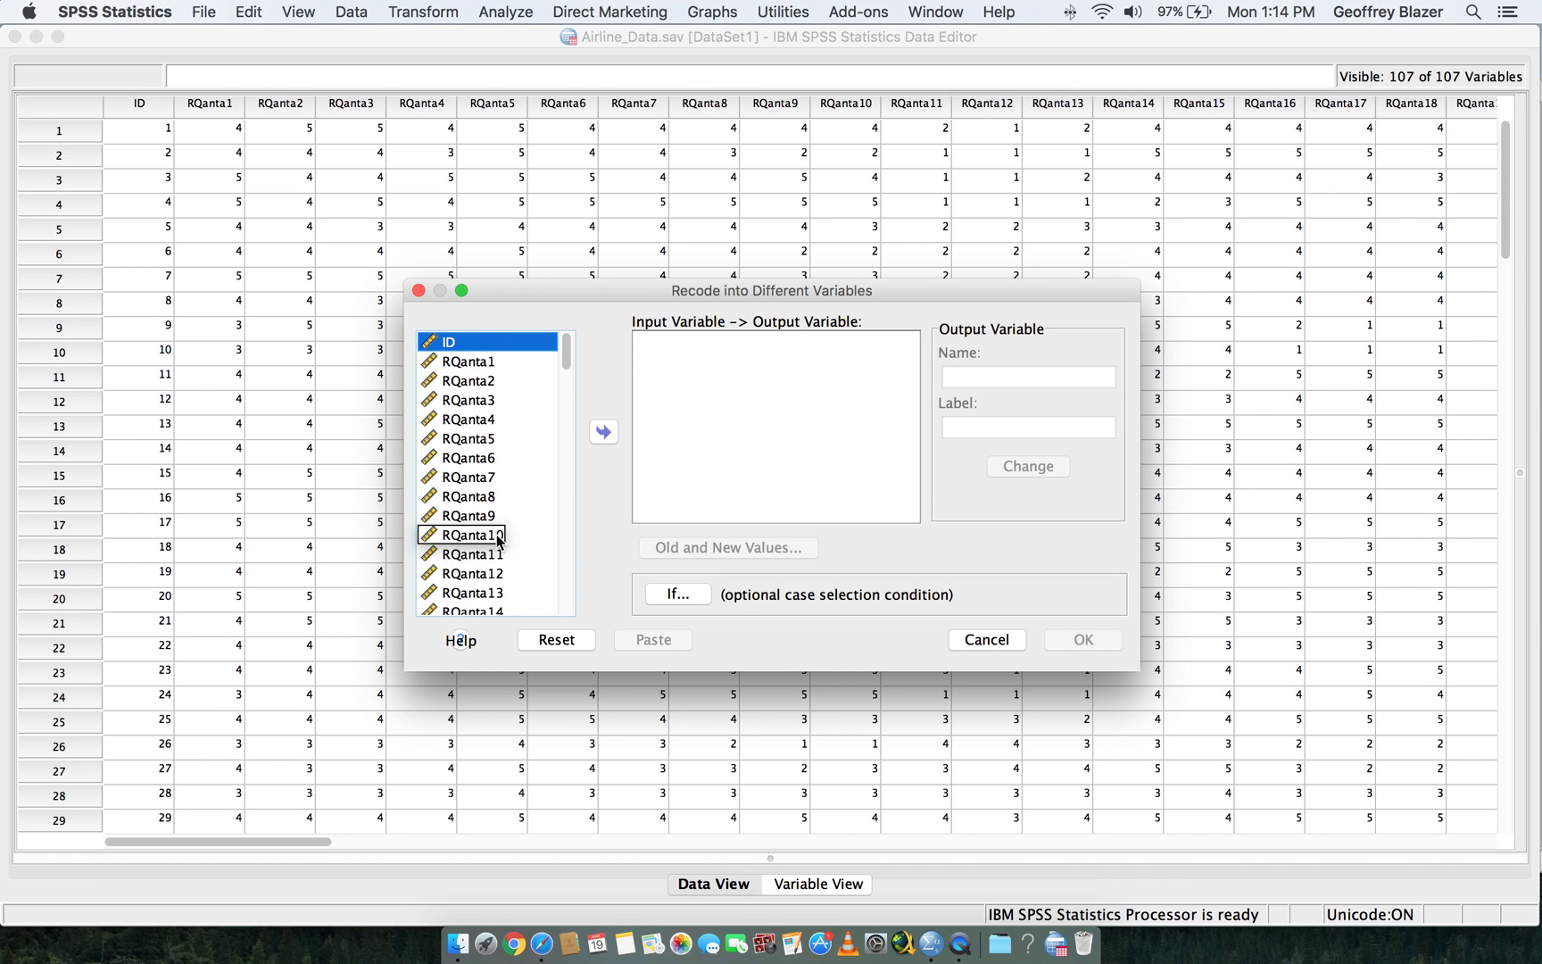
- Move Income into the input variable list and bring up its Old and New Values
left_click_drag(566, 359, 567, 587)
left_click(479, 478)
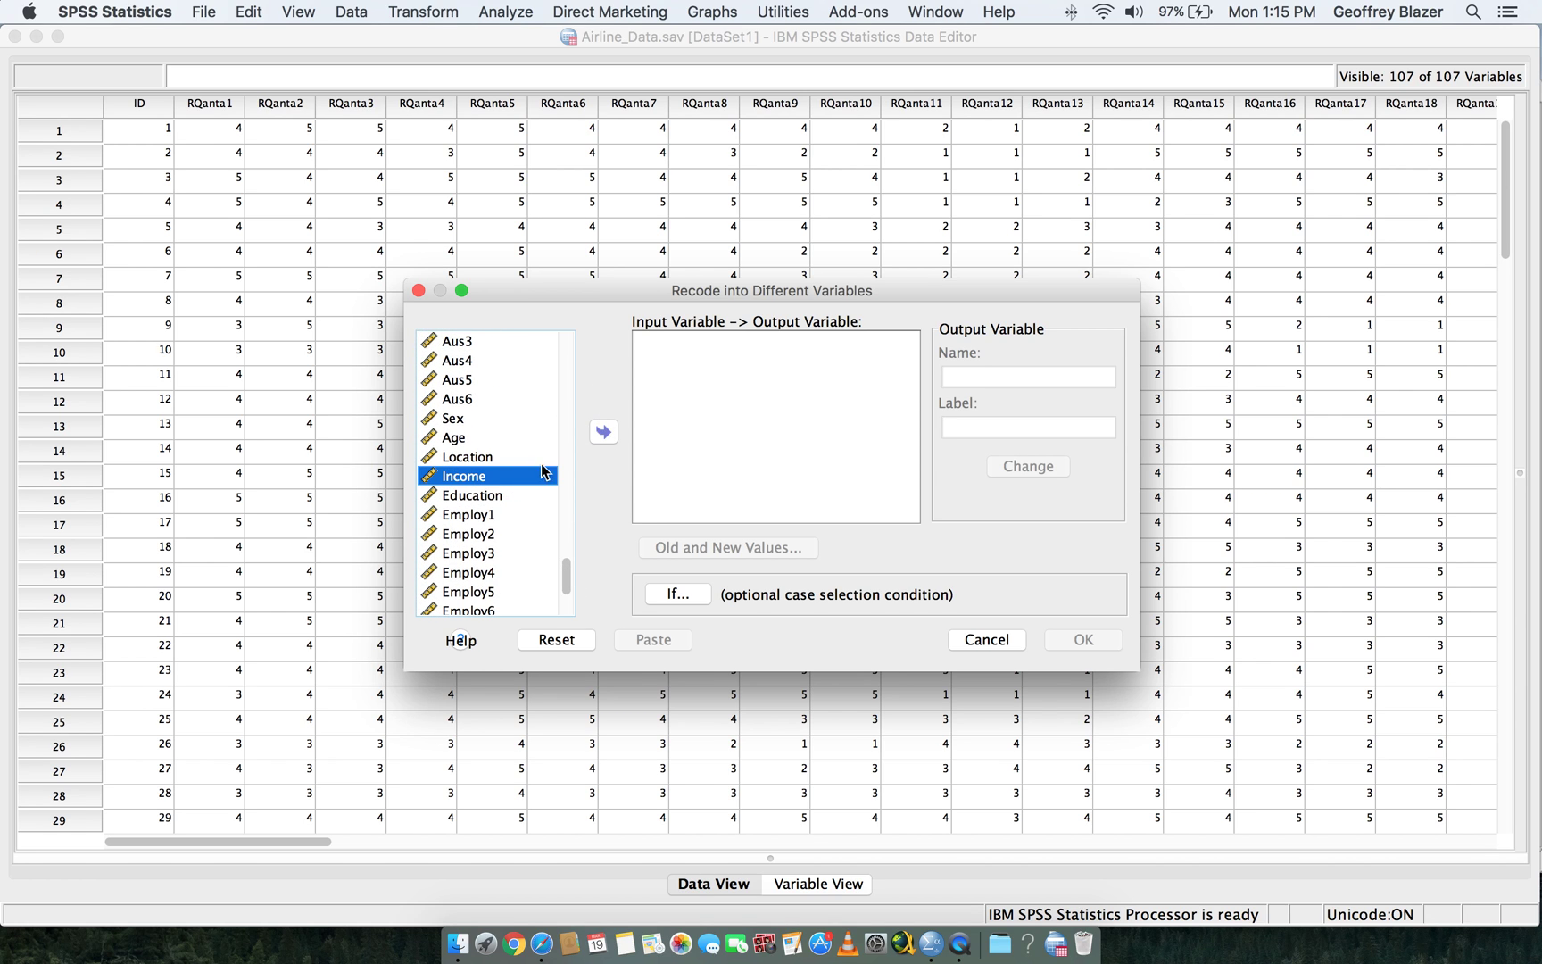
left_click(604, 431)
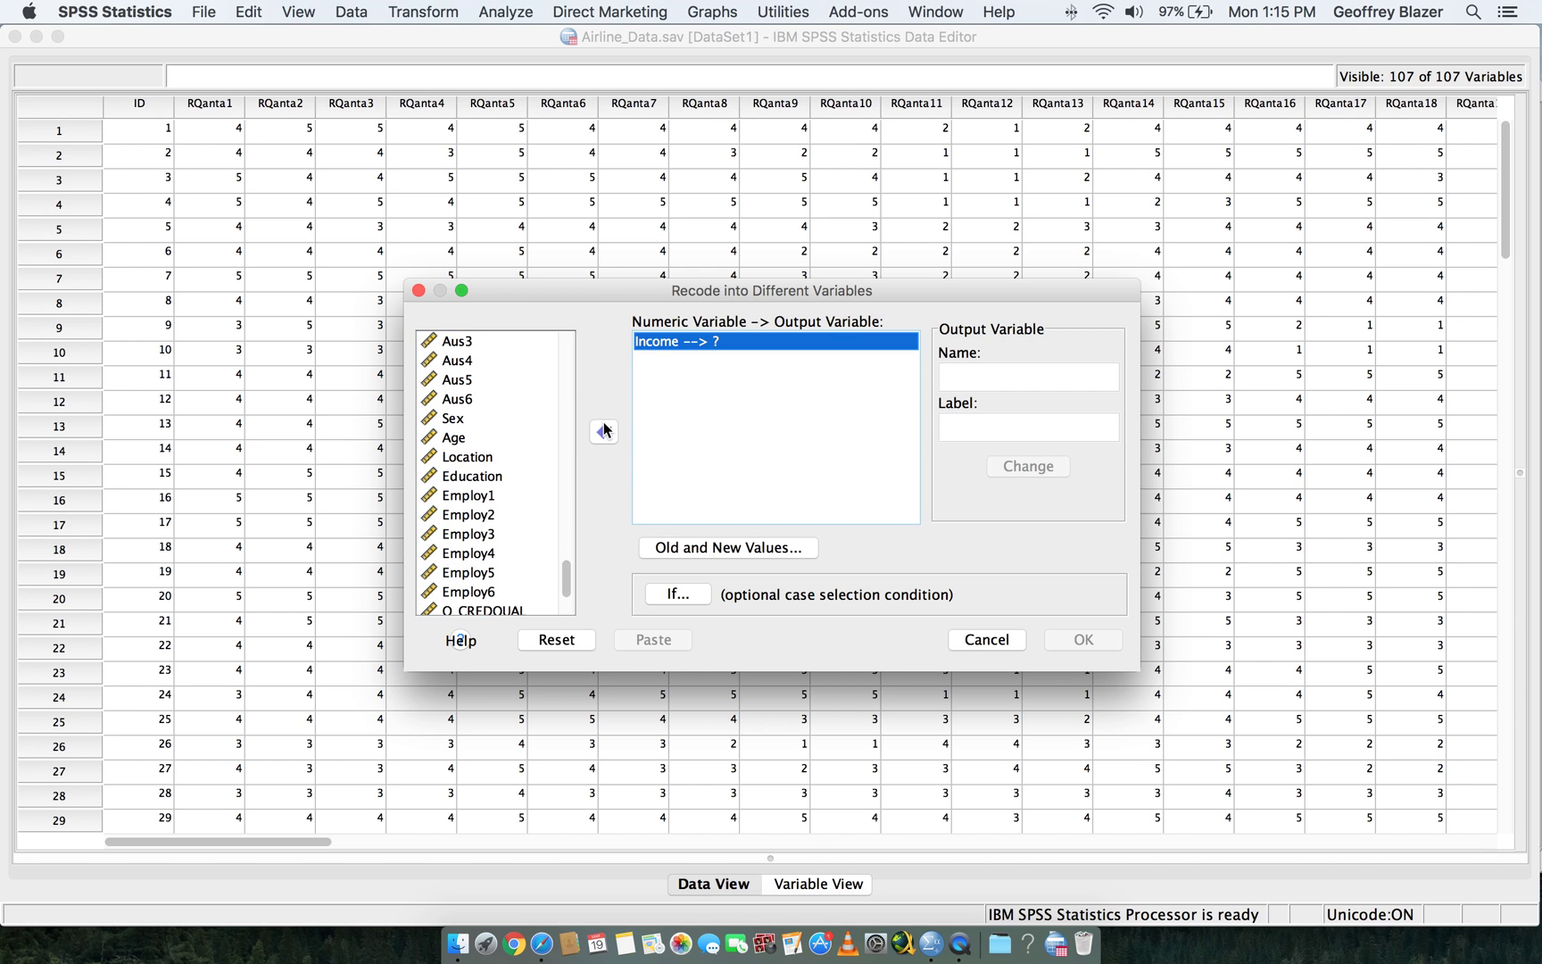
left_click(731, 547)
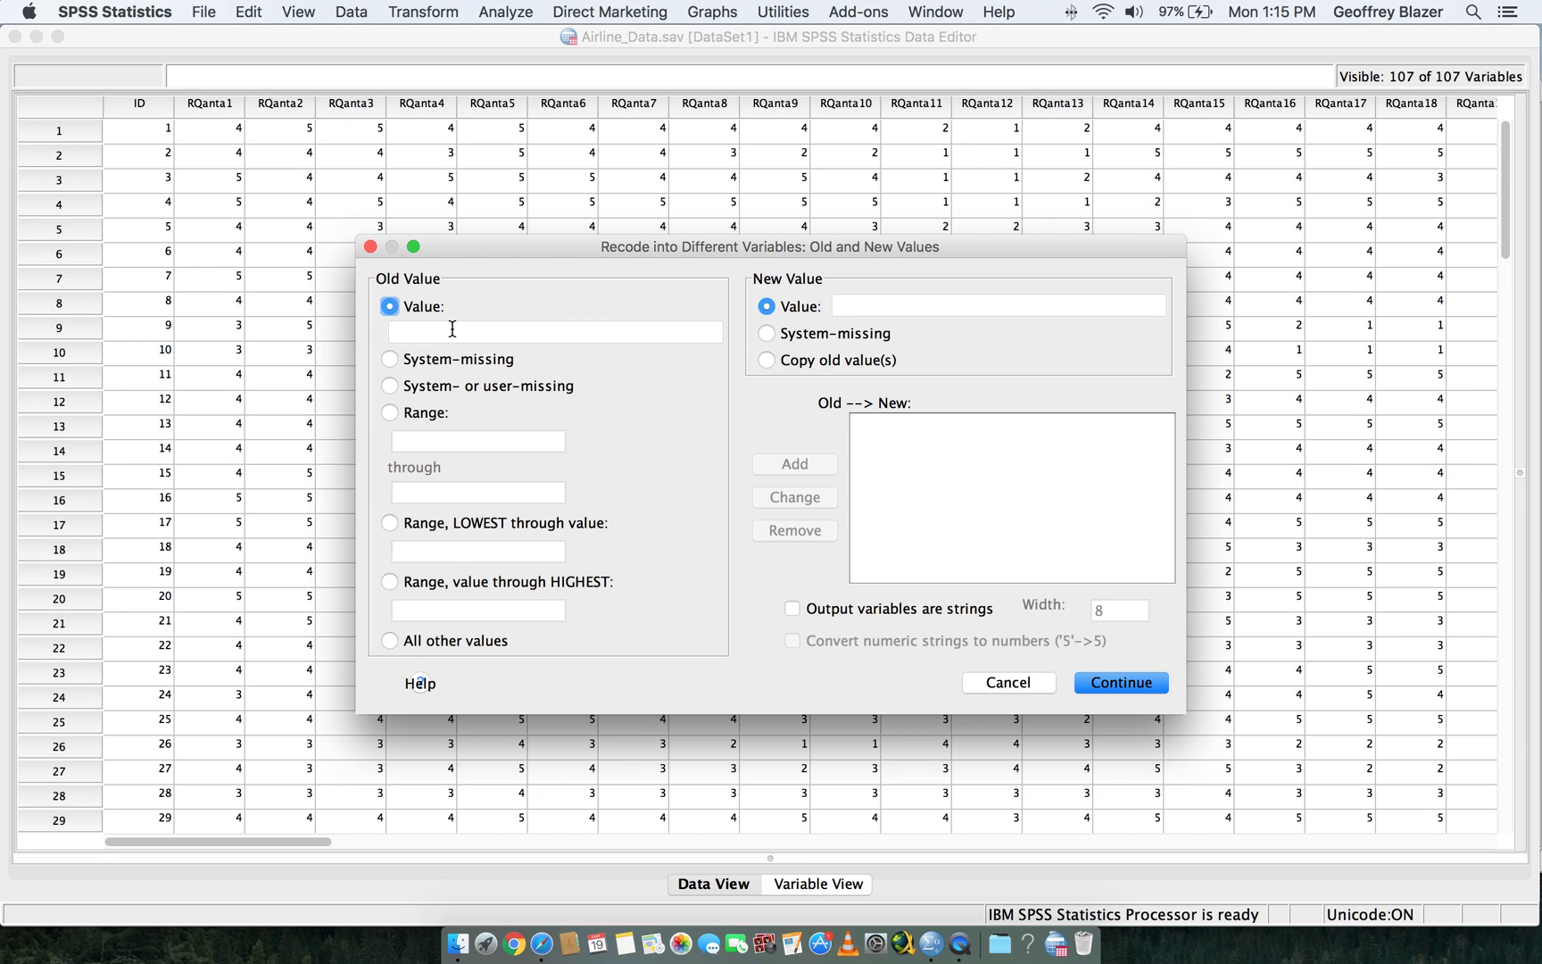
- Add the recode rule Lowest thru 15000 → 0
left_click(472, 523)
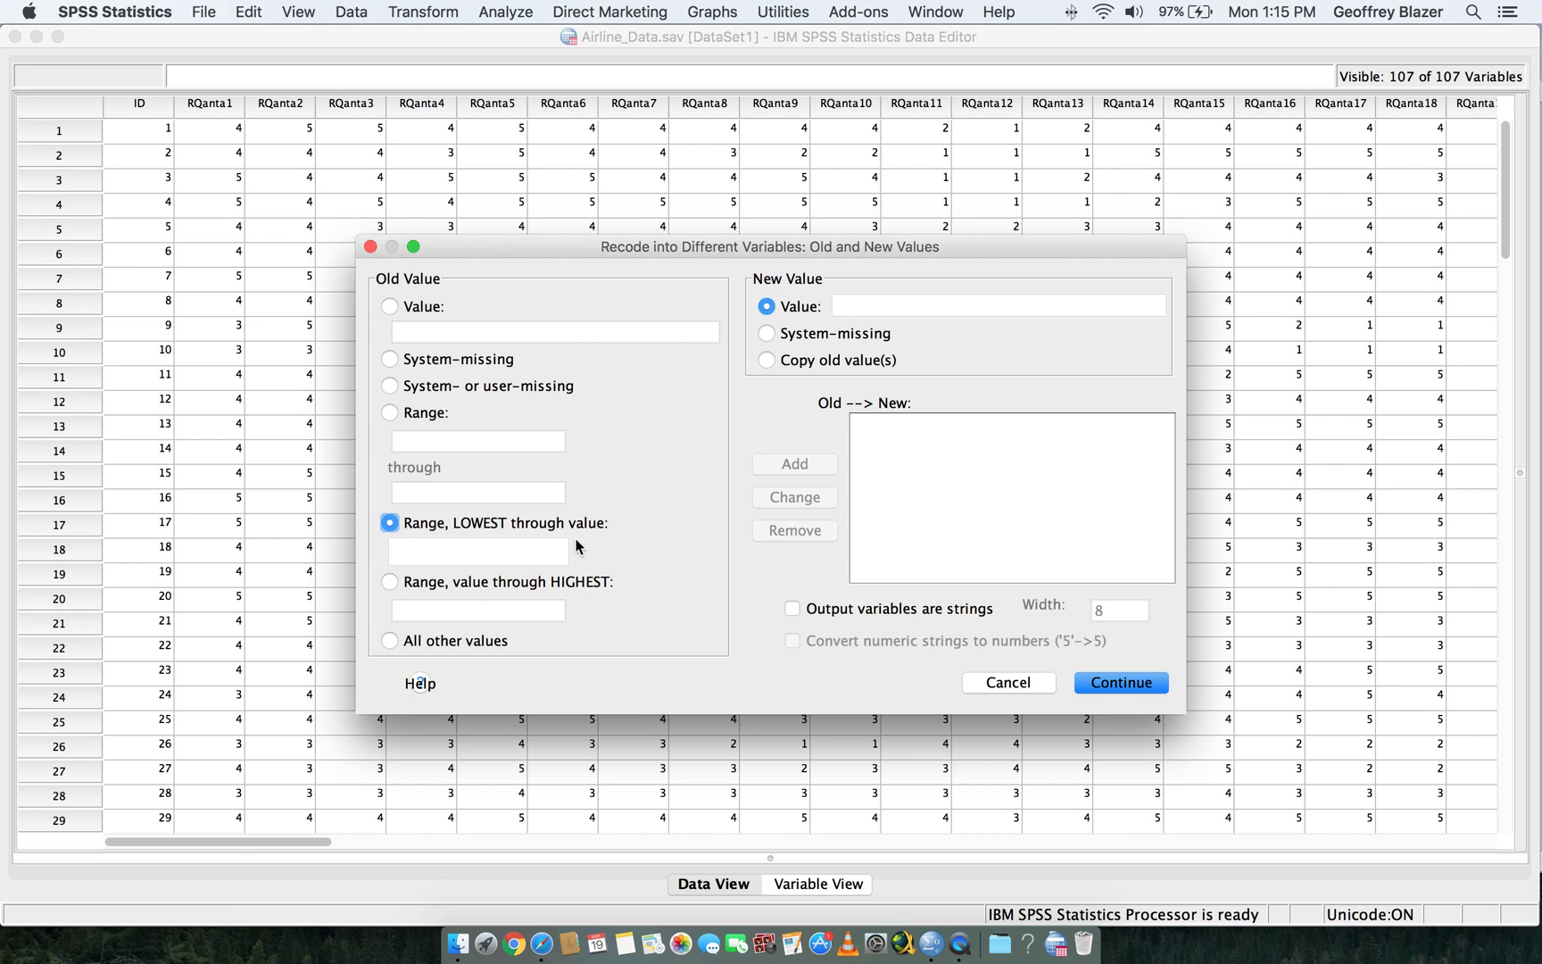
left_click(474, 548)
type("15000")
left_click(879, 311)
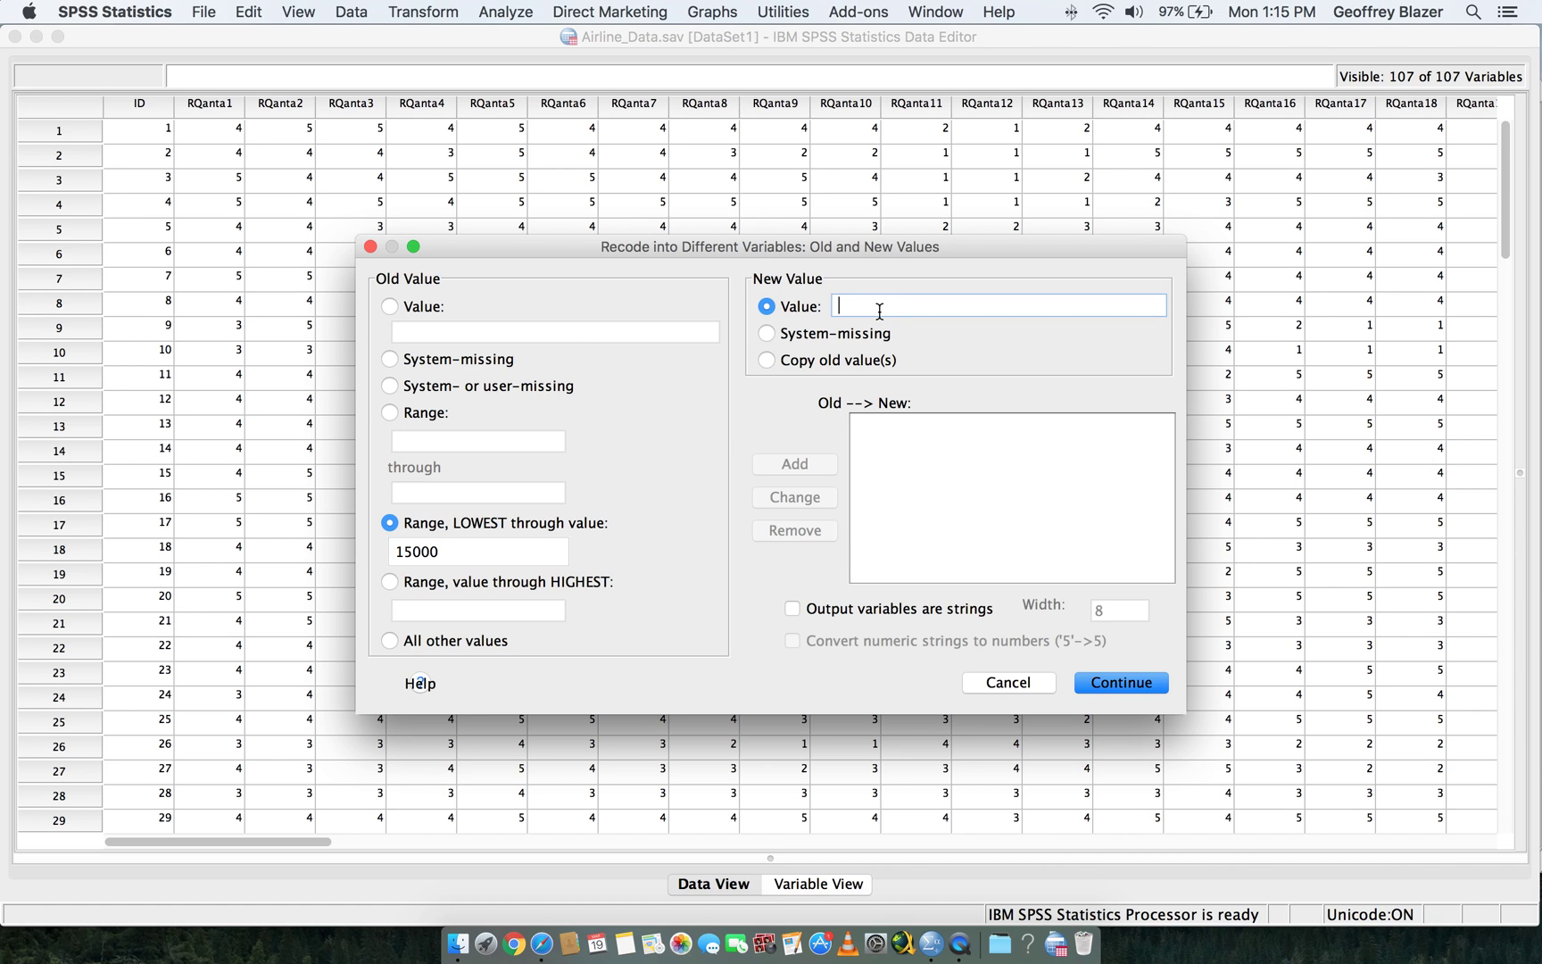
type("0")
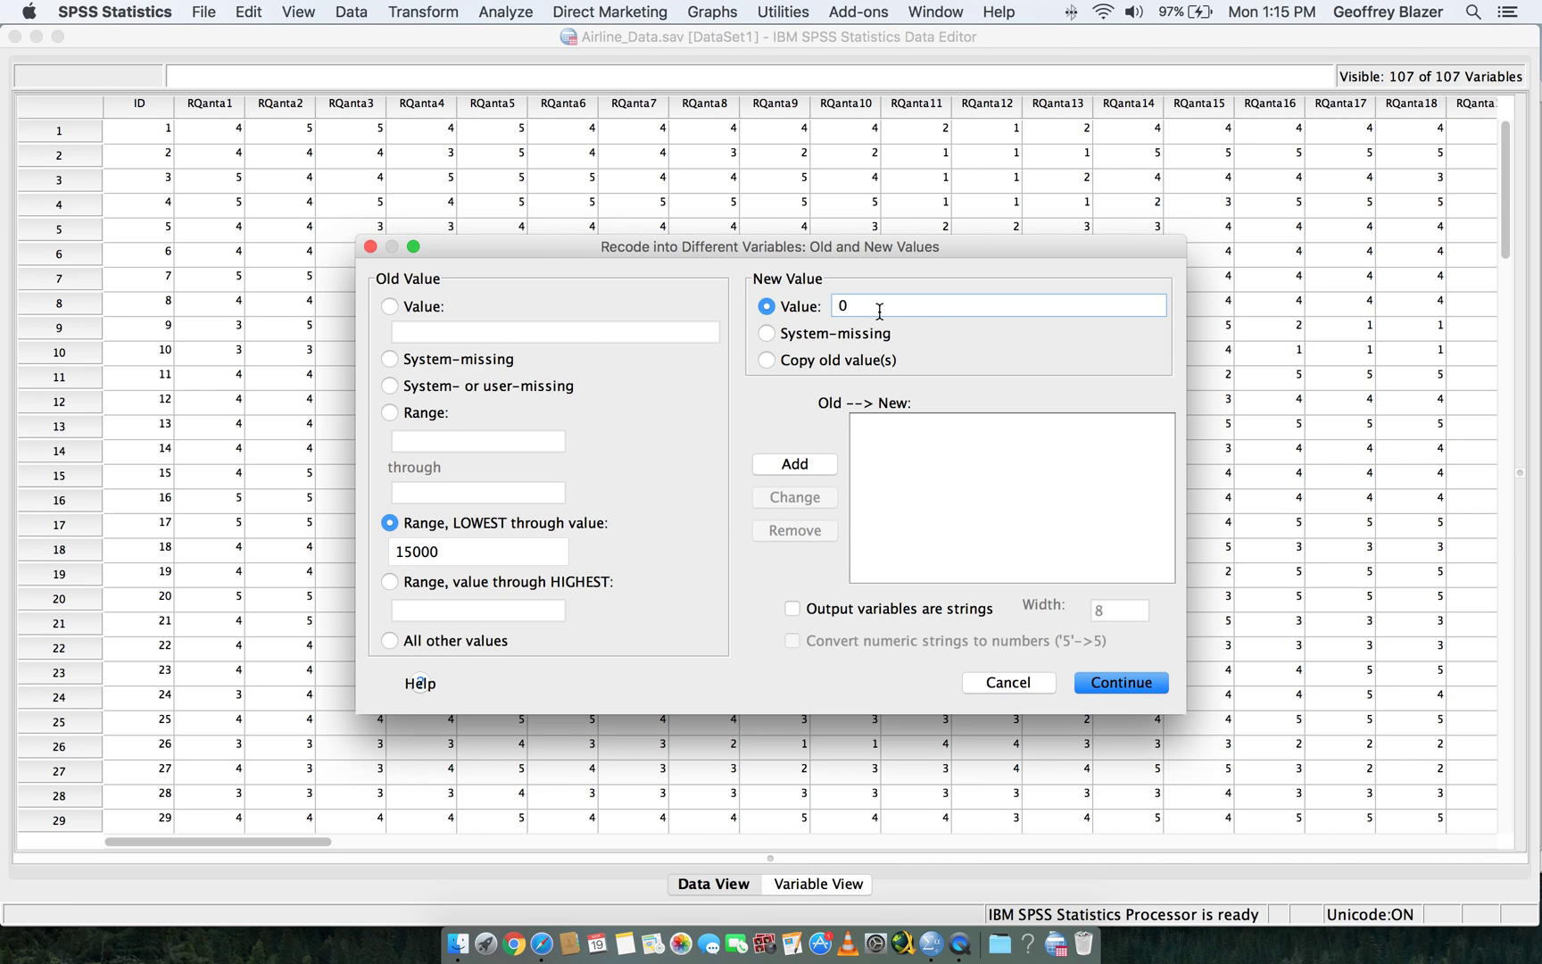
left_click(827, 465)
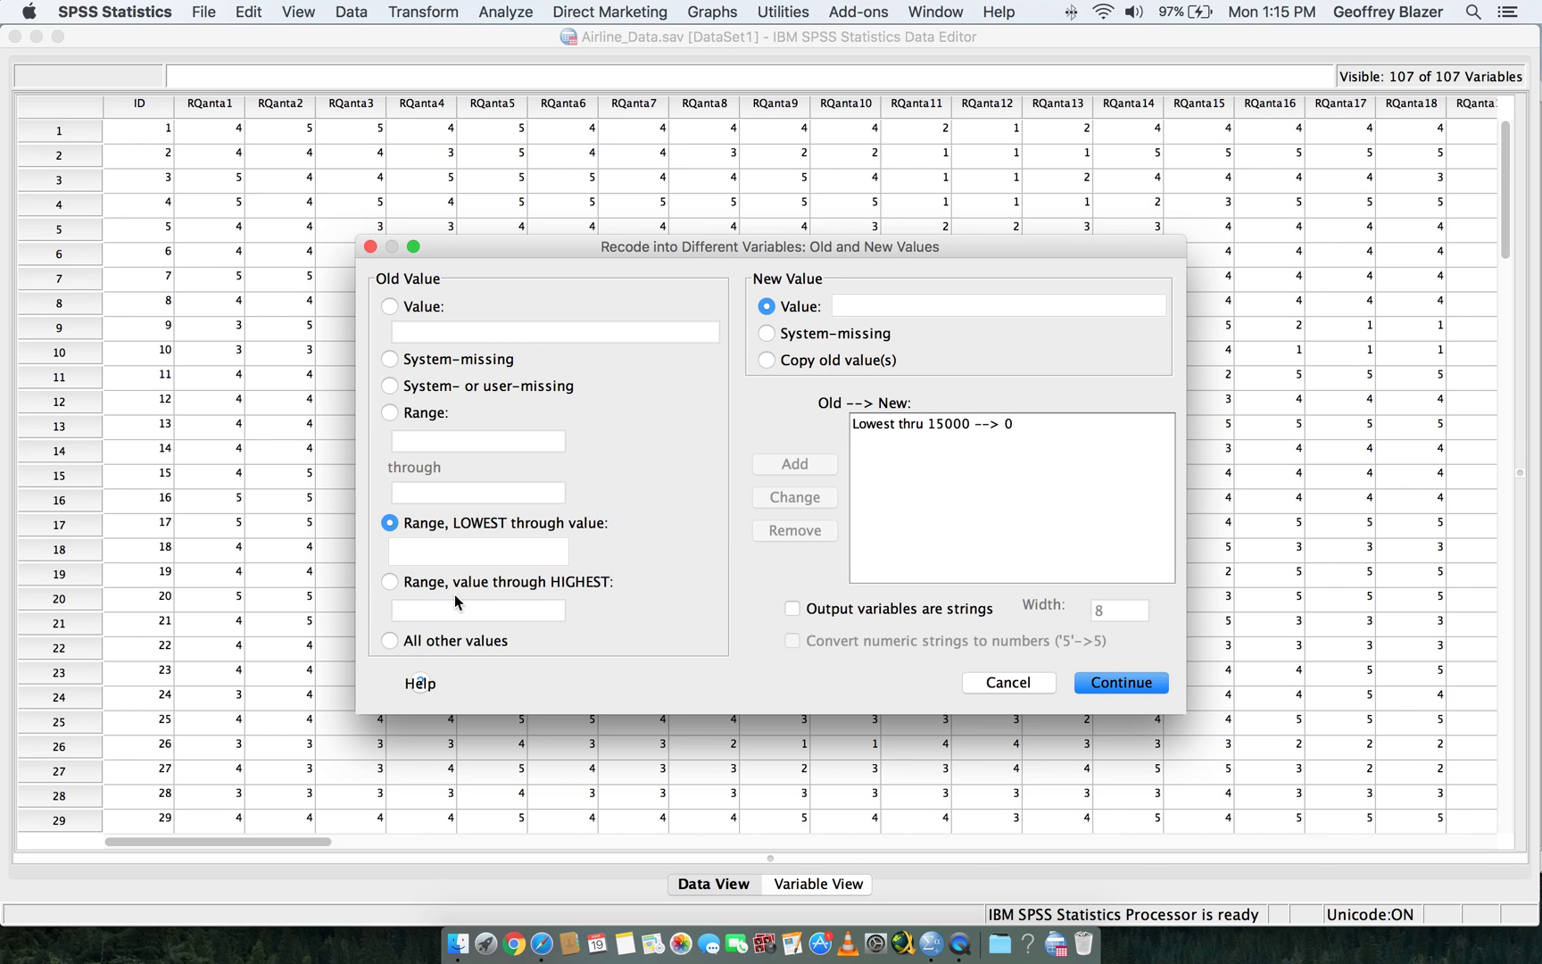
- Add an ELSE → 1 rule for all other values
left_click(448, 643)
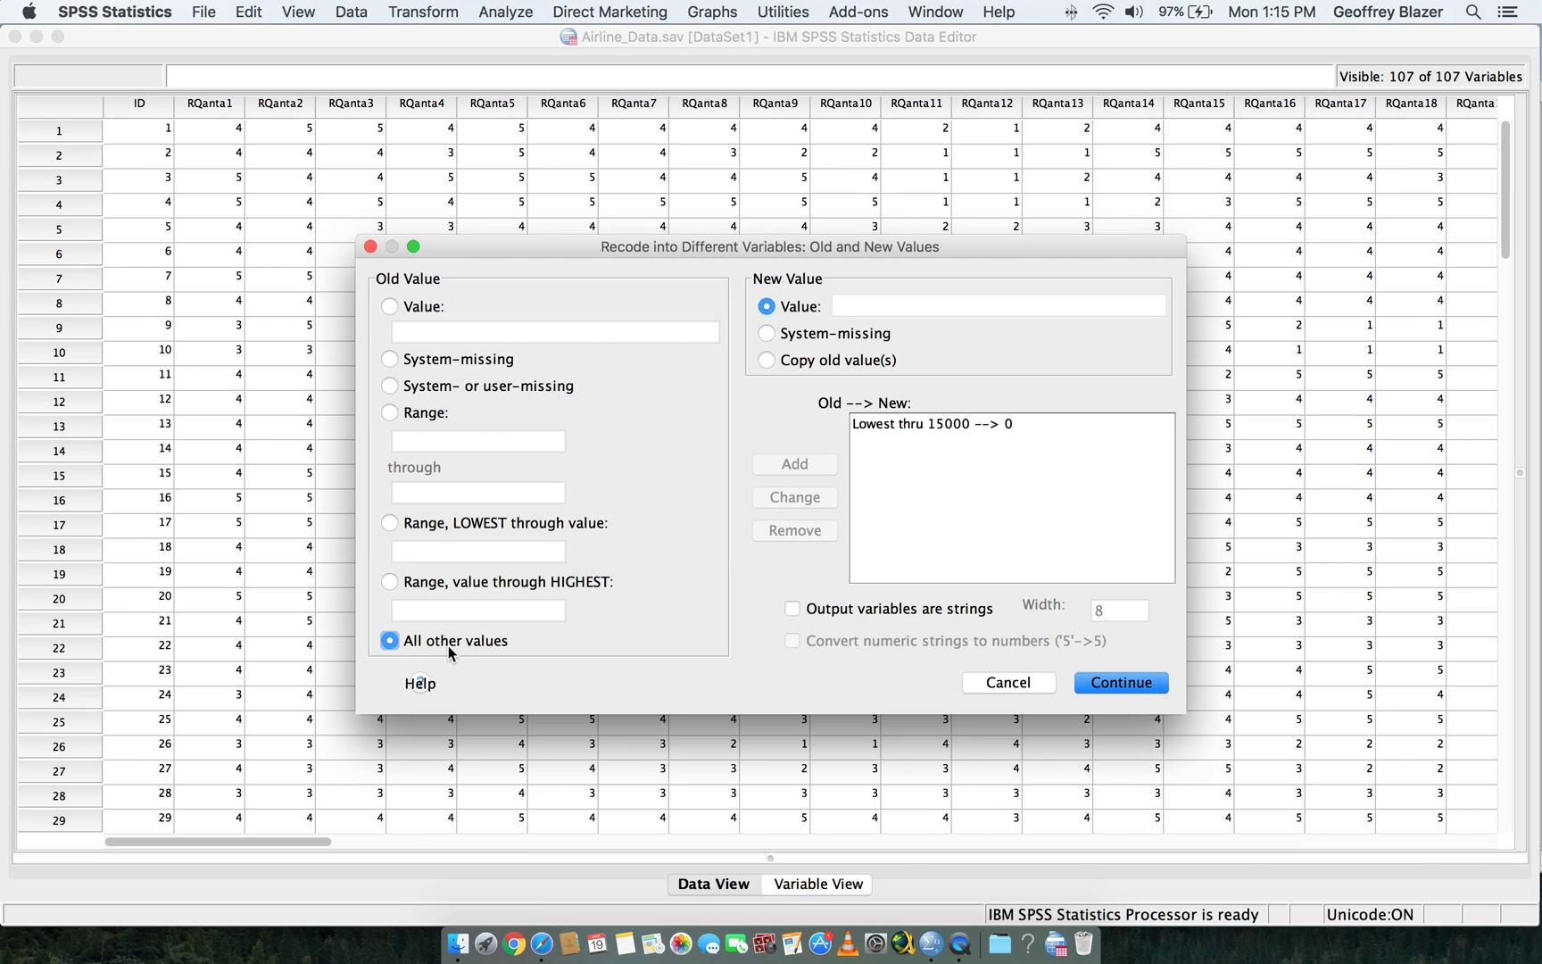
left_click(881, 309)
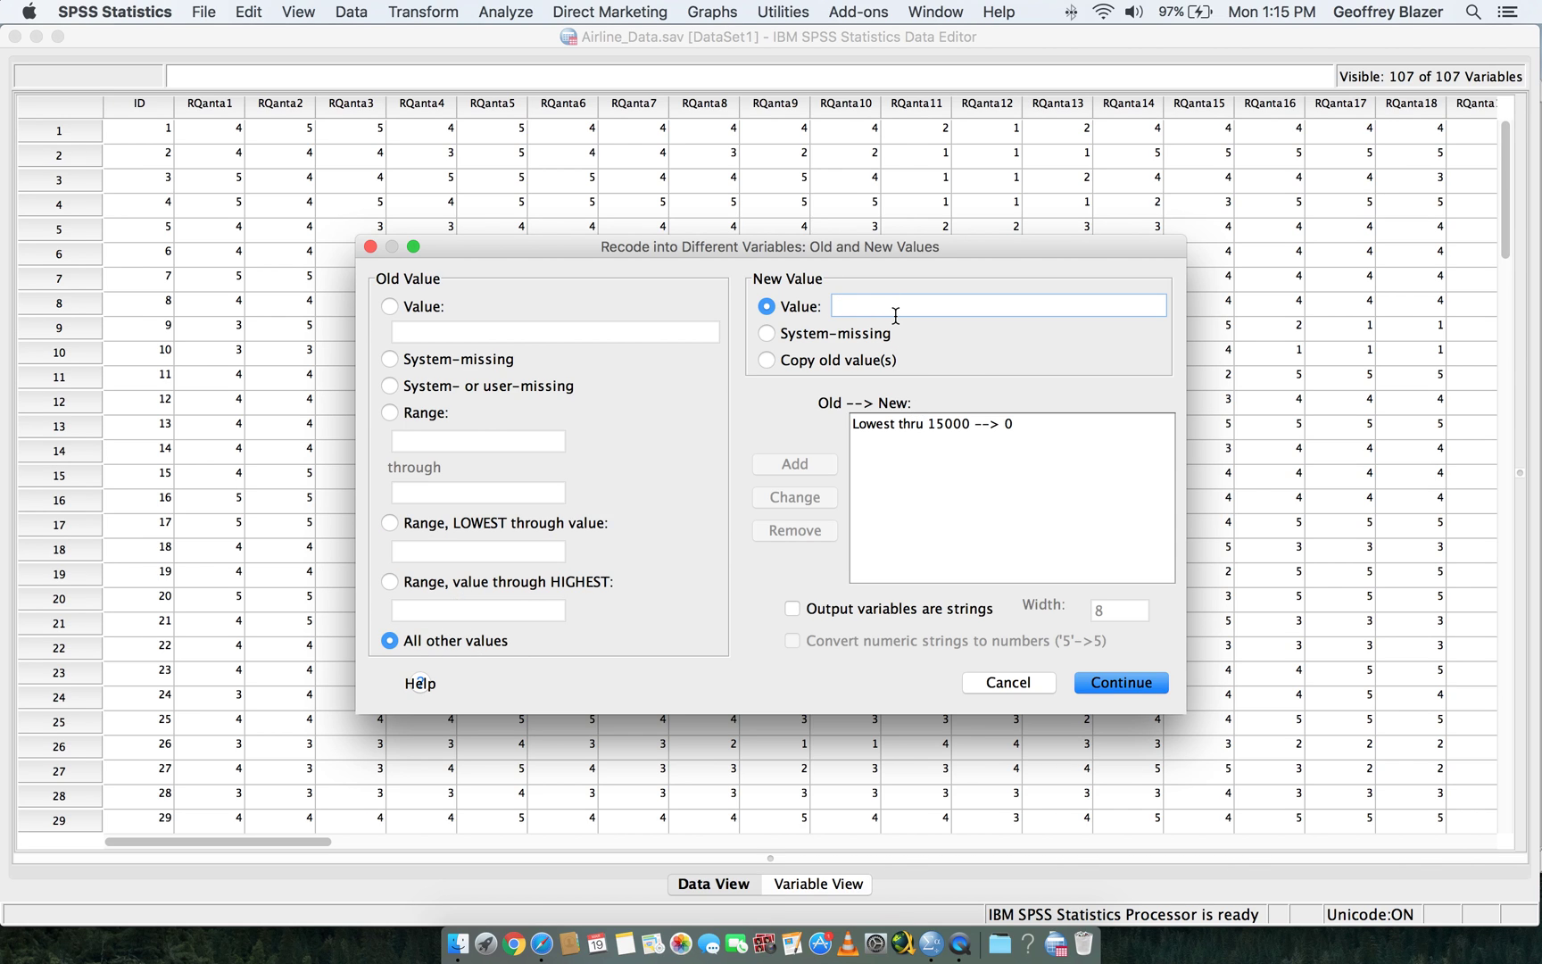
type("1")
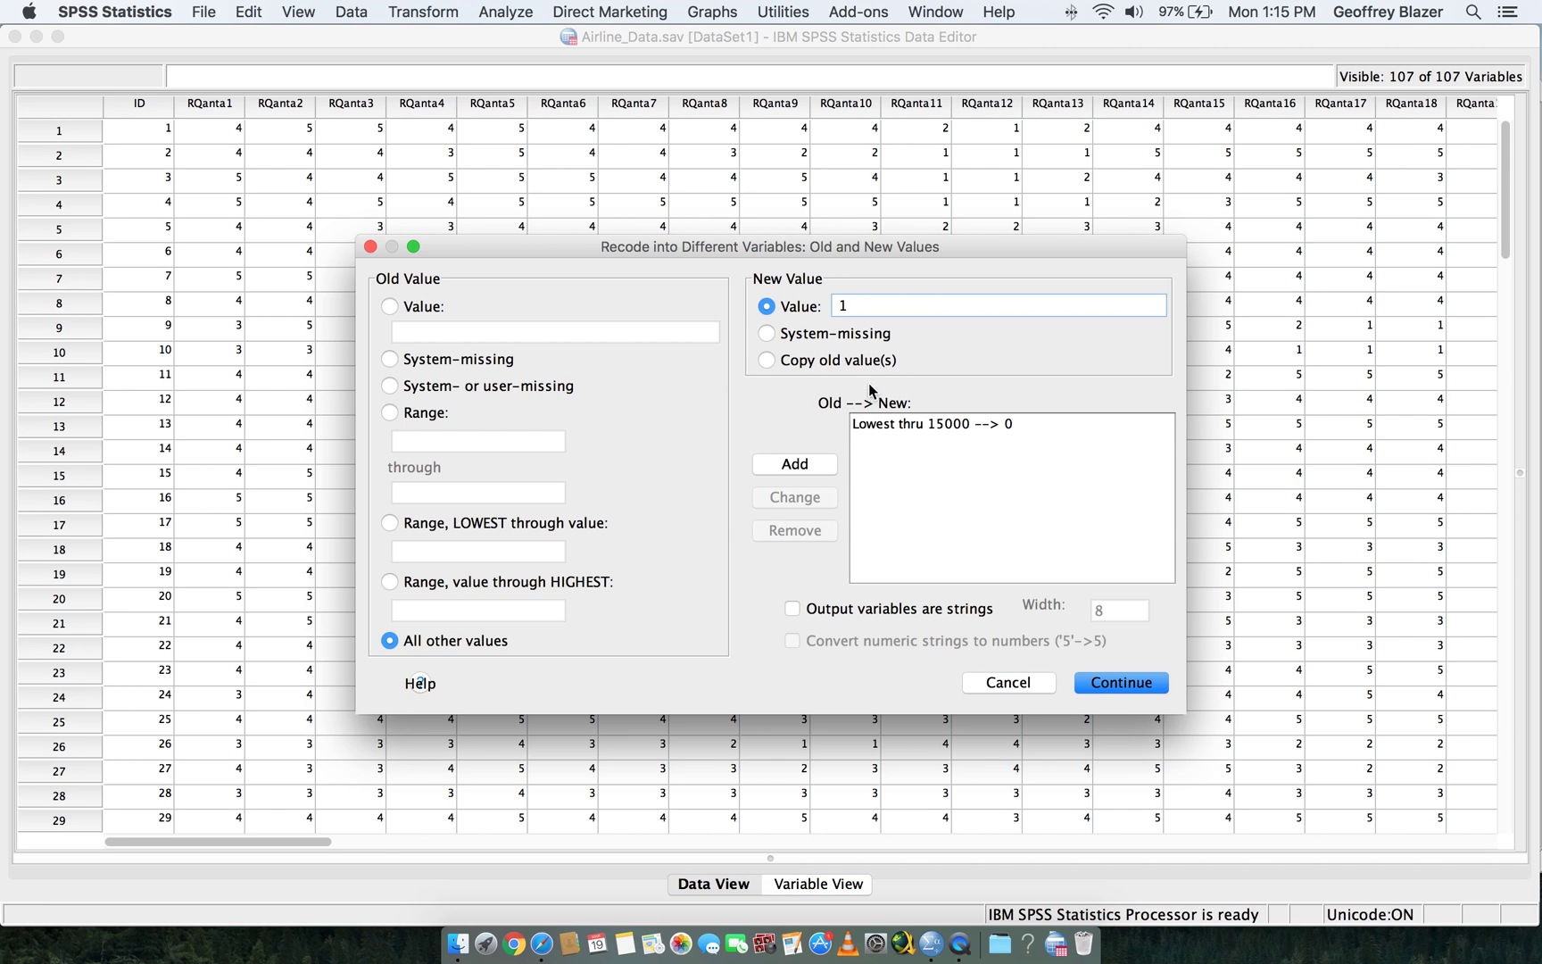
left_click(817, 462)
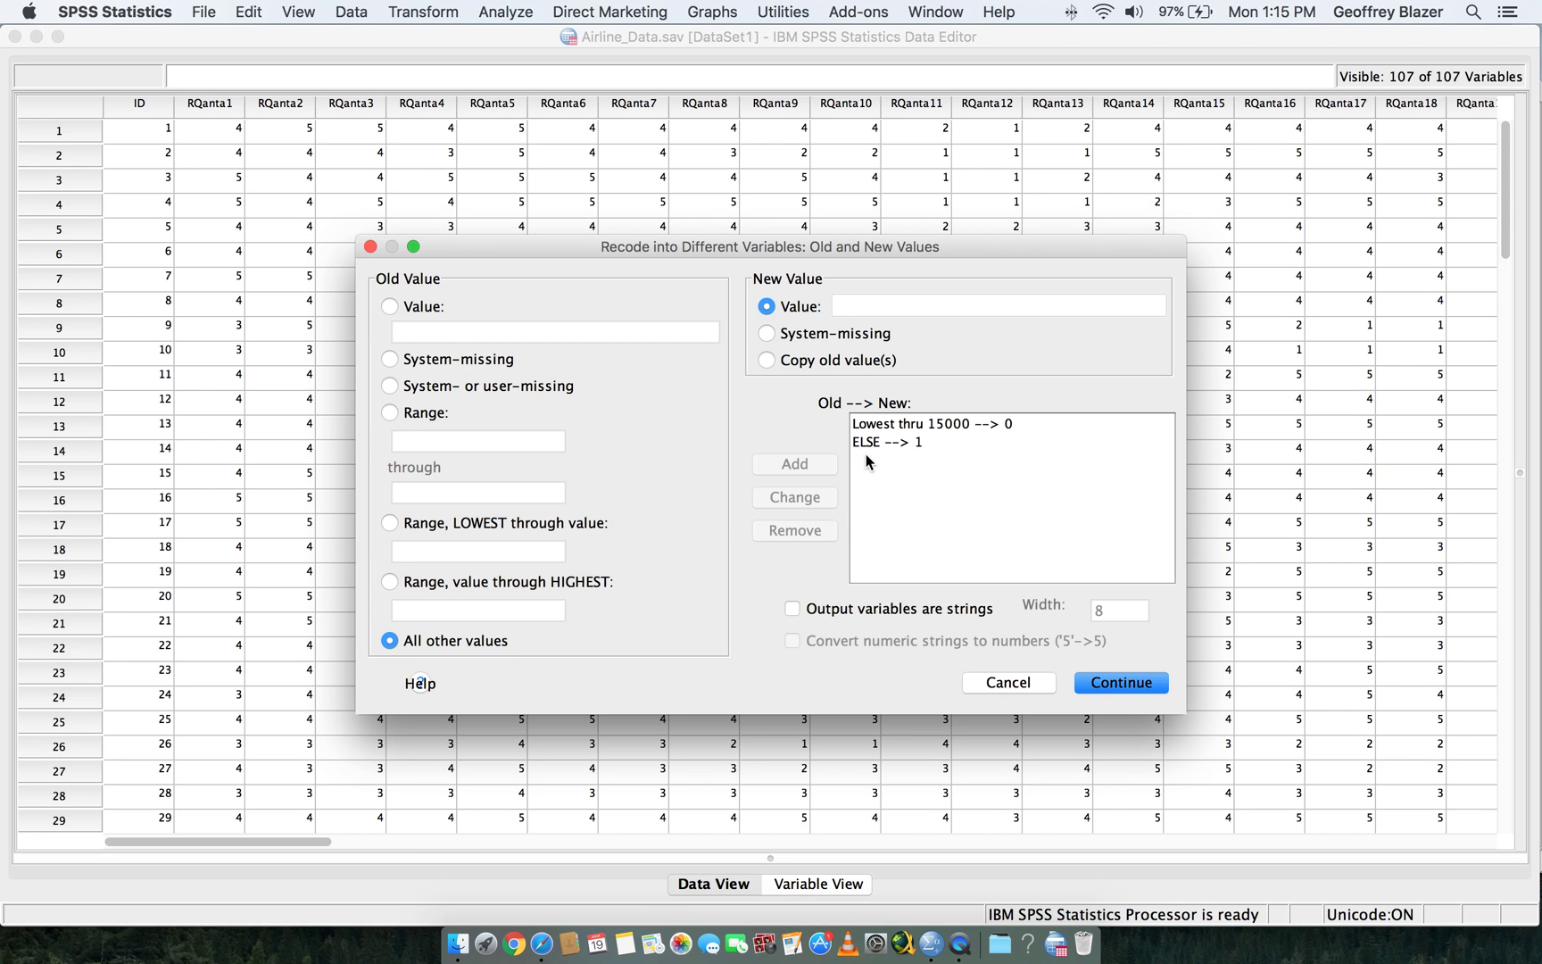
- Add 15001 thru Highest → 1, delete the redundant ELSE → 1 rule, and continue
left_click(417, 582)
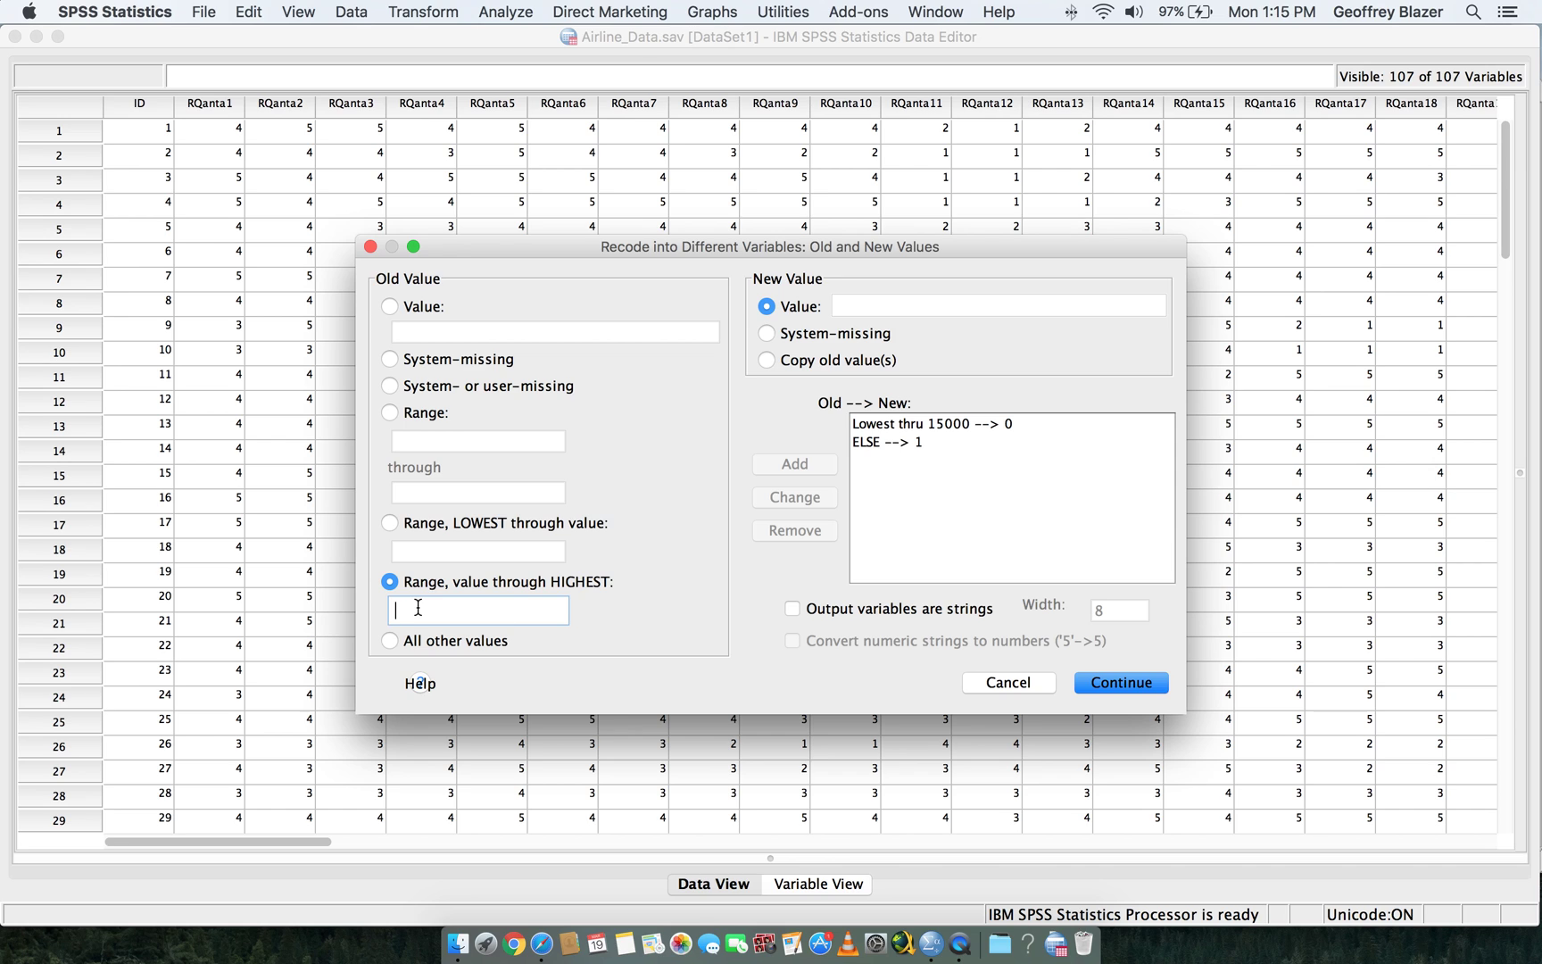
type("15001")
left_click(850, 307)
type("1")
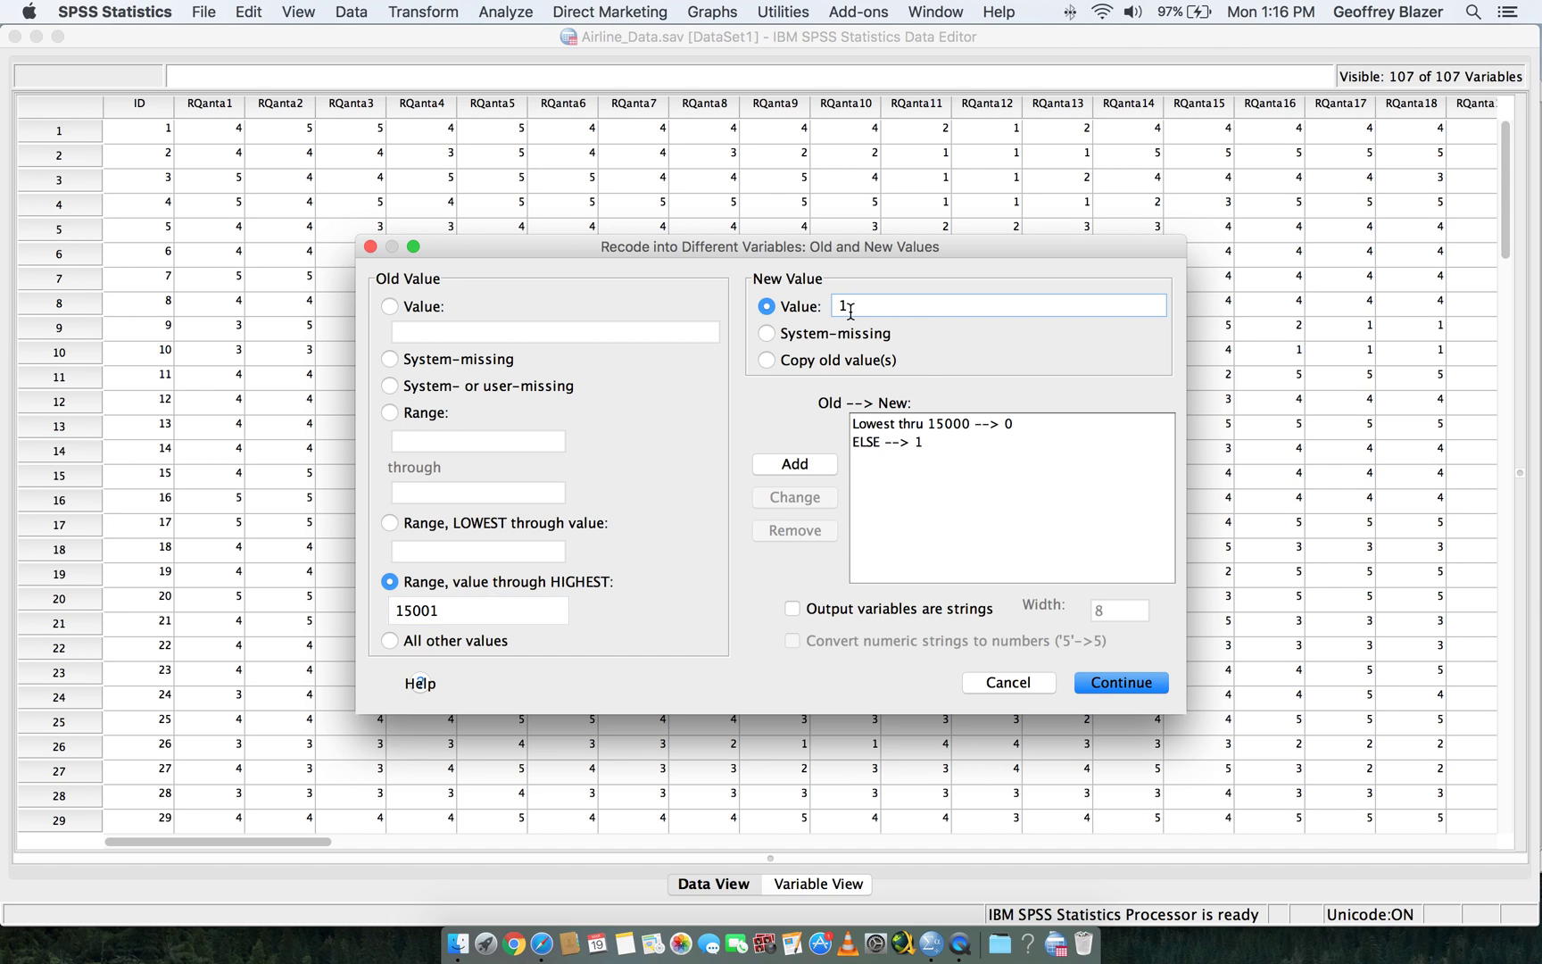
left_click(813, 468)
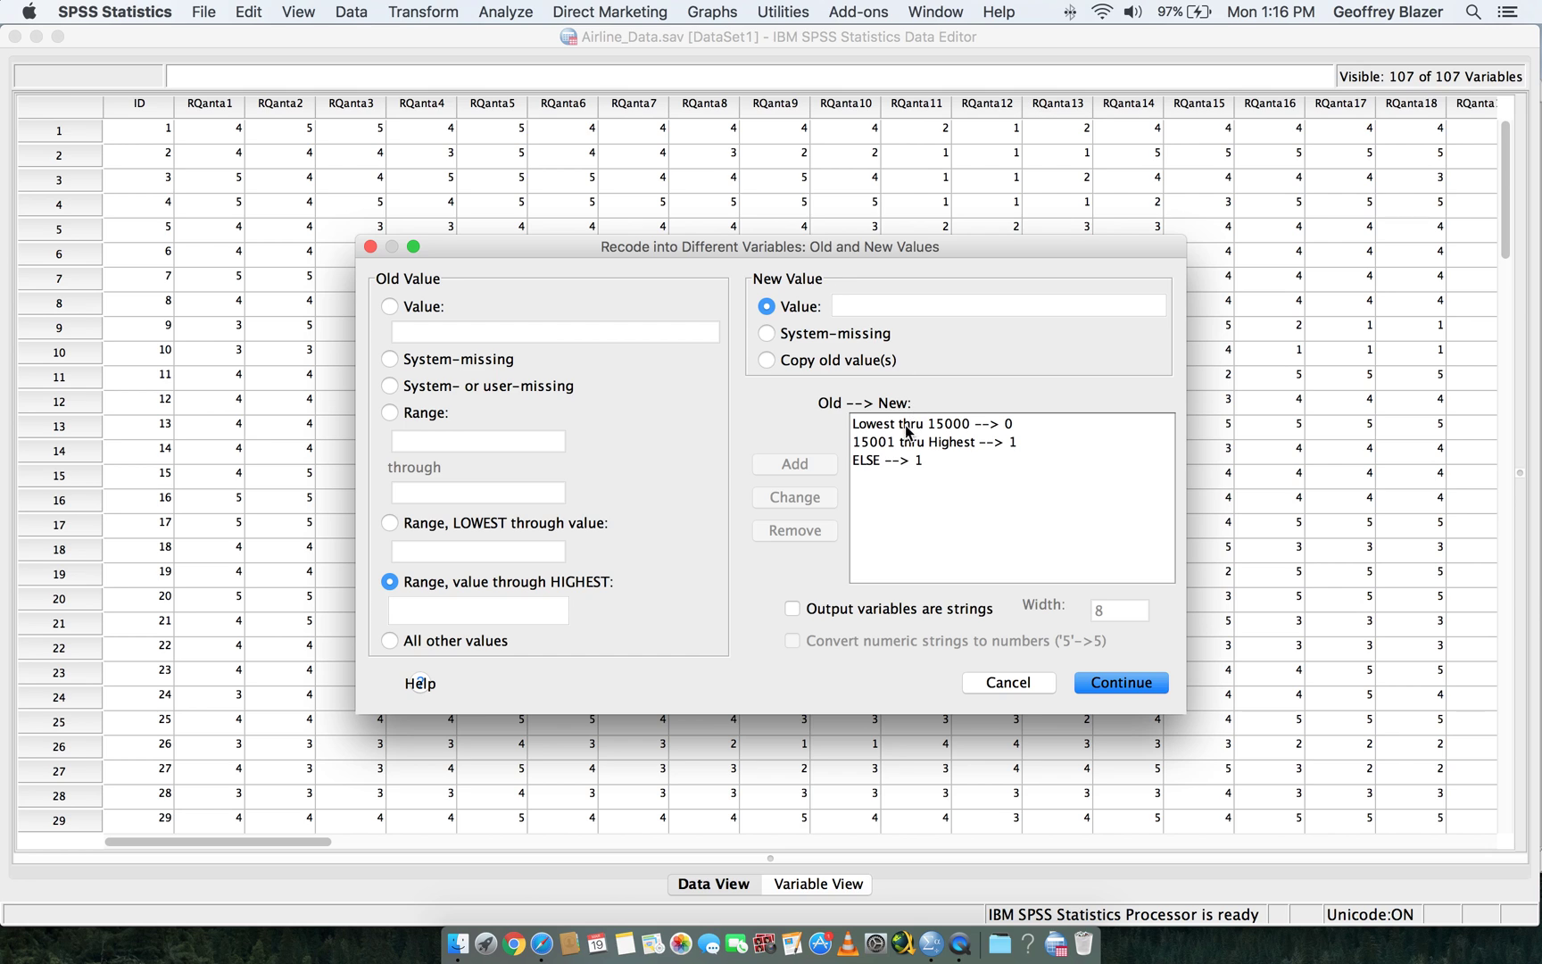
left_click(883, 464)
left_click(807, 532)
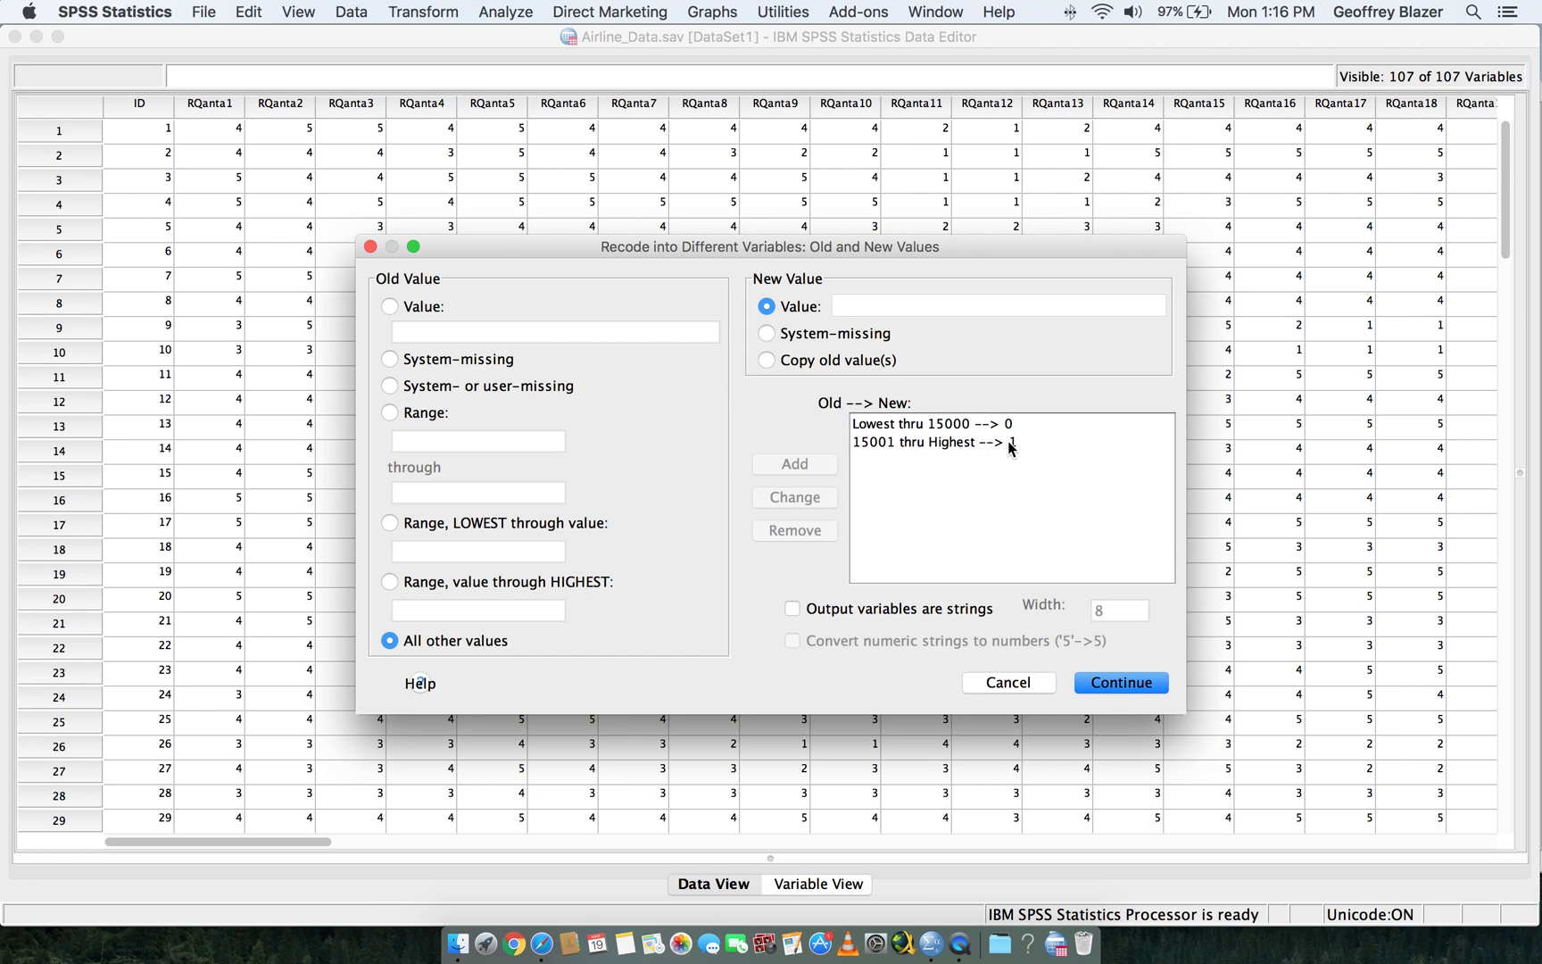
left_click(1121, 683)
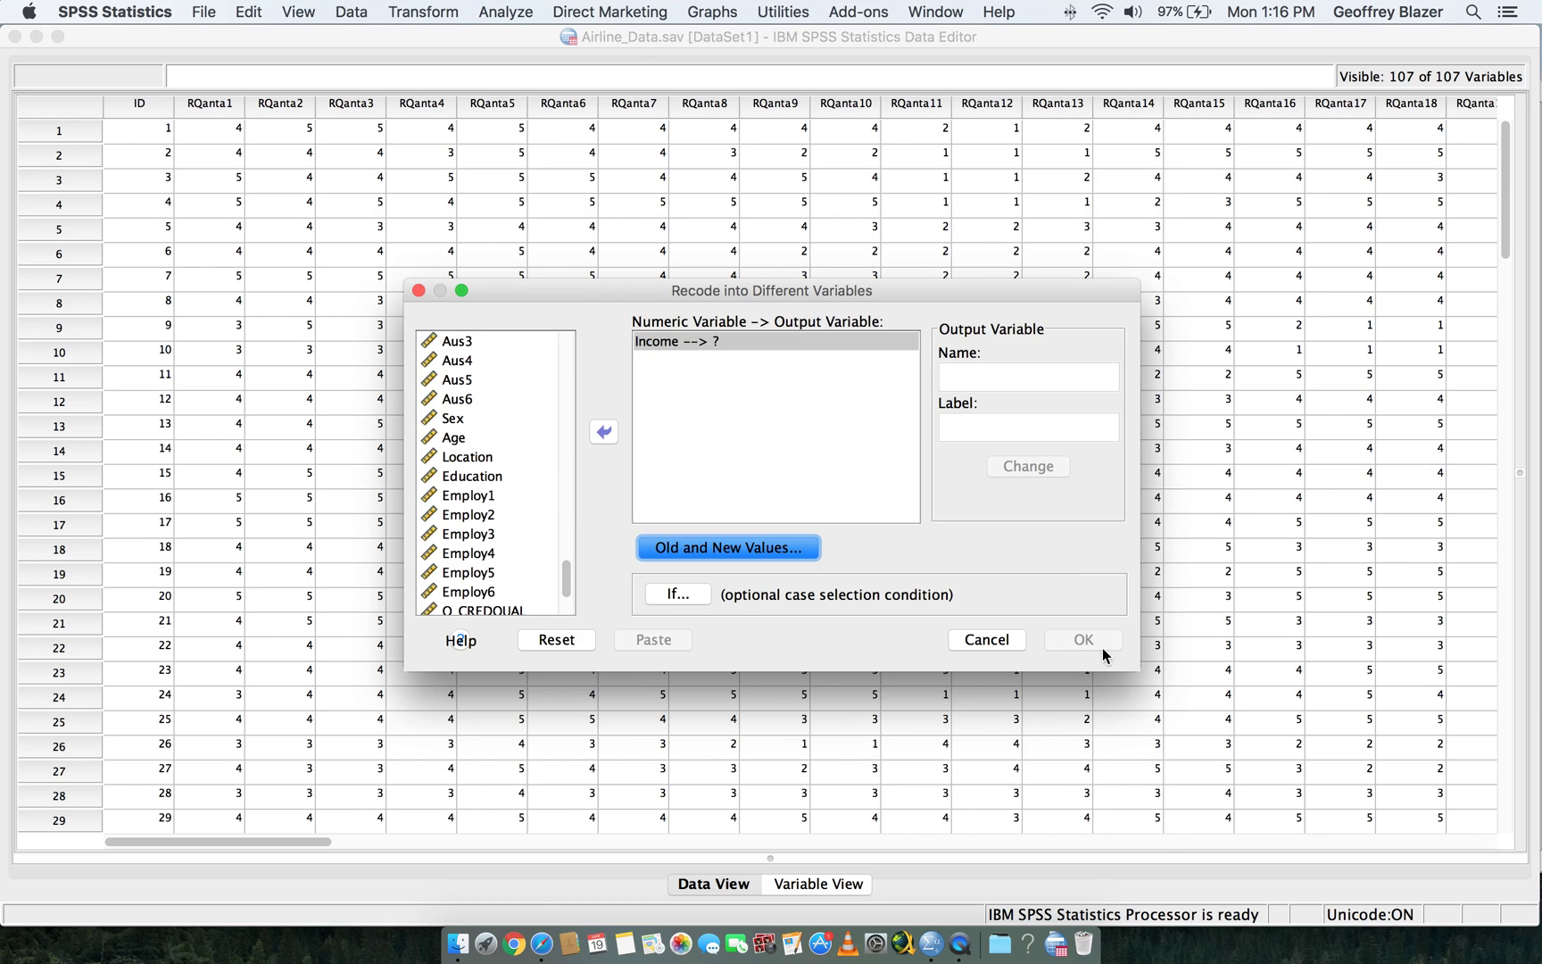
- Name the output variable IncomeCAT with label 'Income (Categorical)', apply it, and run the recode
left_click(979, 370)
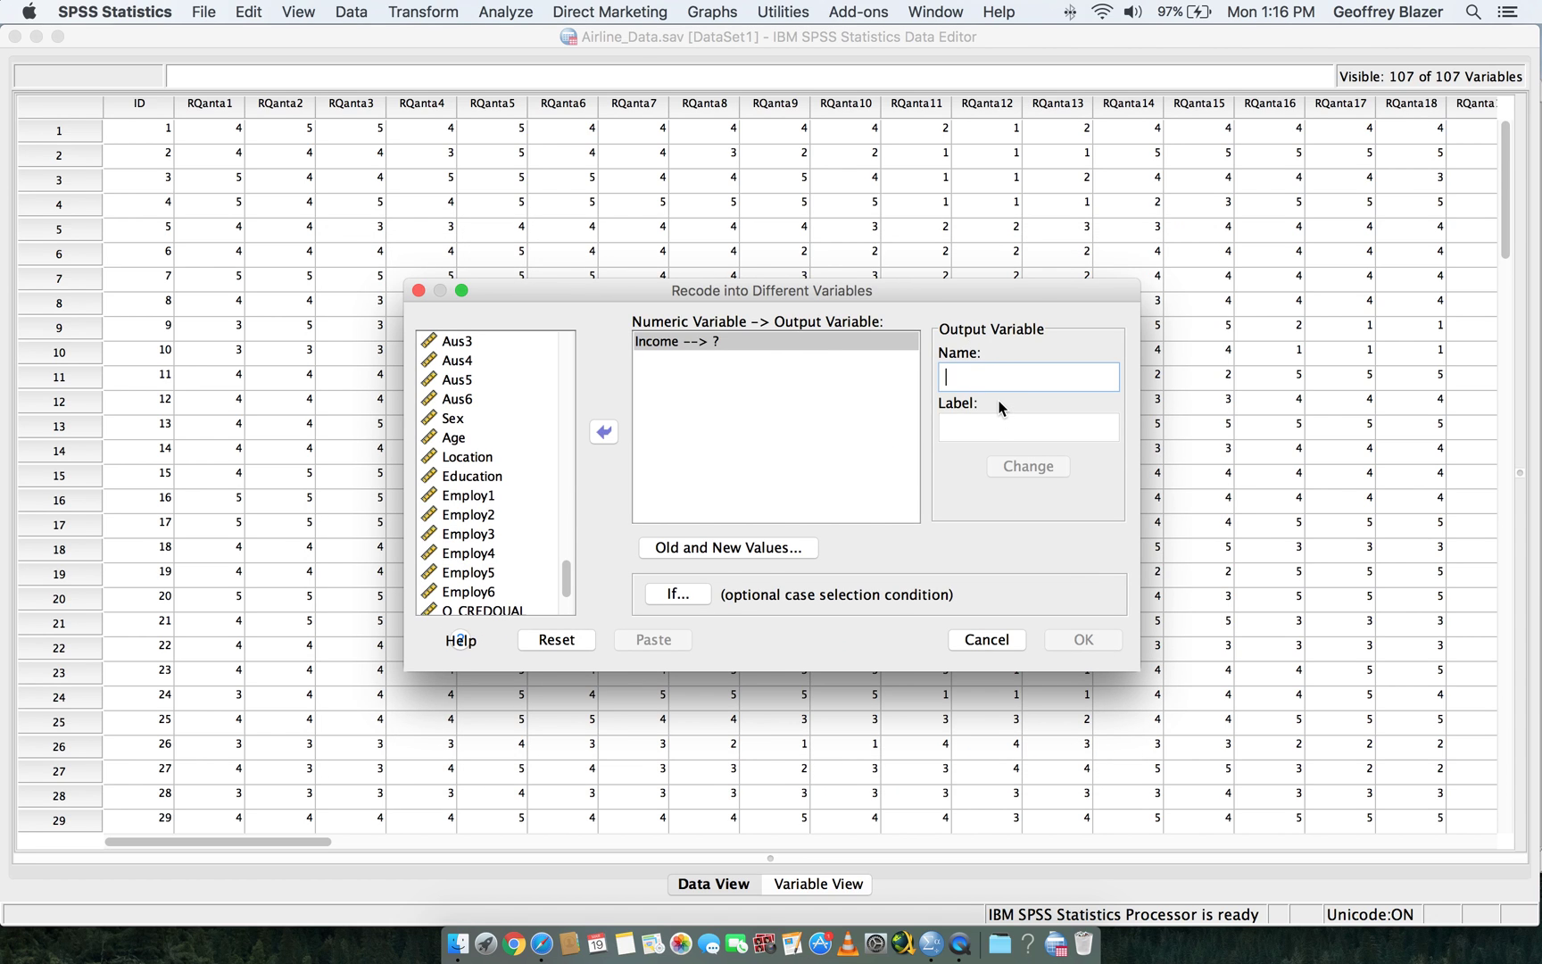
type("Inco")
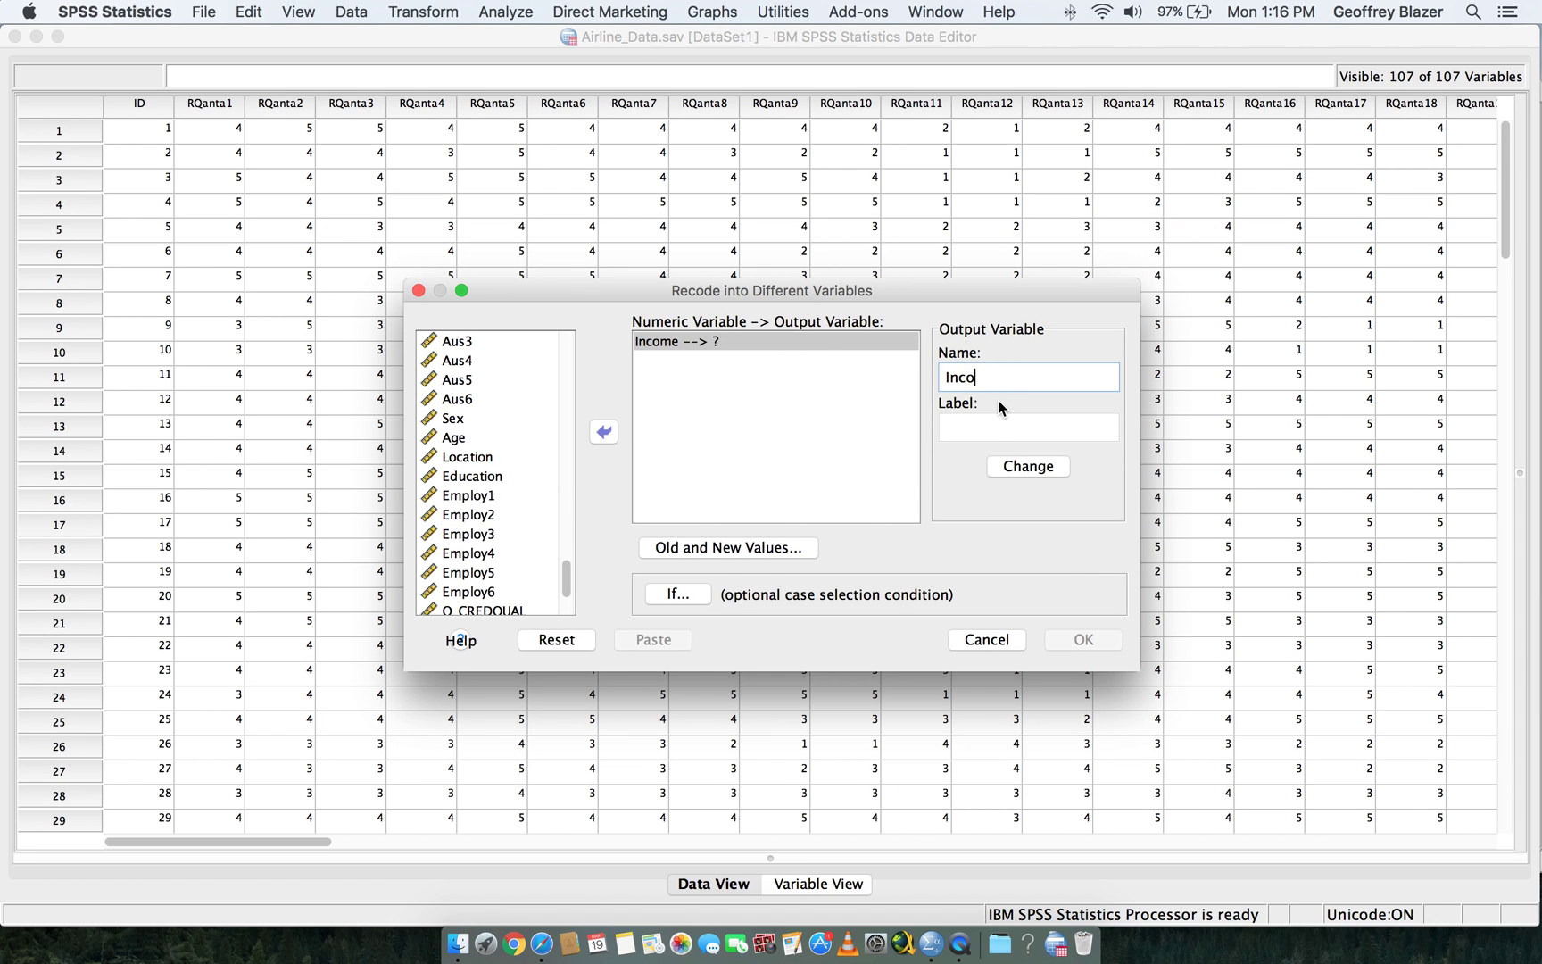
type("meCAT")
left_click(985, 429)
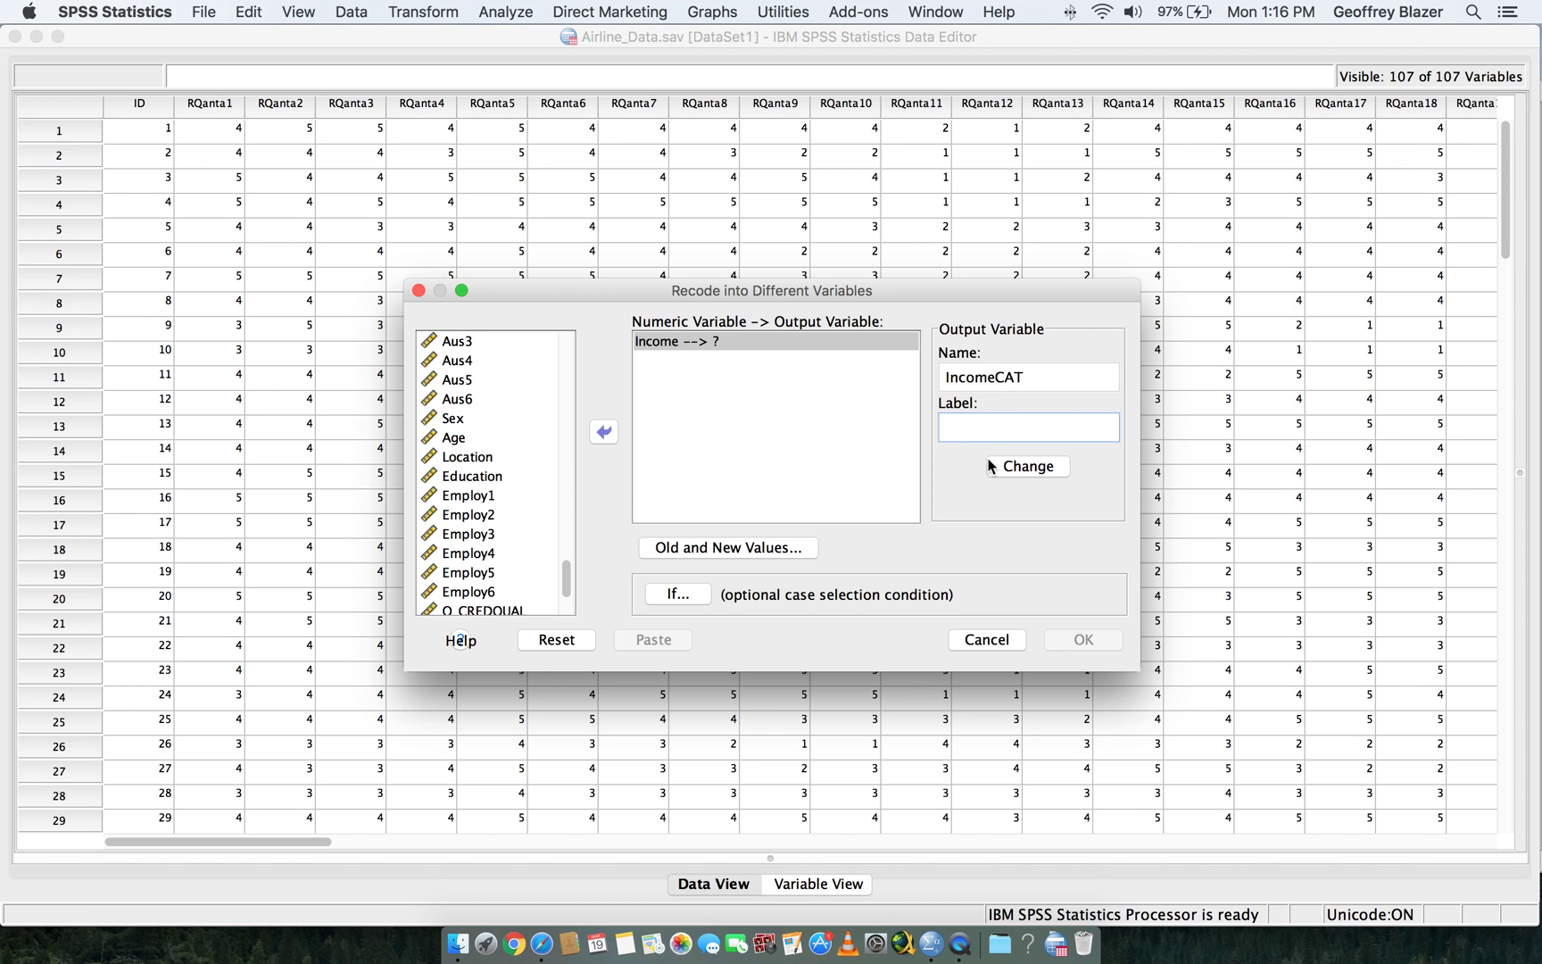
type("Income (Categorical)")
left_click(1021, 467)
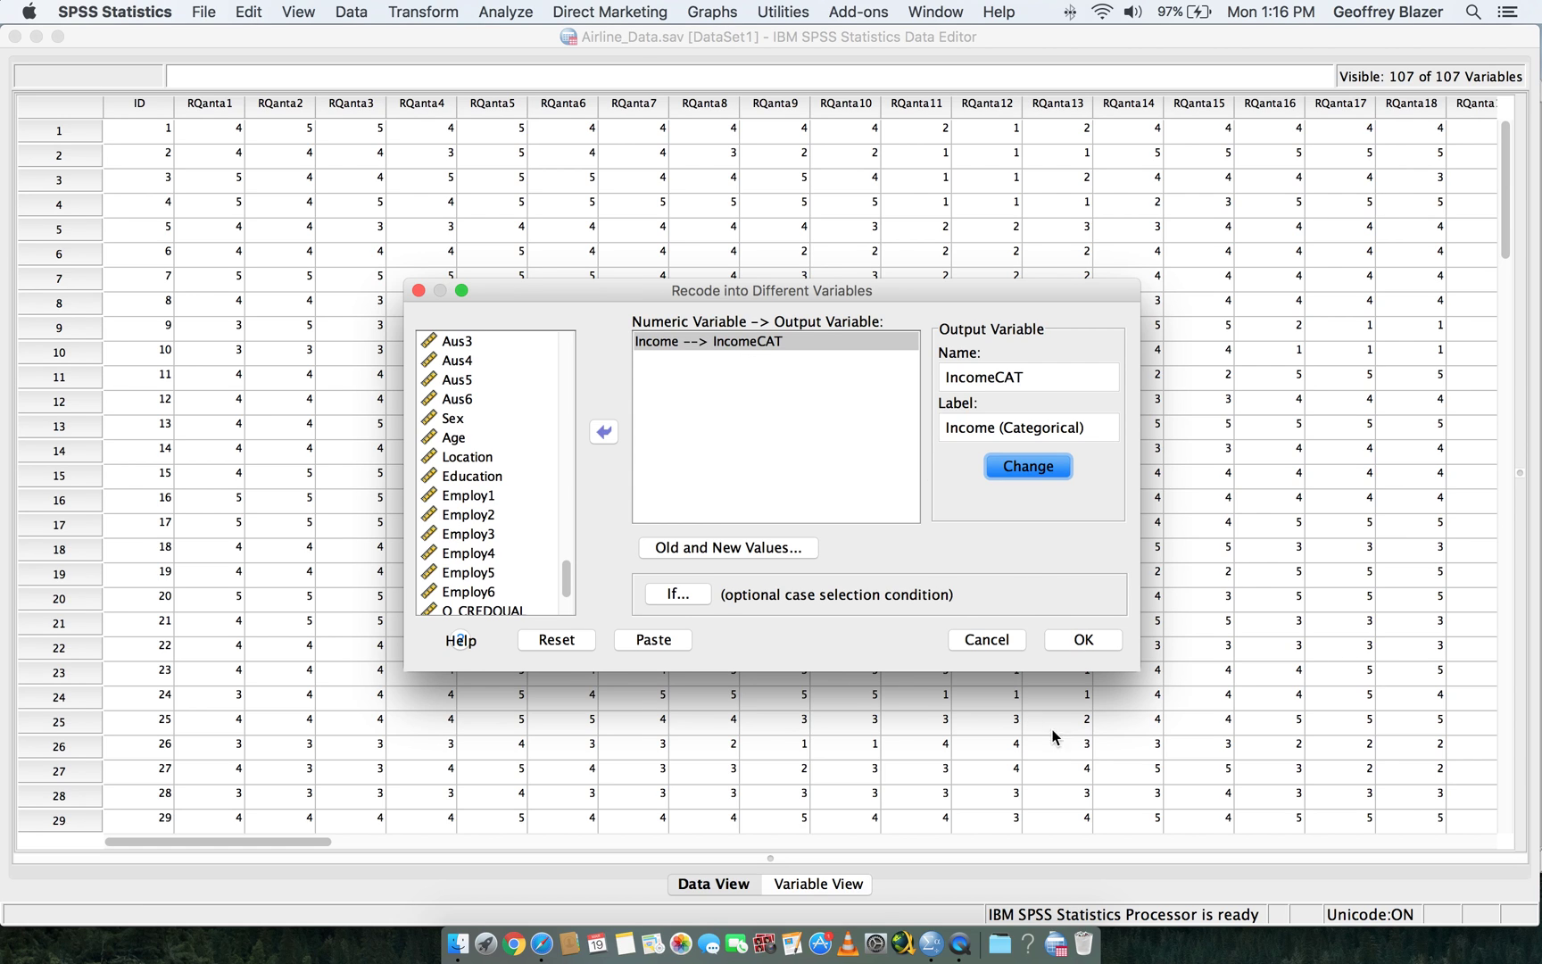
left_click(1083, 642)
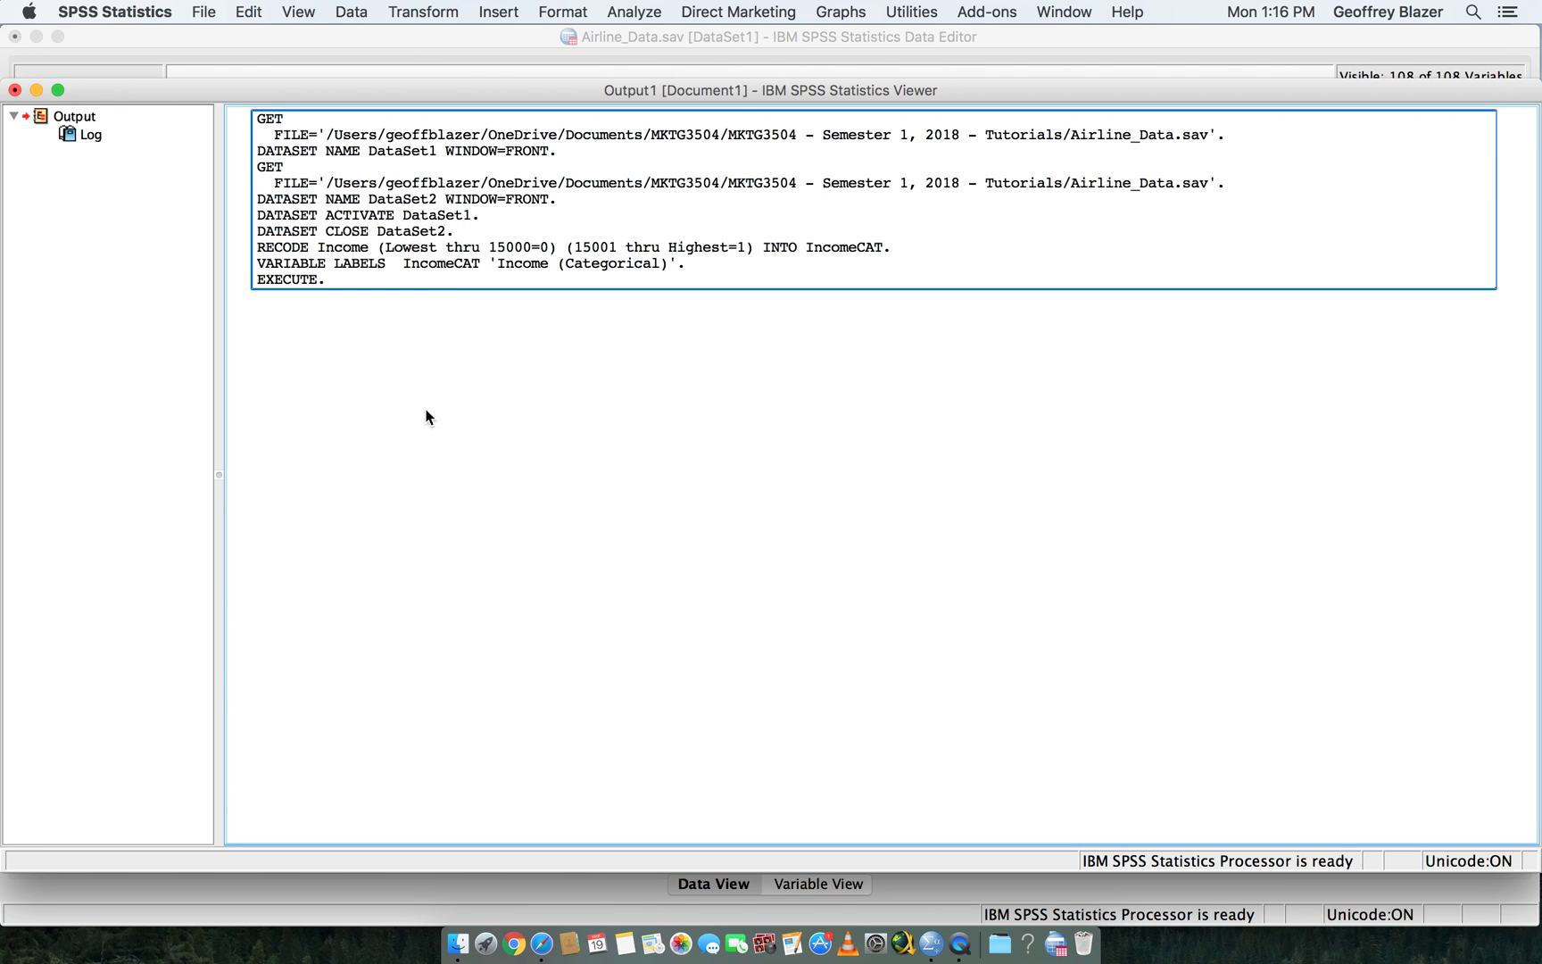
- Reopen Recode into Different Variables, return Income to the list, and make Age the input variable
left_click(434, 338)
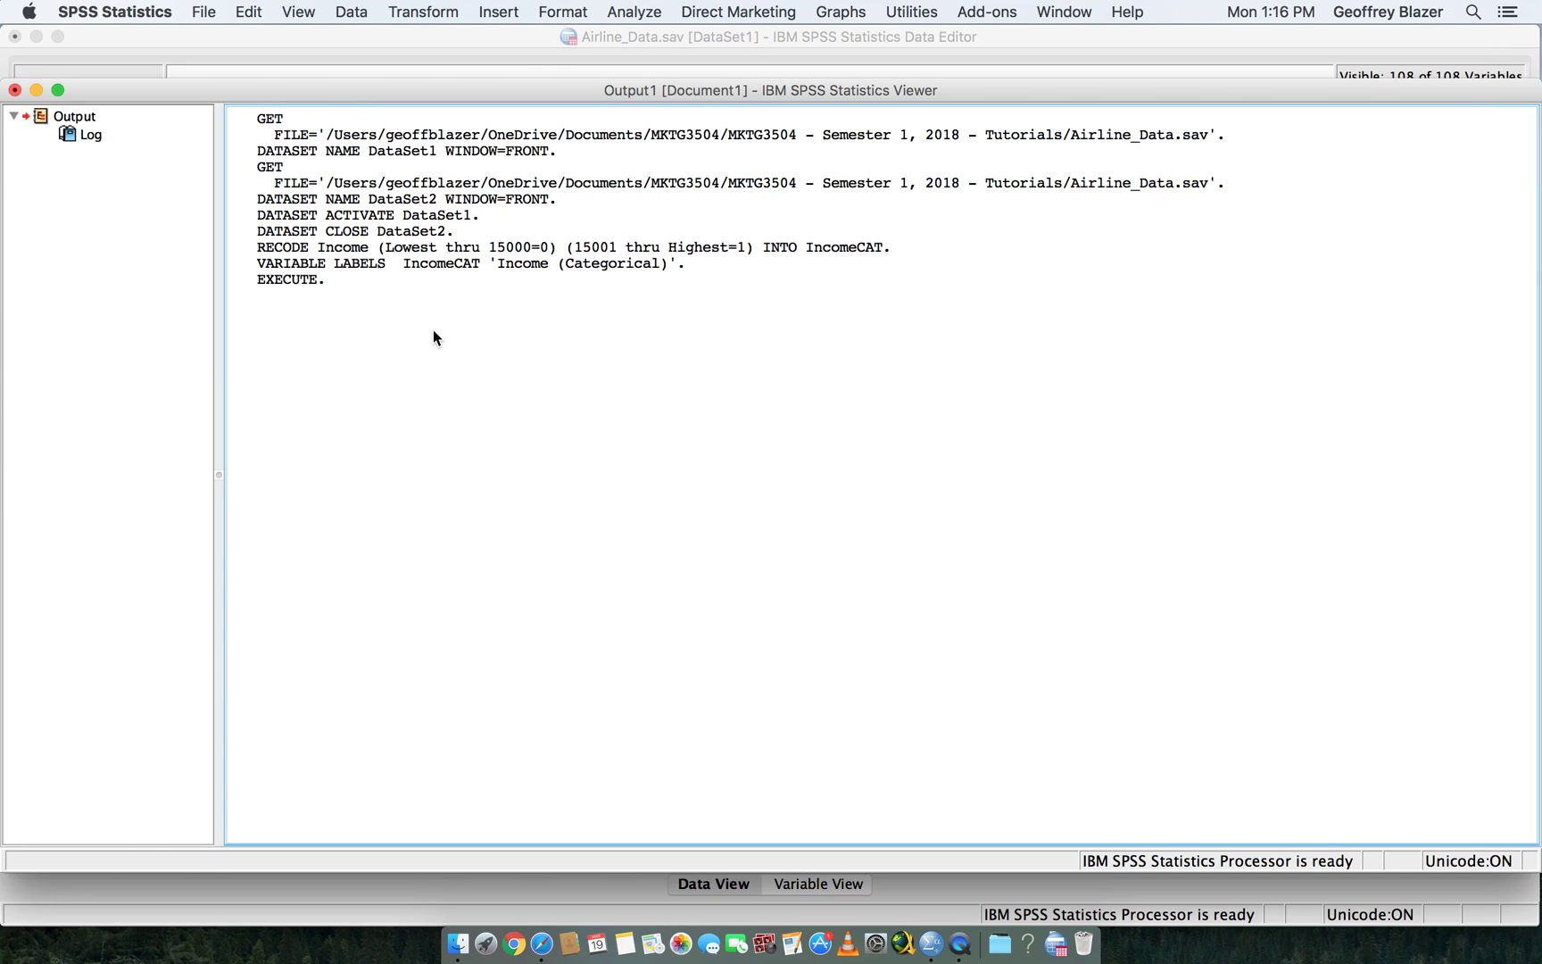
left_click(482, 257)
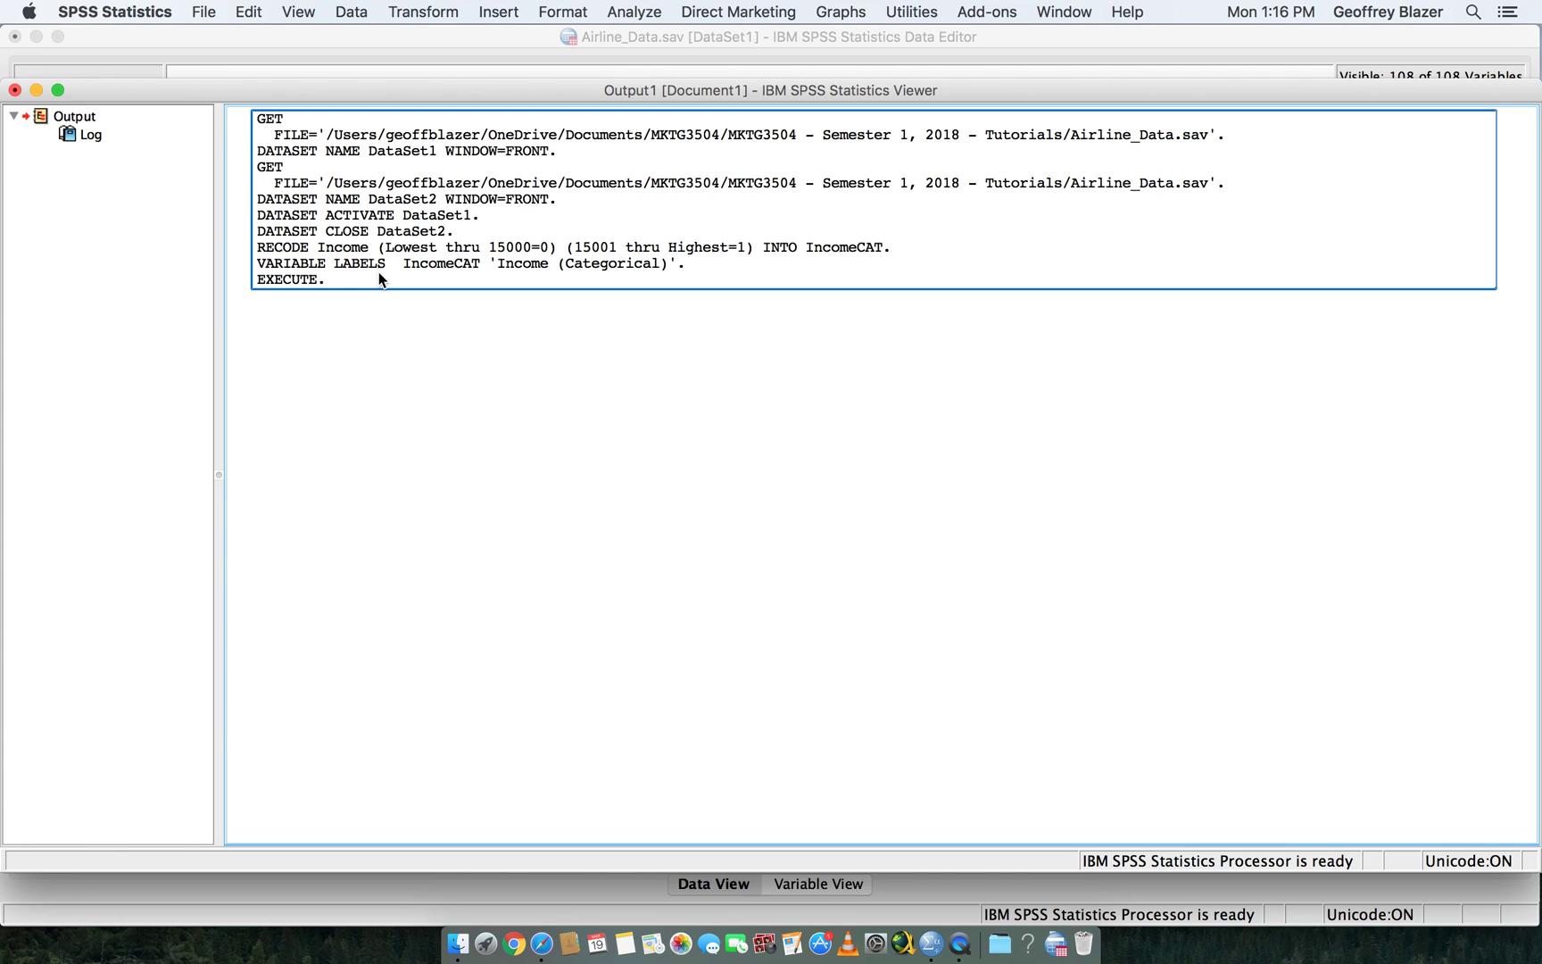
left_click(395, 9)
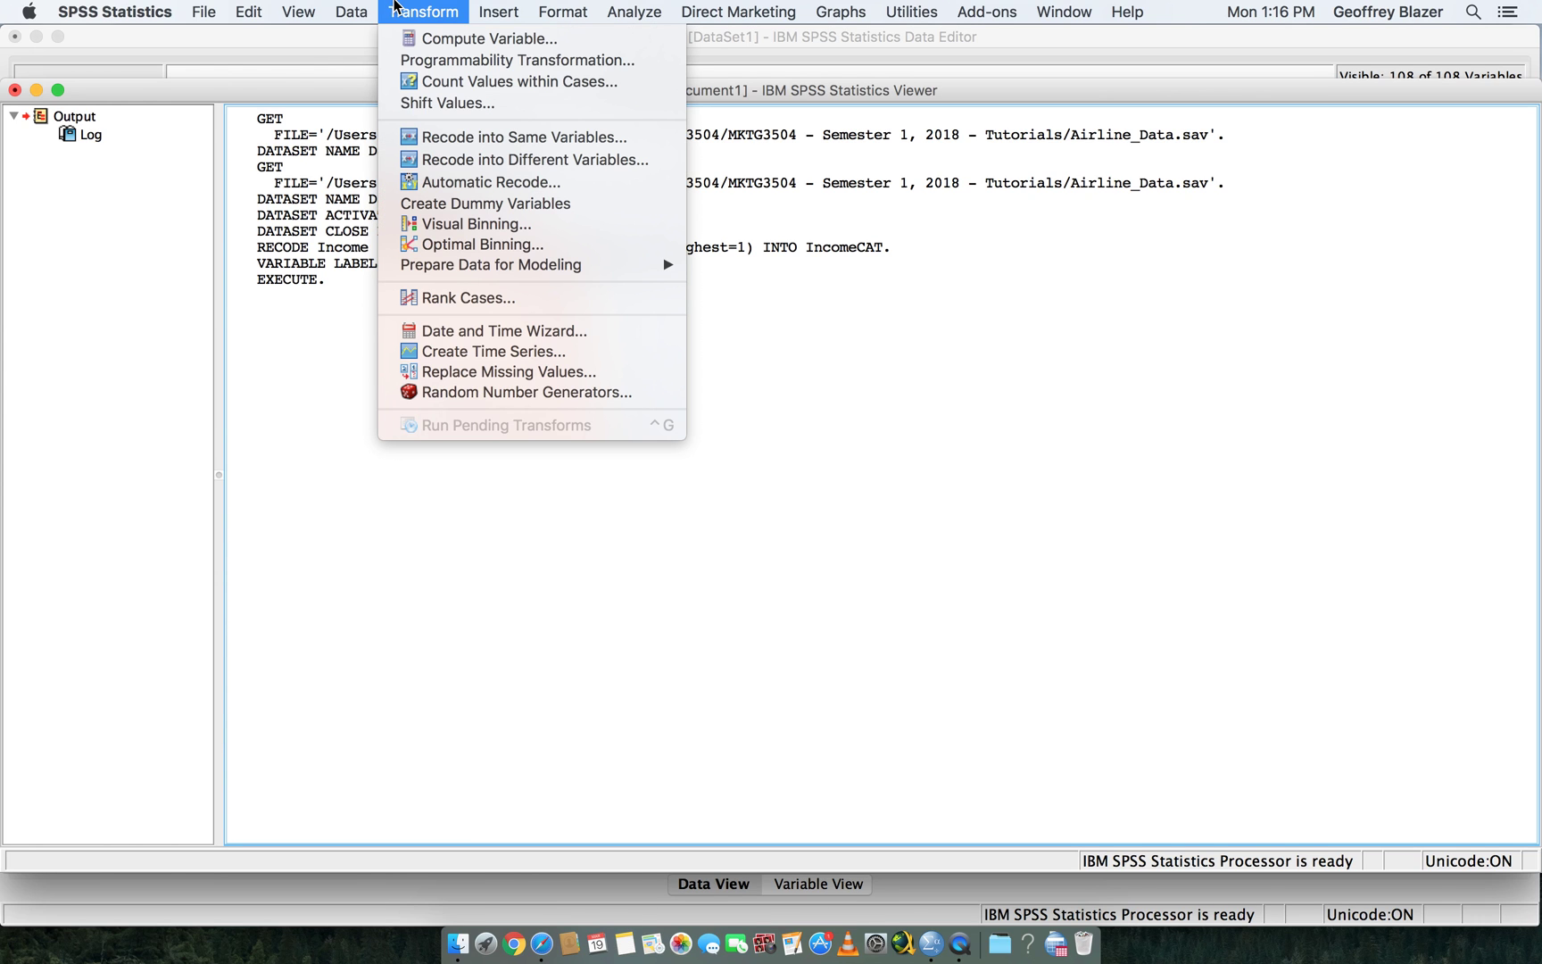
left_click(477, 158)
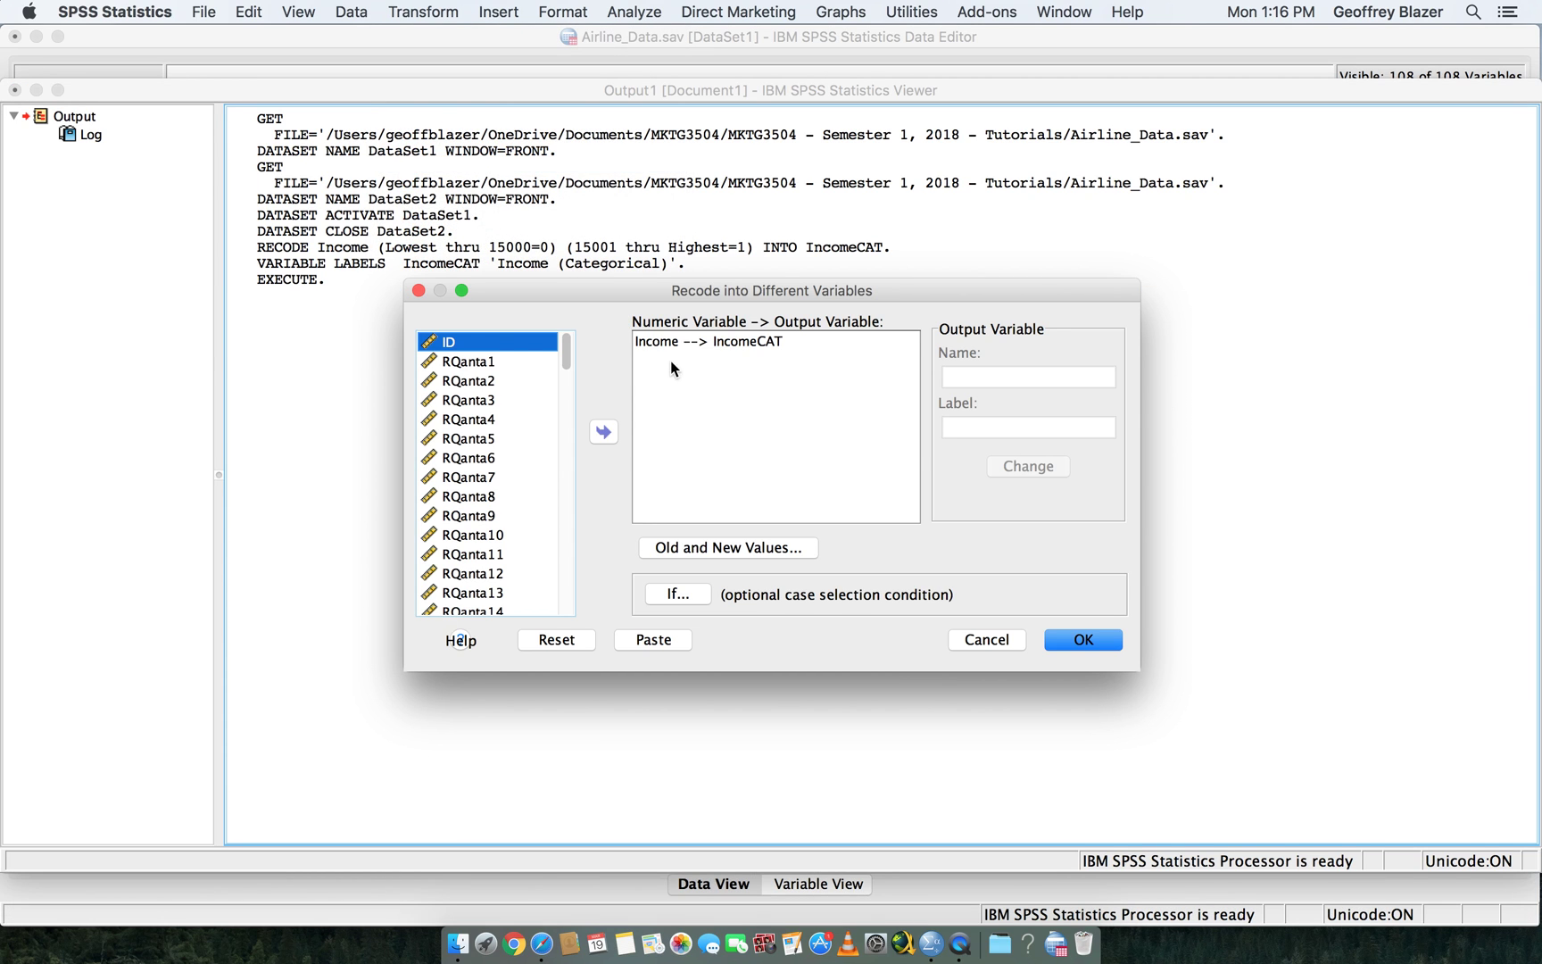
left_click(675, 340)
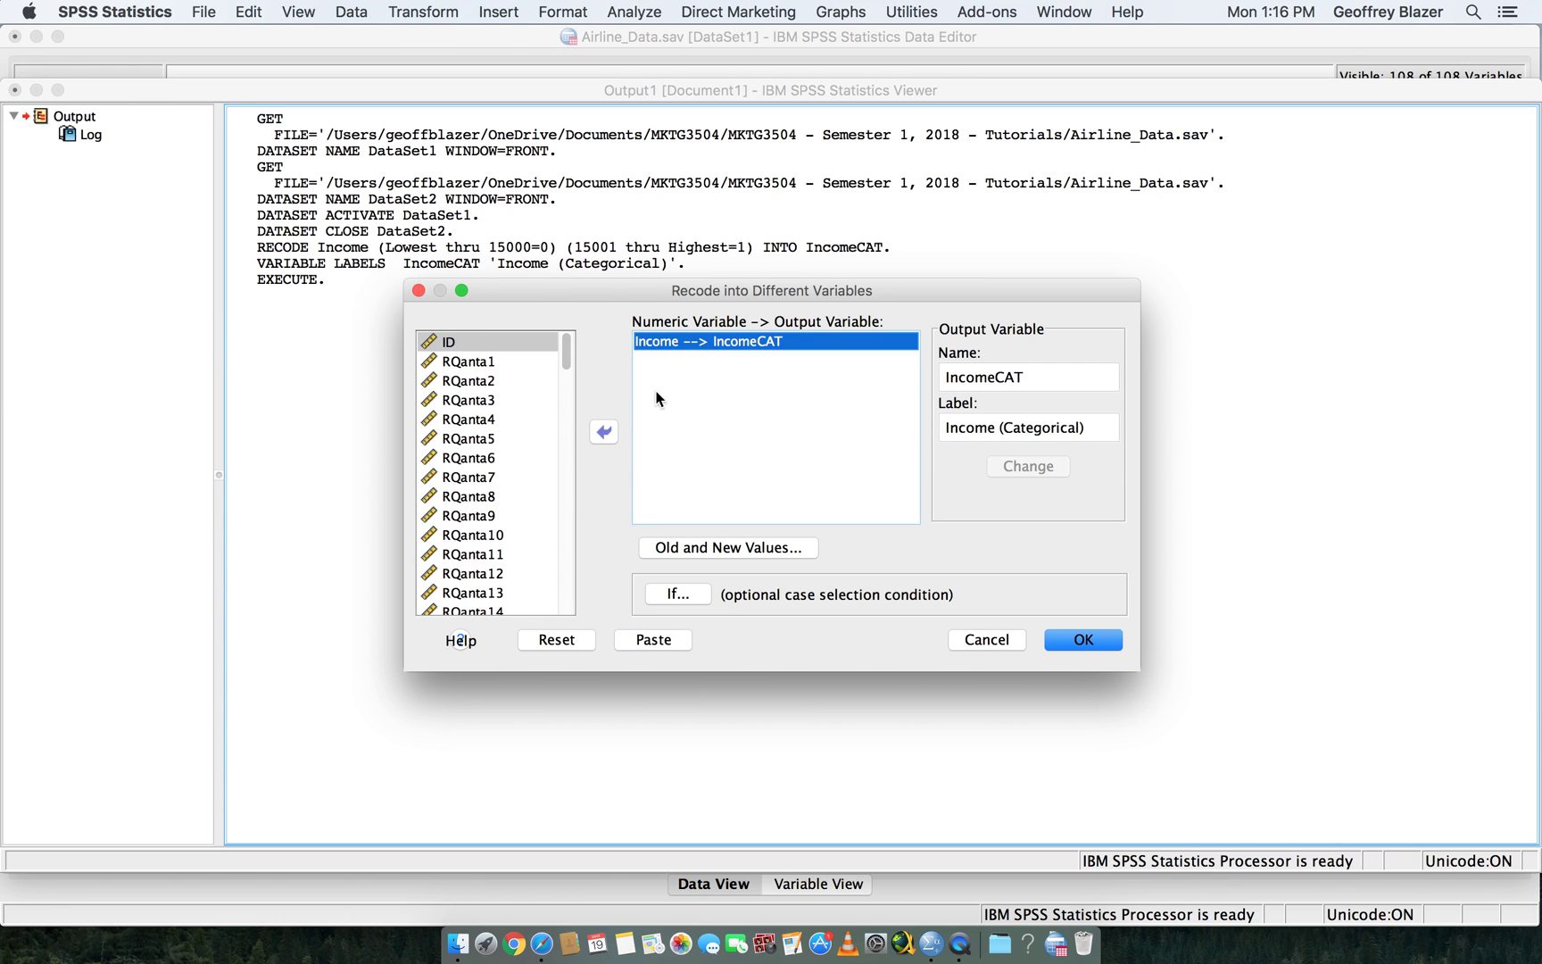
left_click(603, 438)
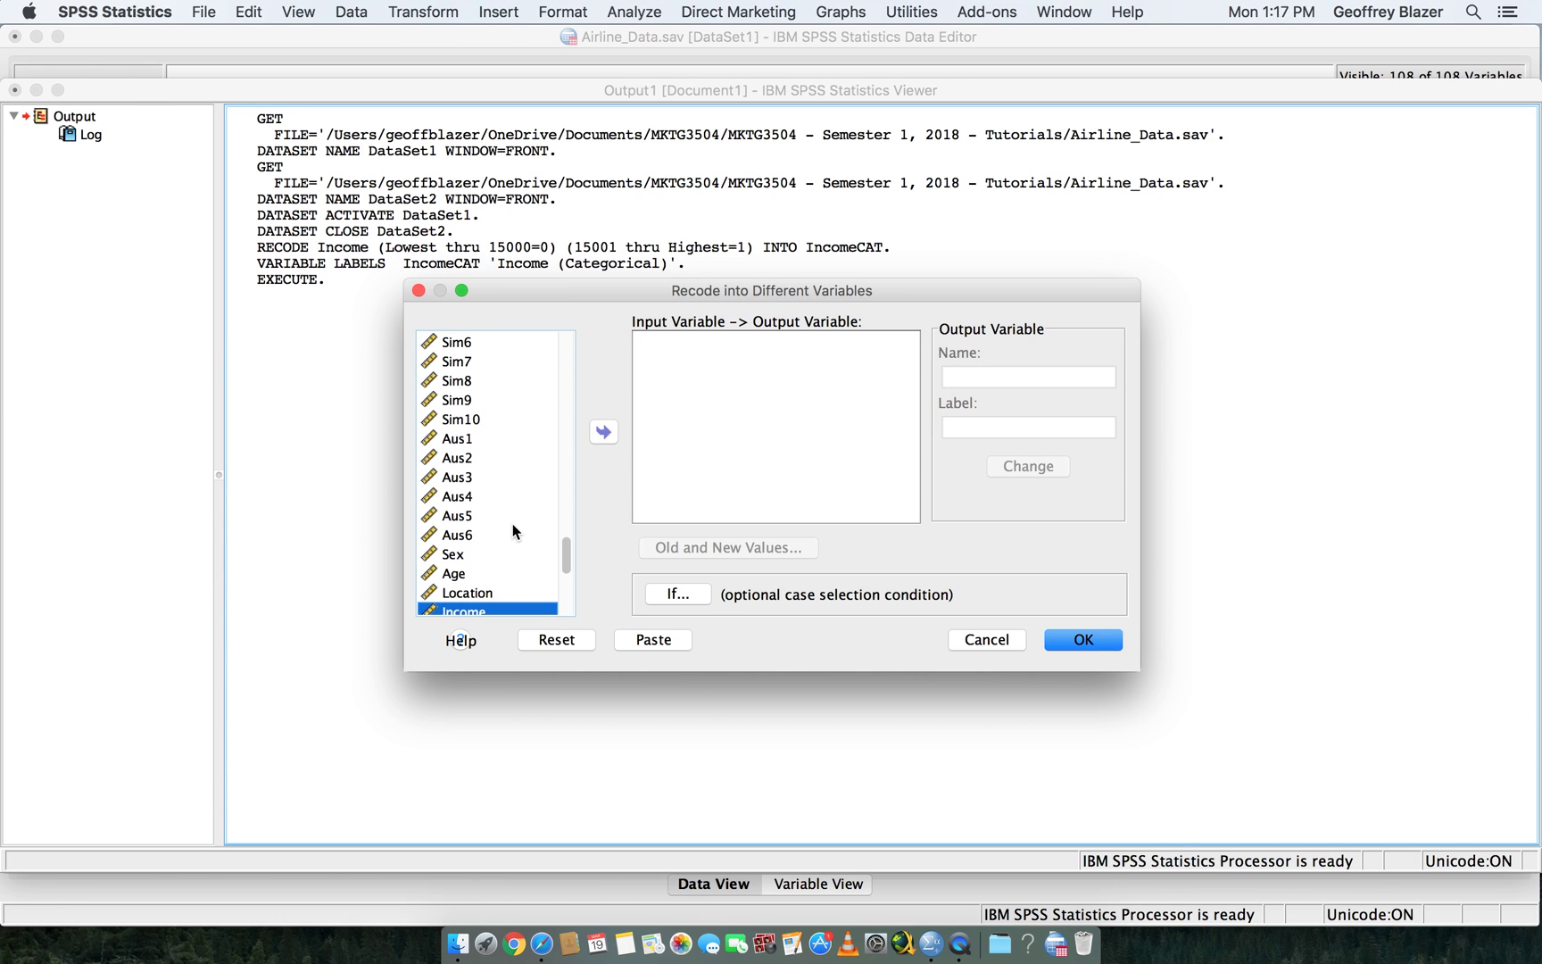
scroll(512, 535, "down", 1)
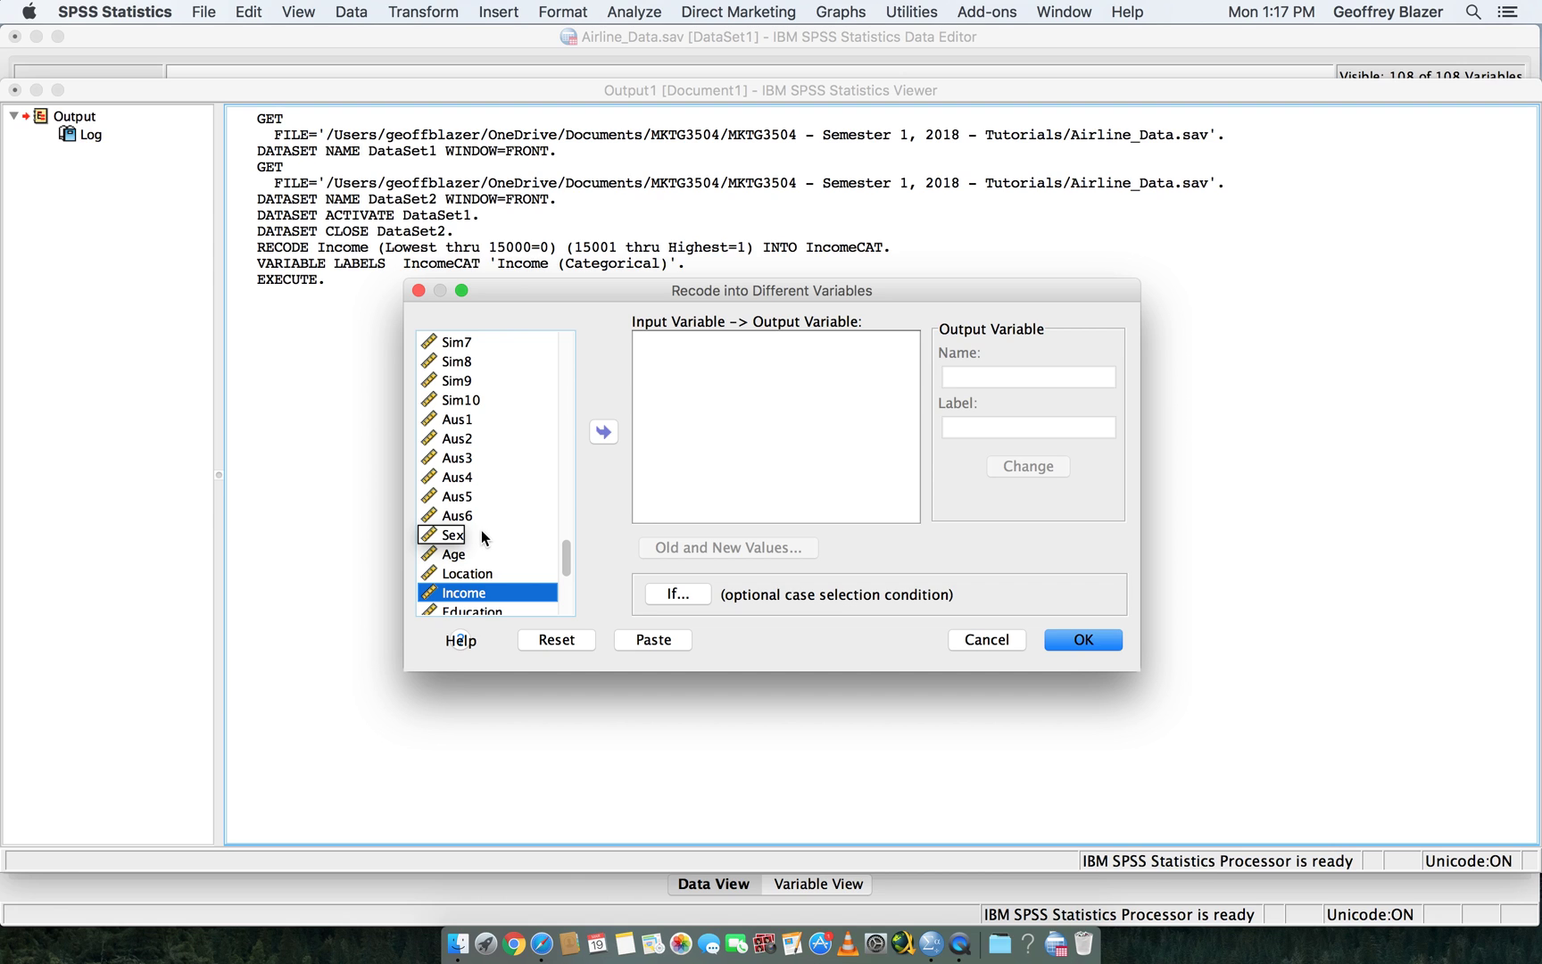
left_click(509, 550)
left_click(603, 433)
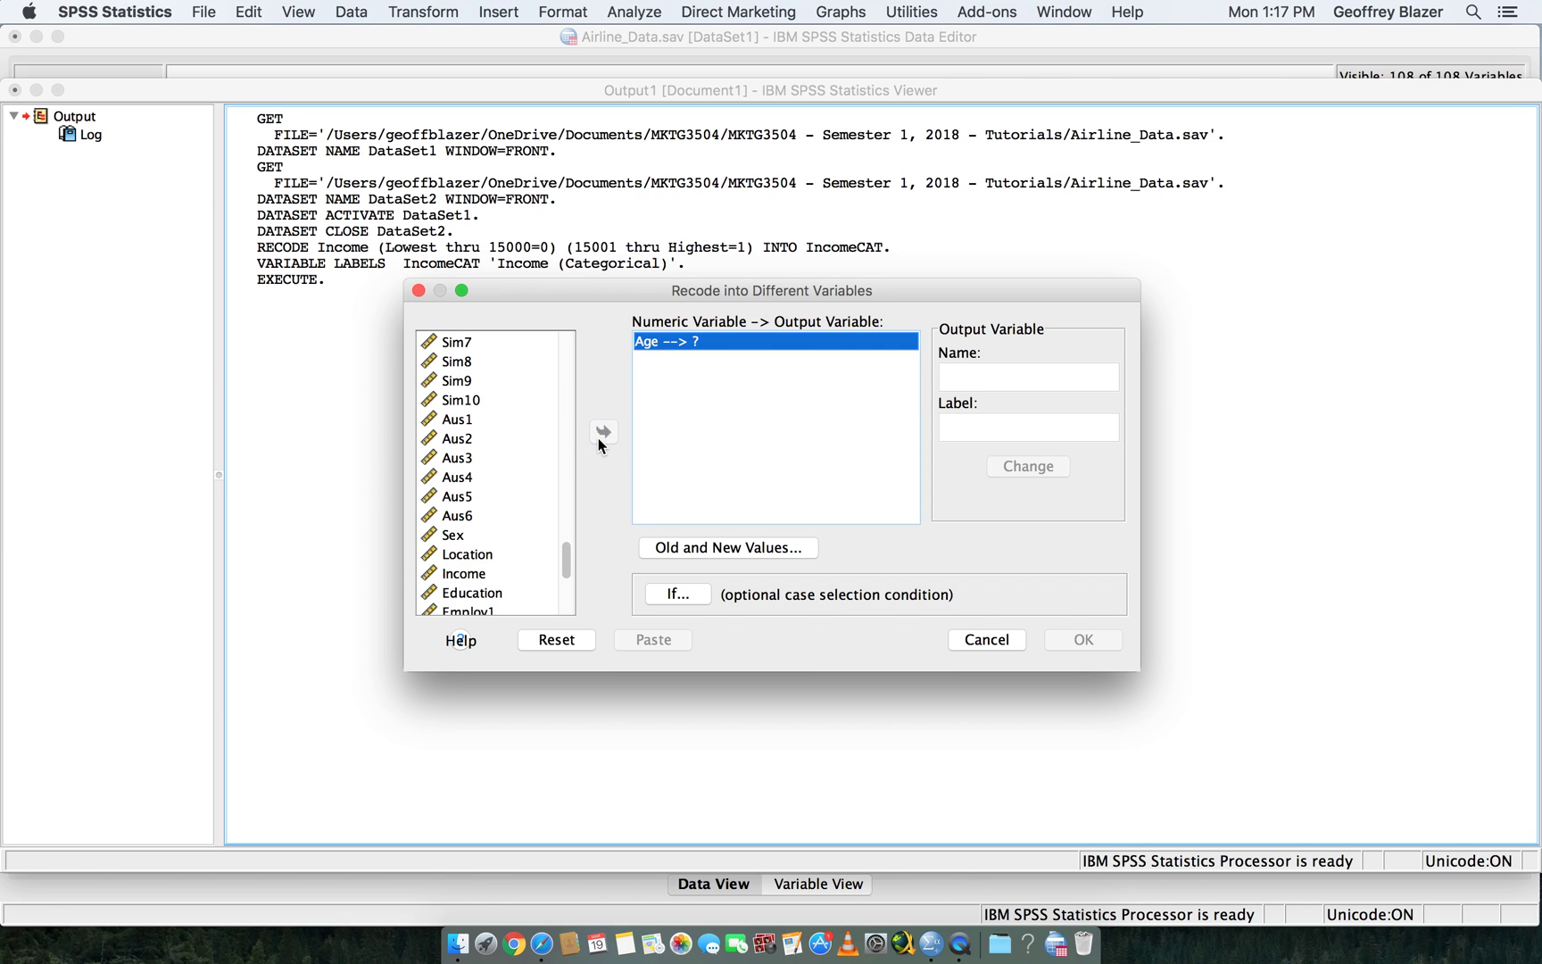
- Remove the two leftover Income rules, Lowest thru 15000 and 15001 thru Highest
left_click(691, 549)
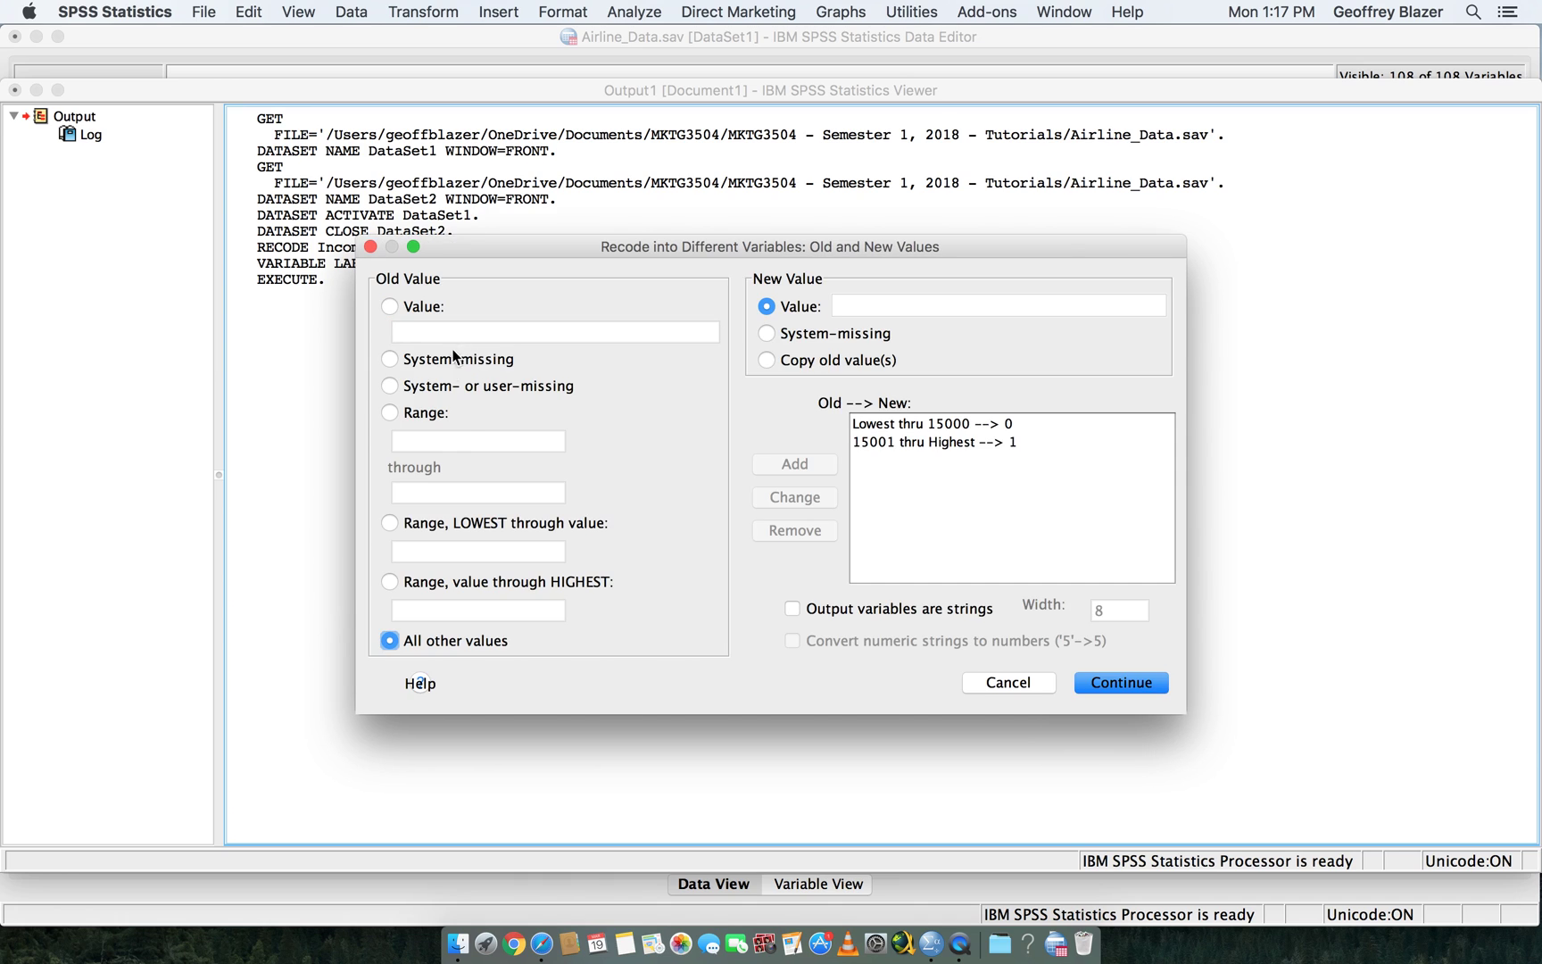
left_click(903, 424)
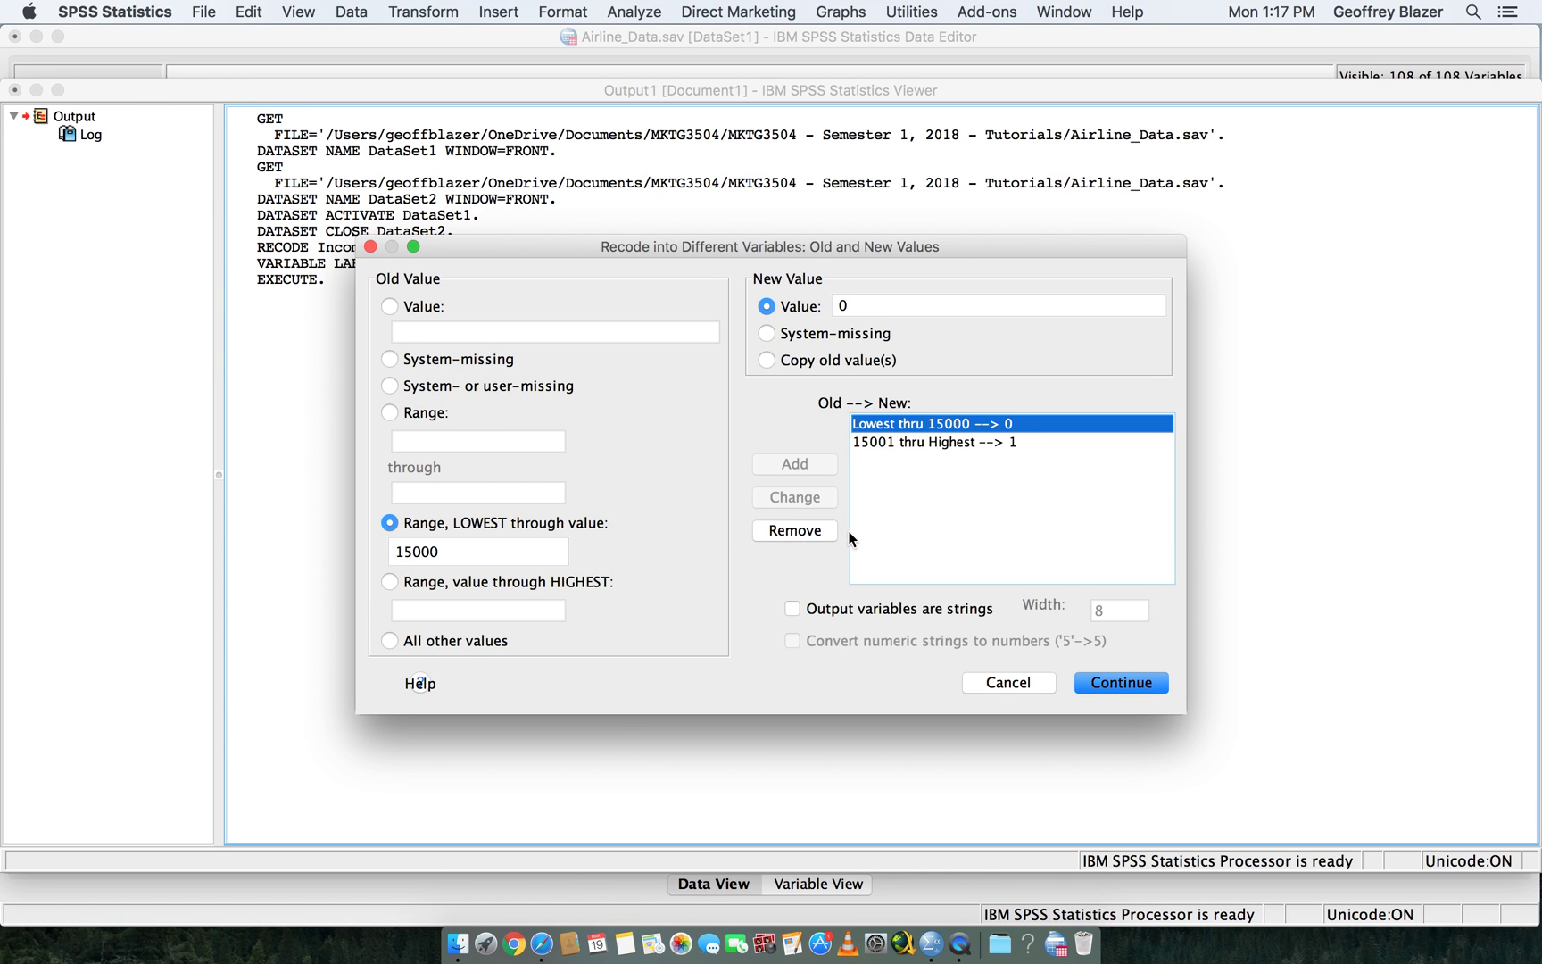
left_click(807, 538)
left_click(883, 427)
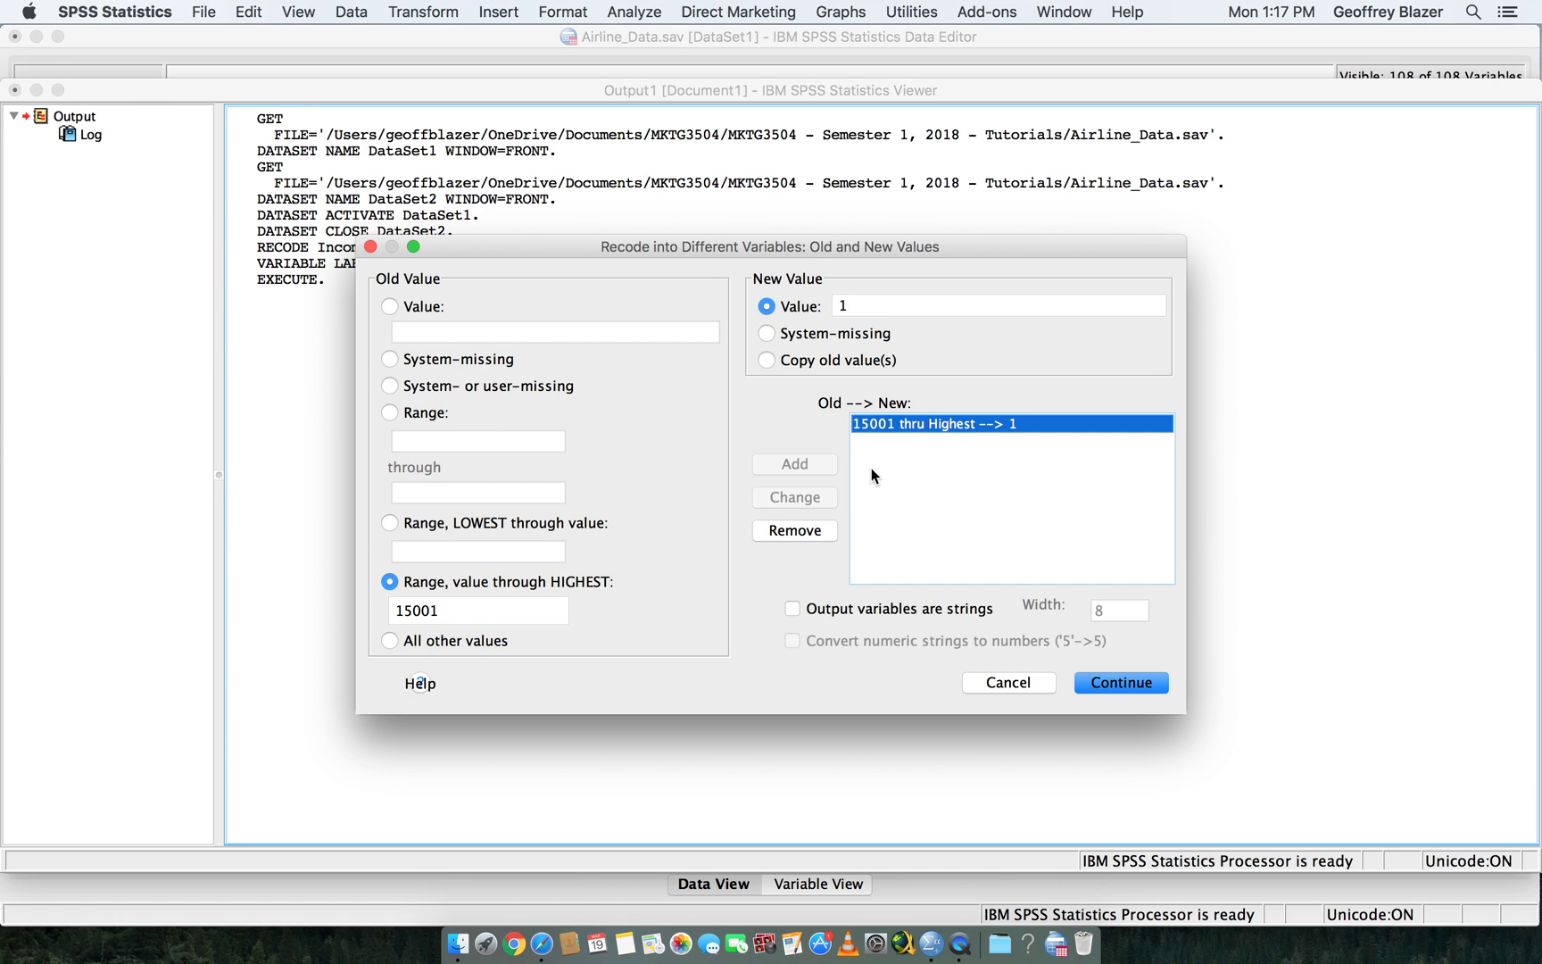
left_click(821, 530)
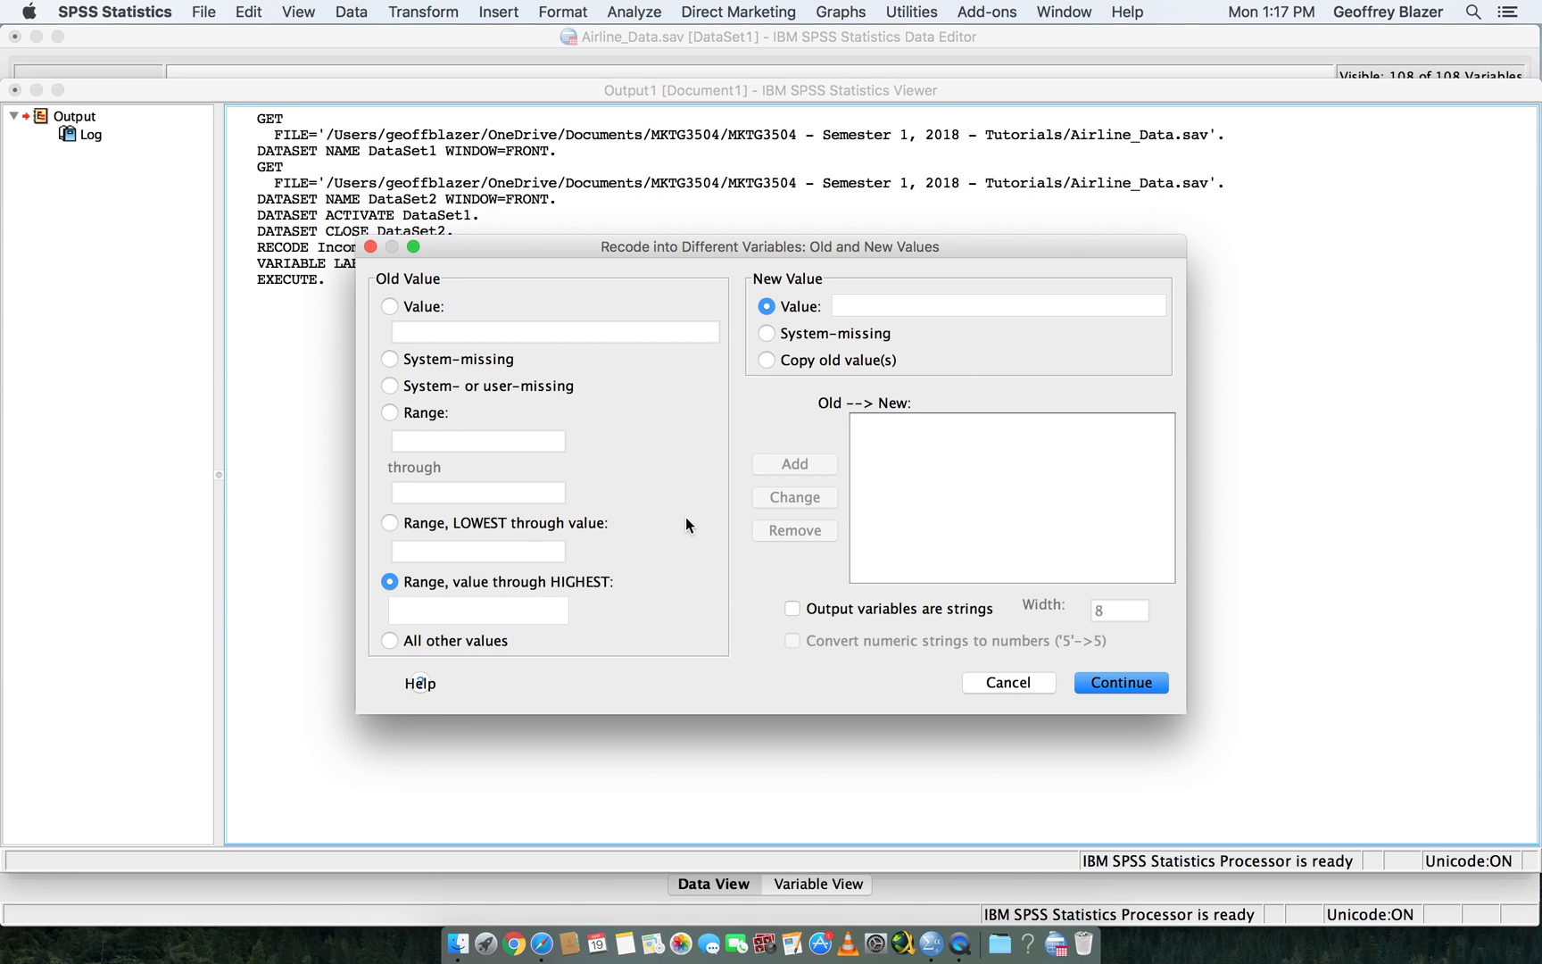
- Add the rule Lowest thru 21 → 0
left_click(509, 526)
left_click(510, 546)
type("21")
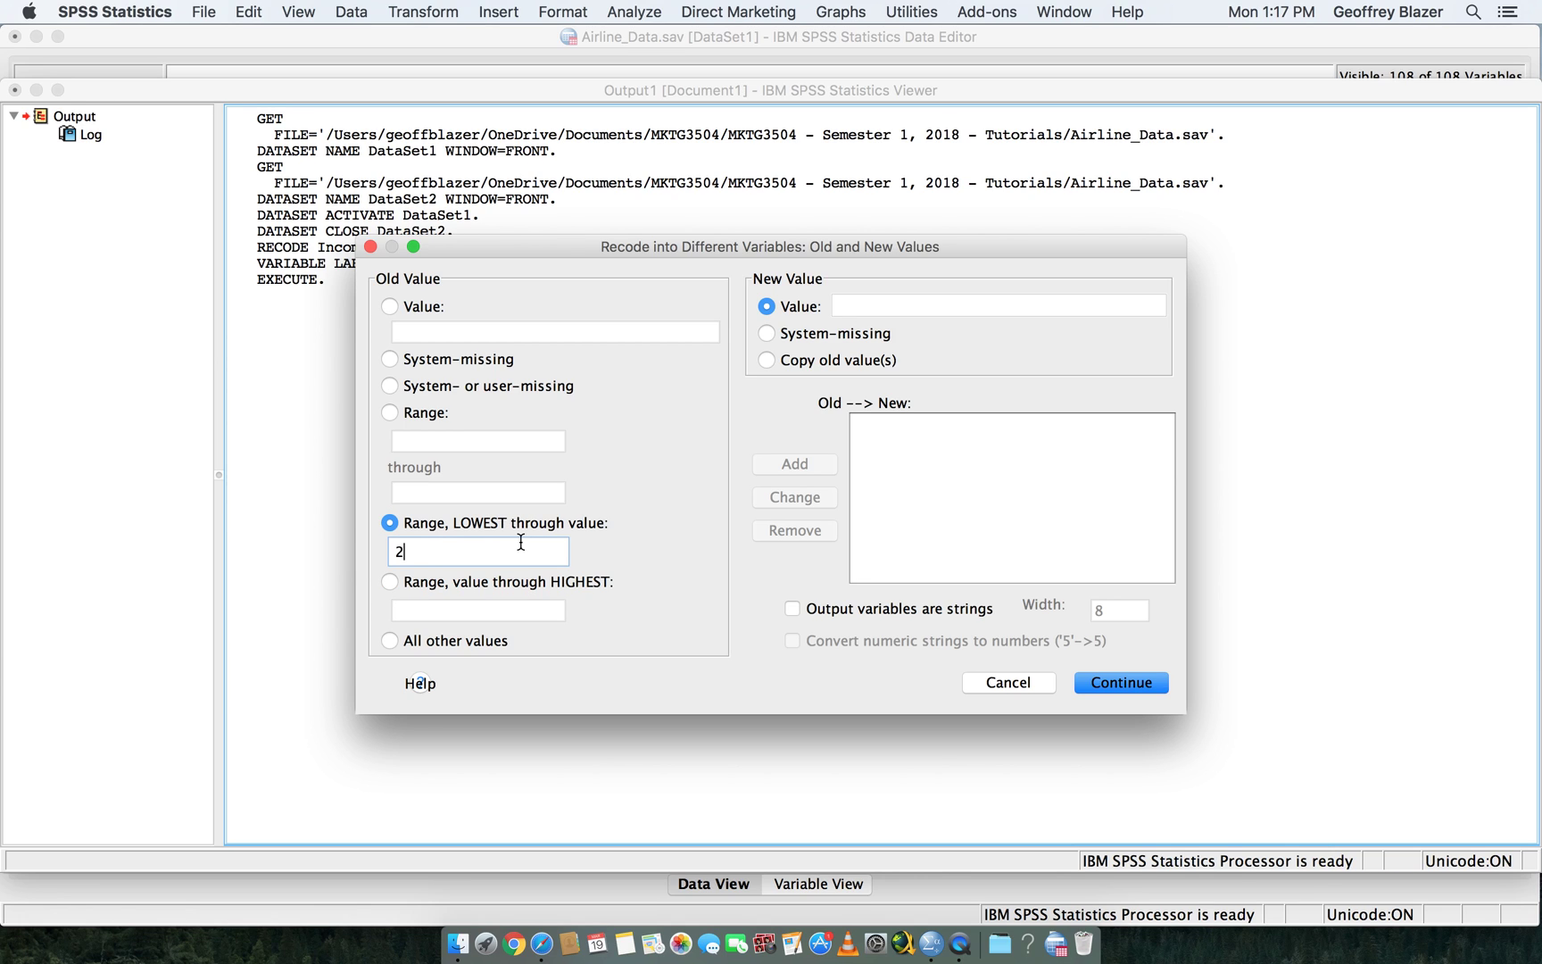
left_click(878, 307)
type("0")
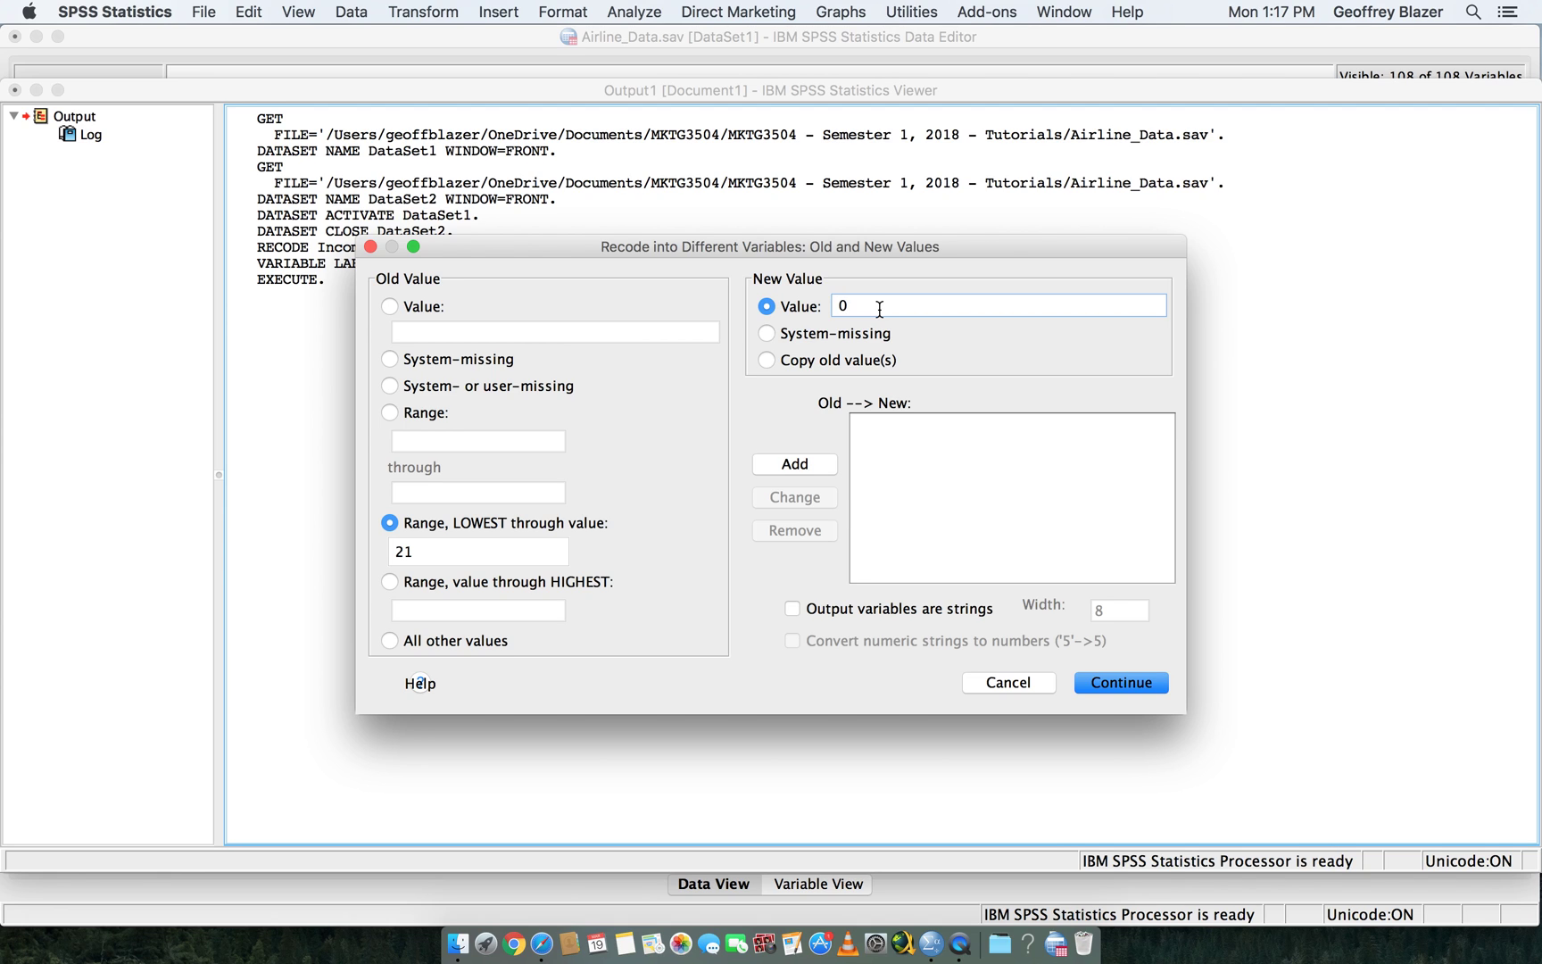
left_click(795, 465)
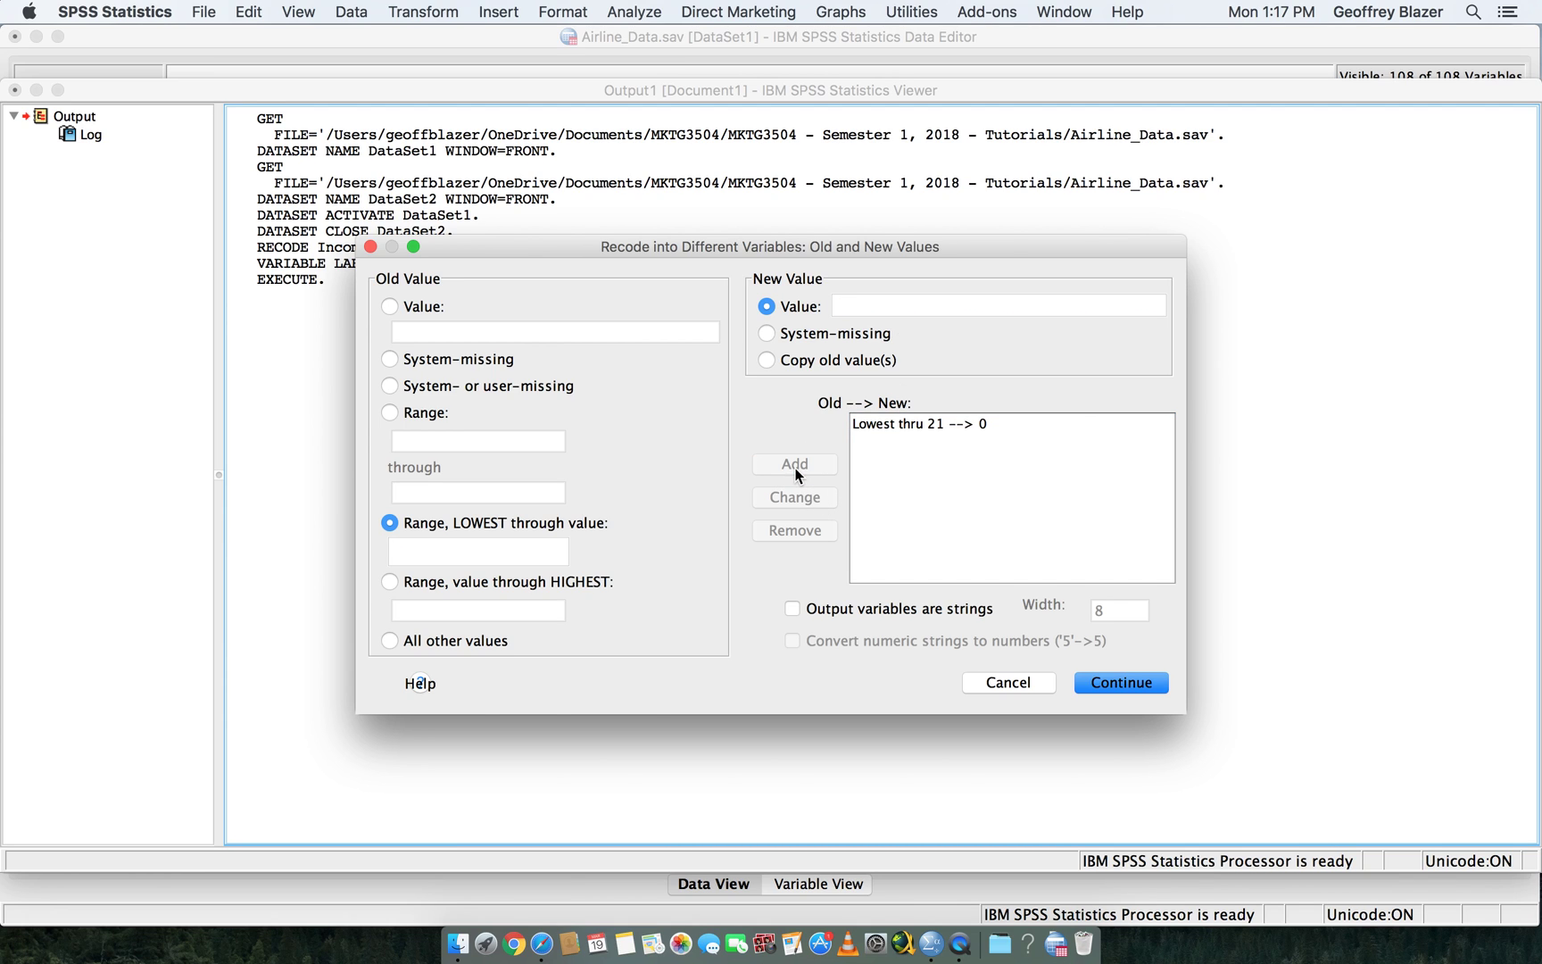
- Add the rule 21 thru Highest → 1
left_click(529, 585)
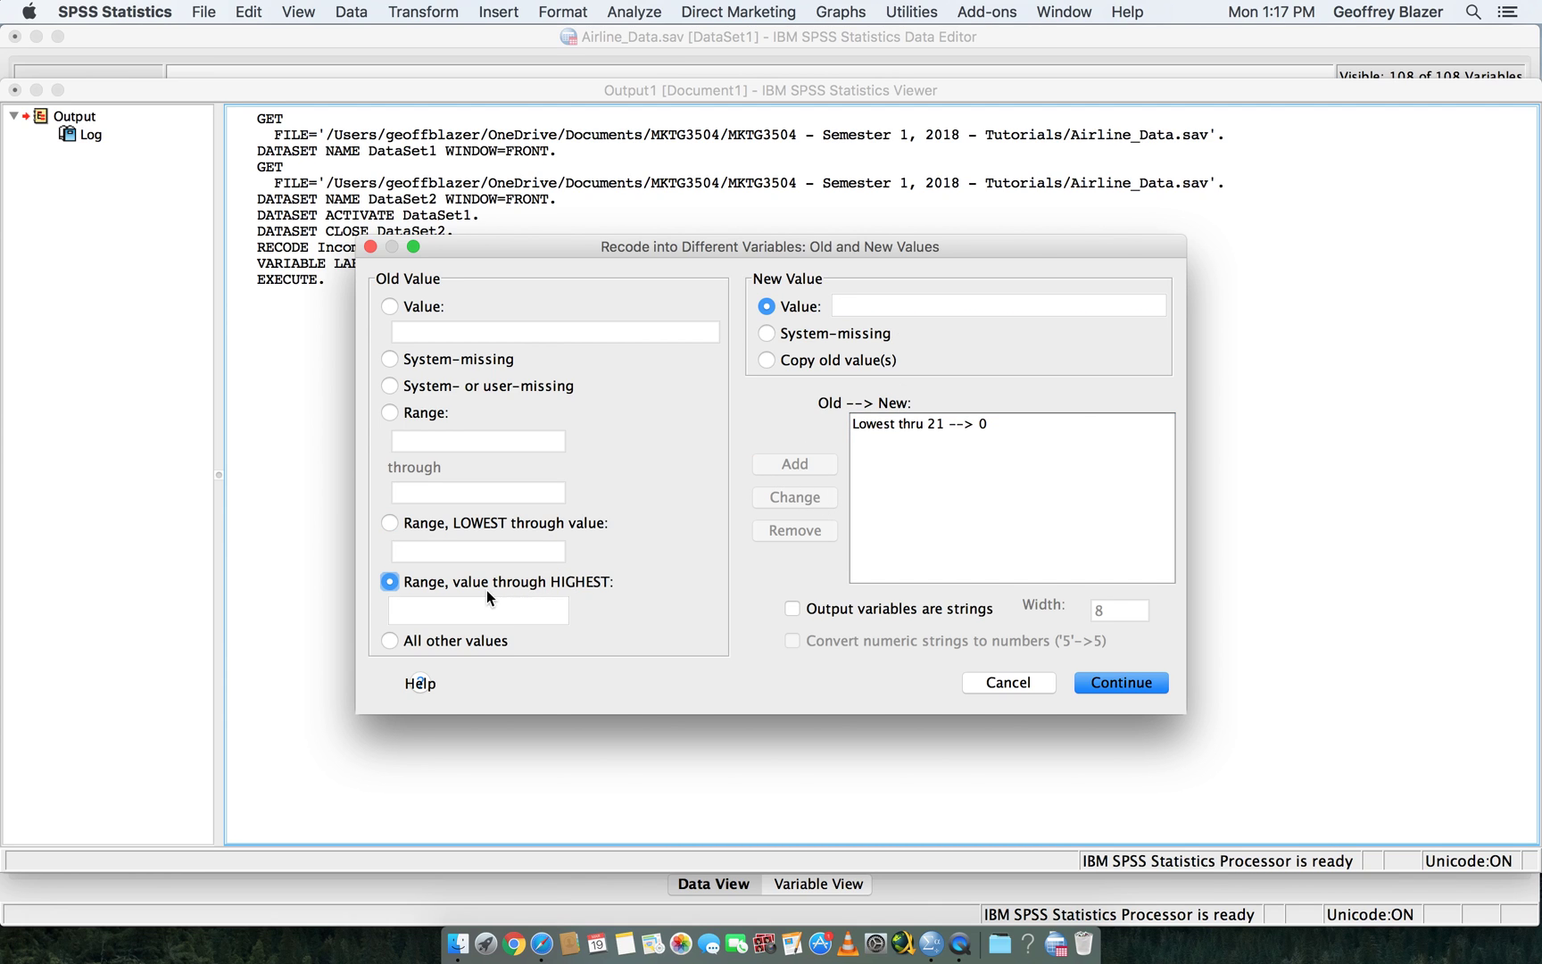
left_click(416, 607)
type("21")
left_click(840, 307)
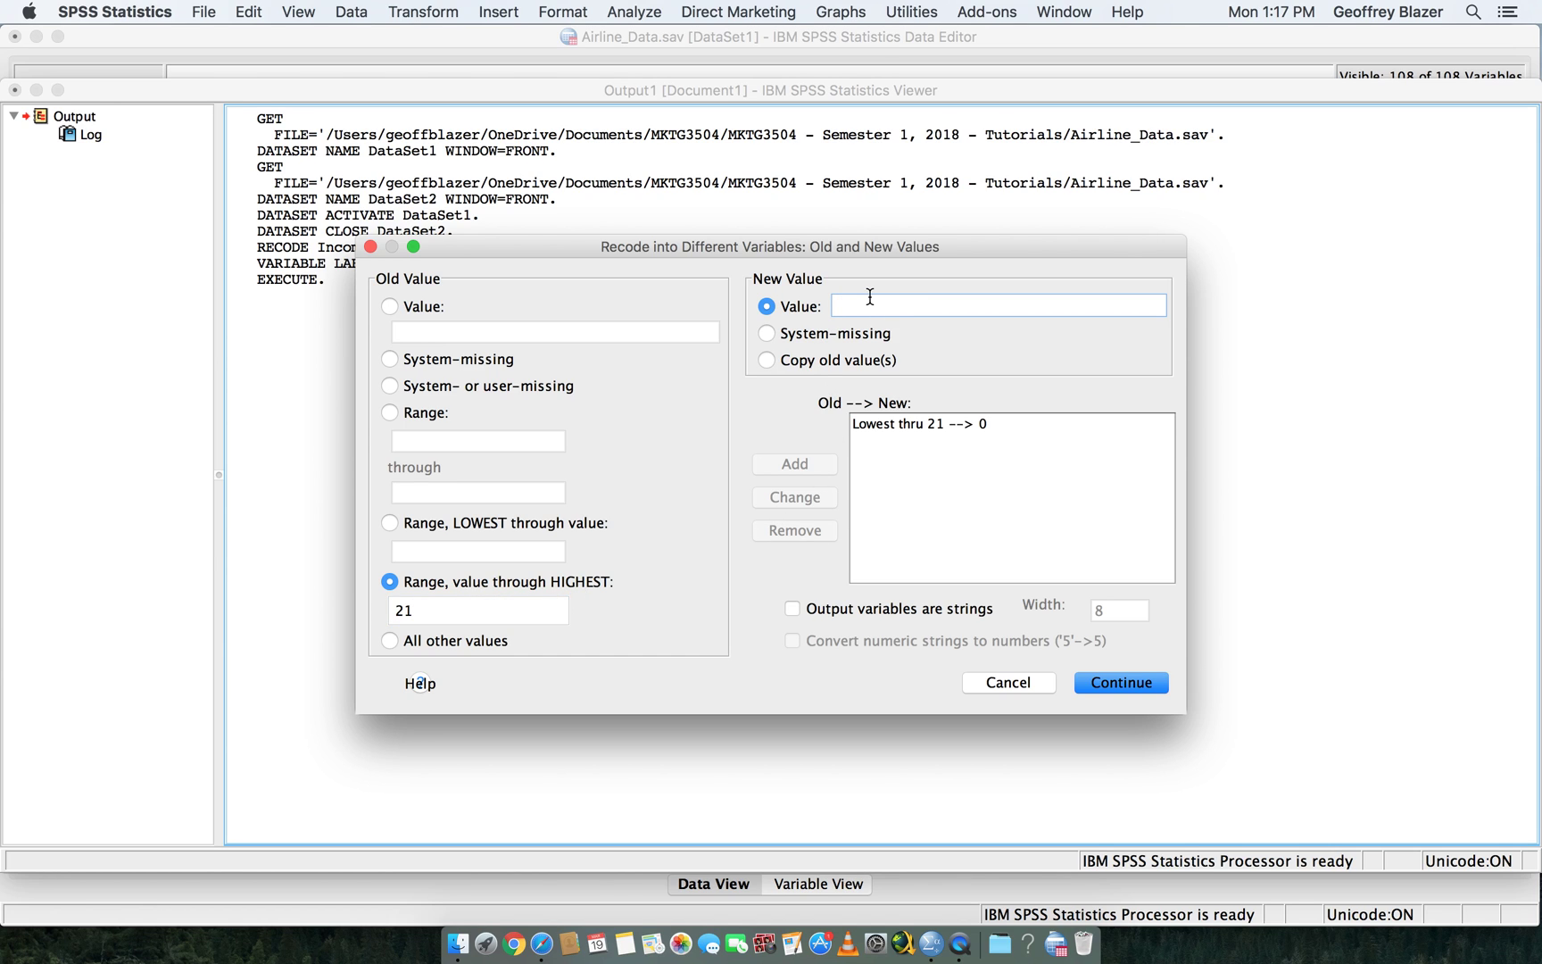
type("1")
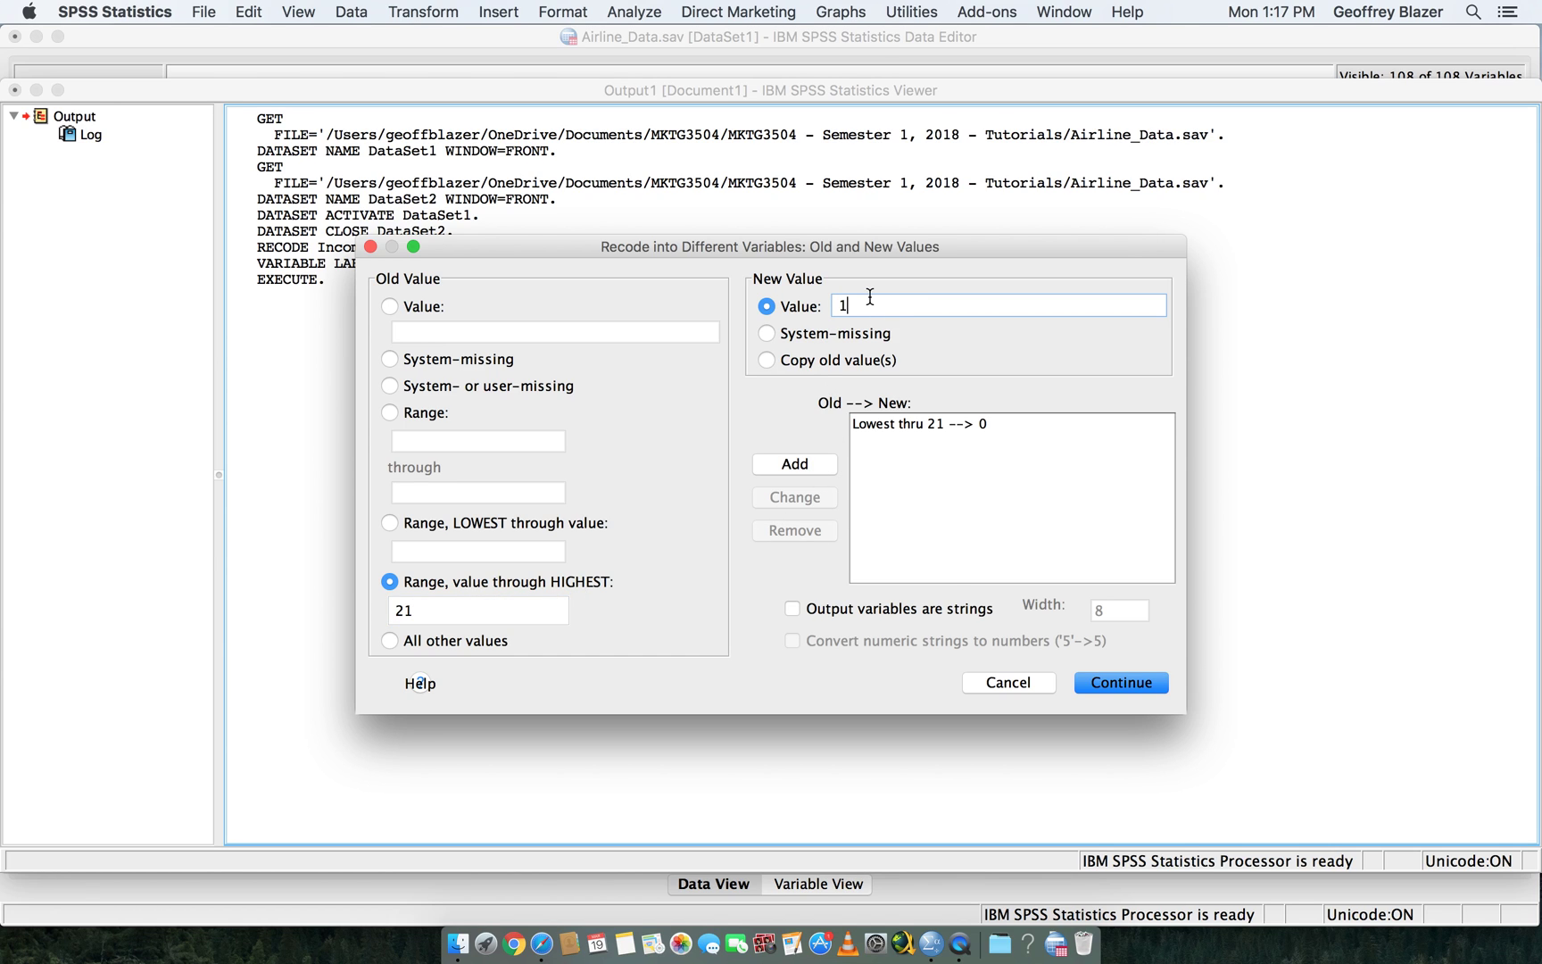
left_click(774, 463)
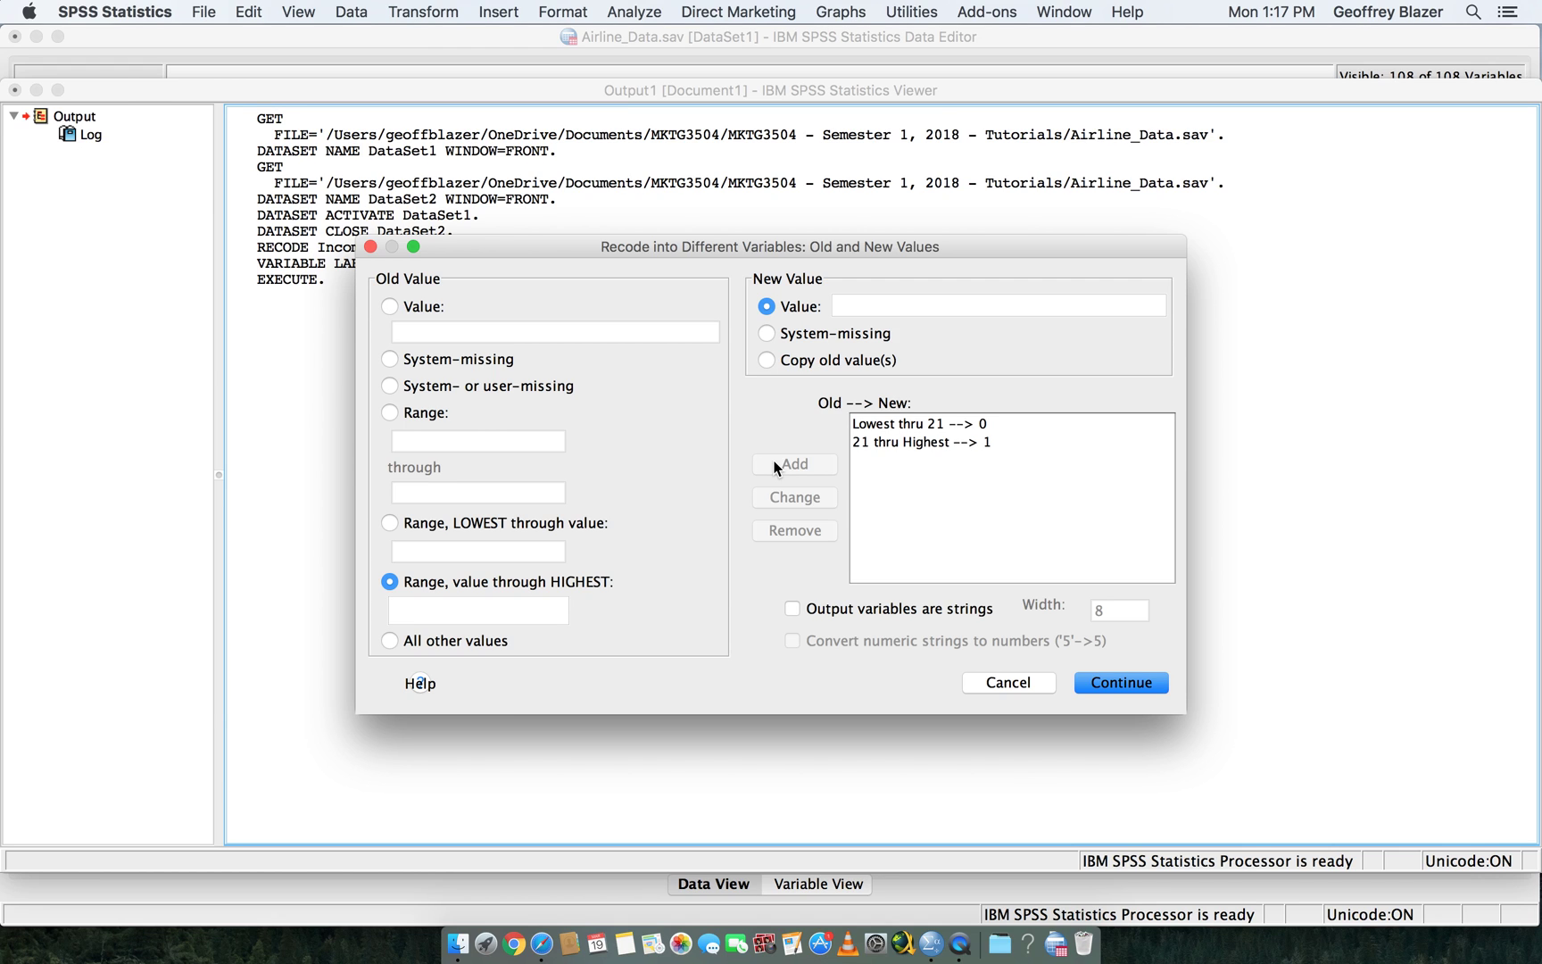
- Name the Age output AgeCAT with label 'Age (Categorical)', apply it, and run the recode
left_click(1121, 684)
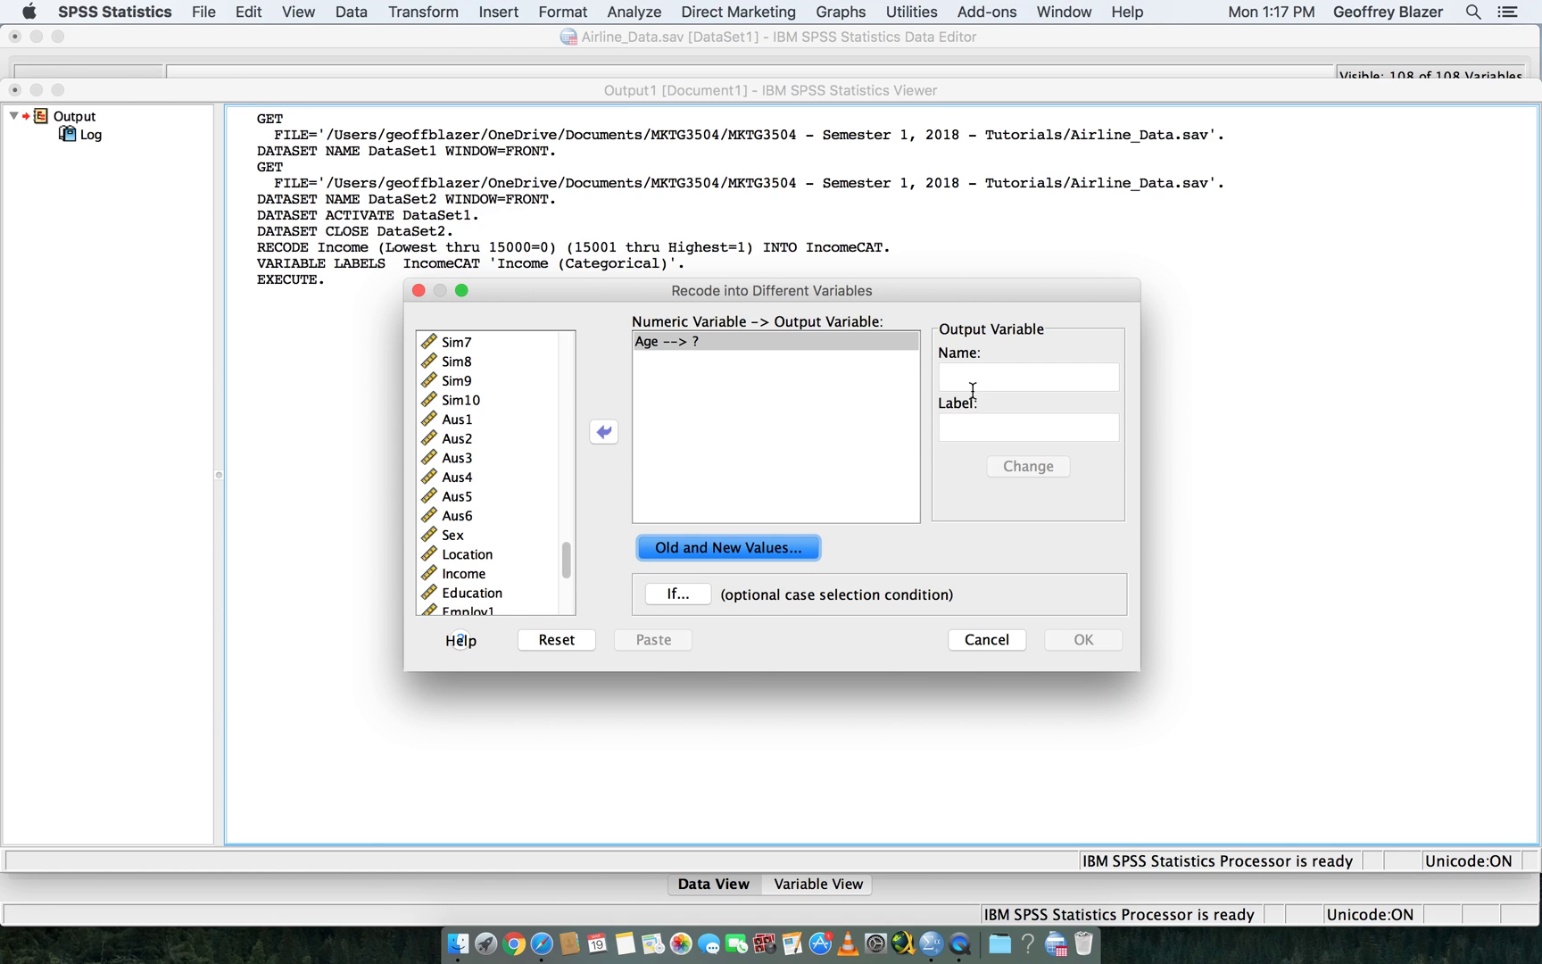
left_click(973, 387)
type("AgeCAT")
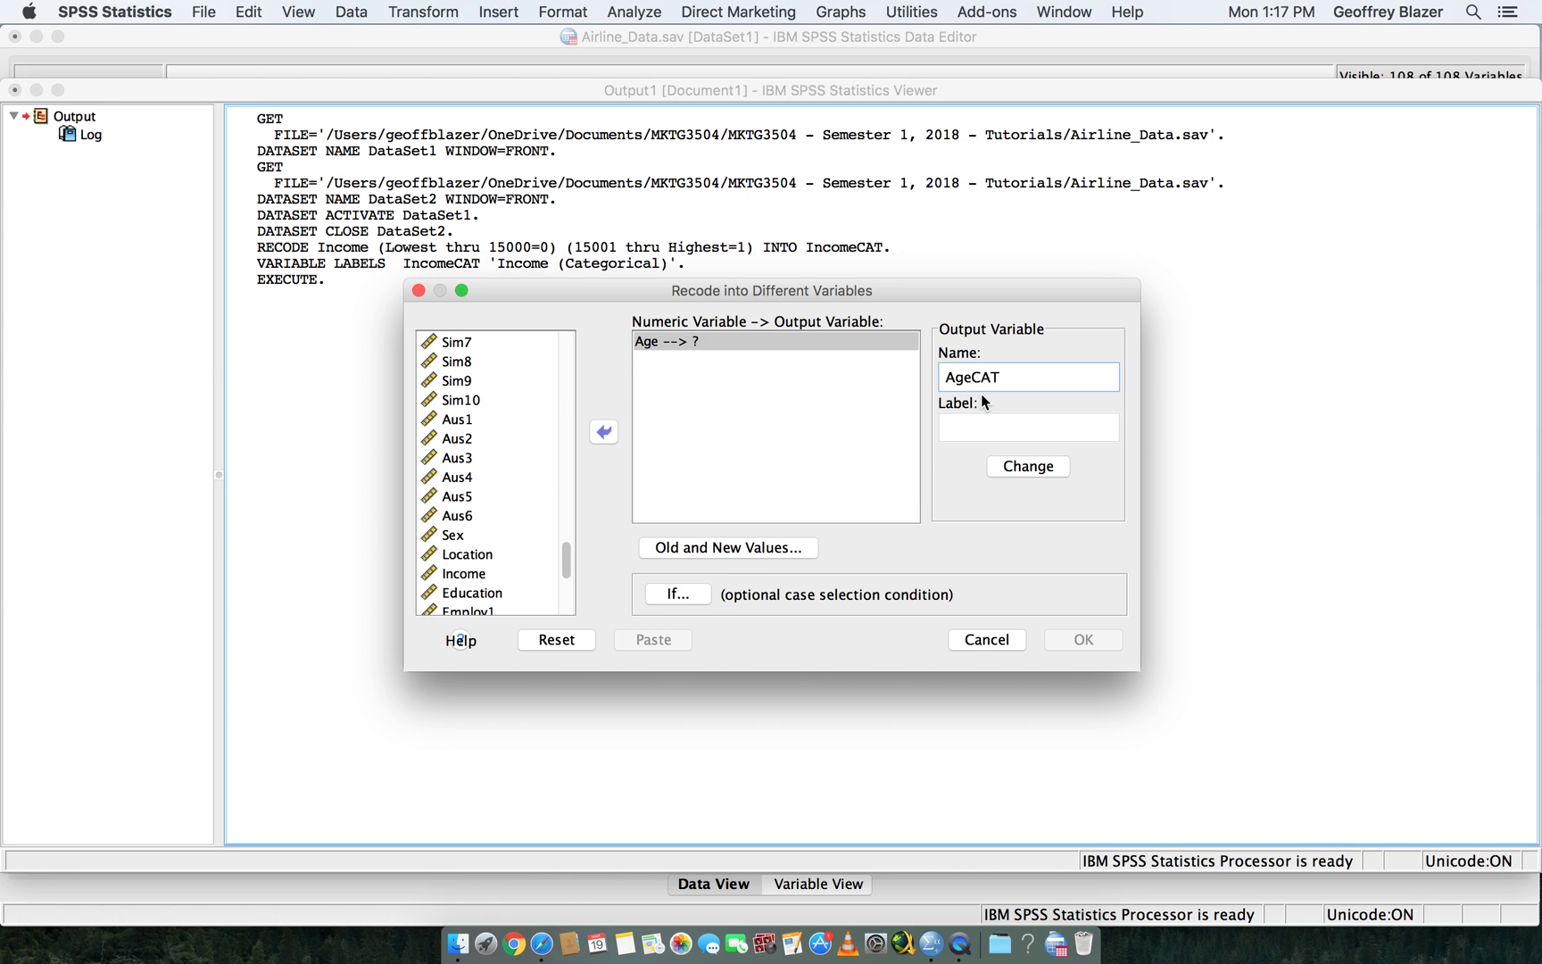
key("Tab")
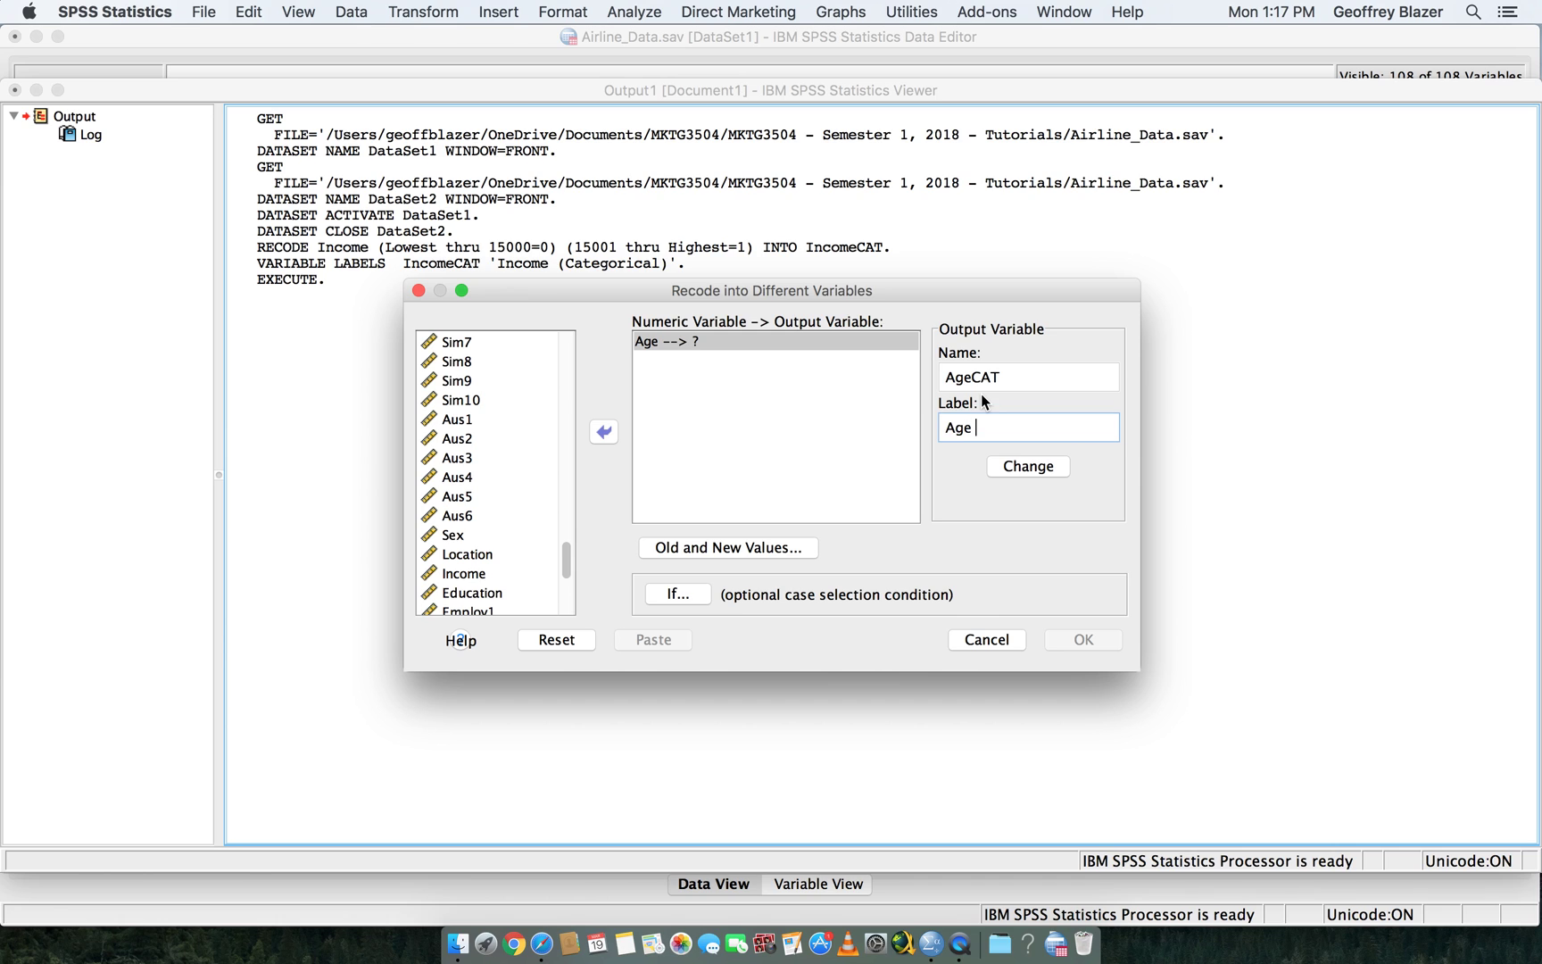
type("Age (Categorical)")
left_click(1056, 468)
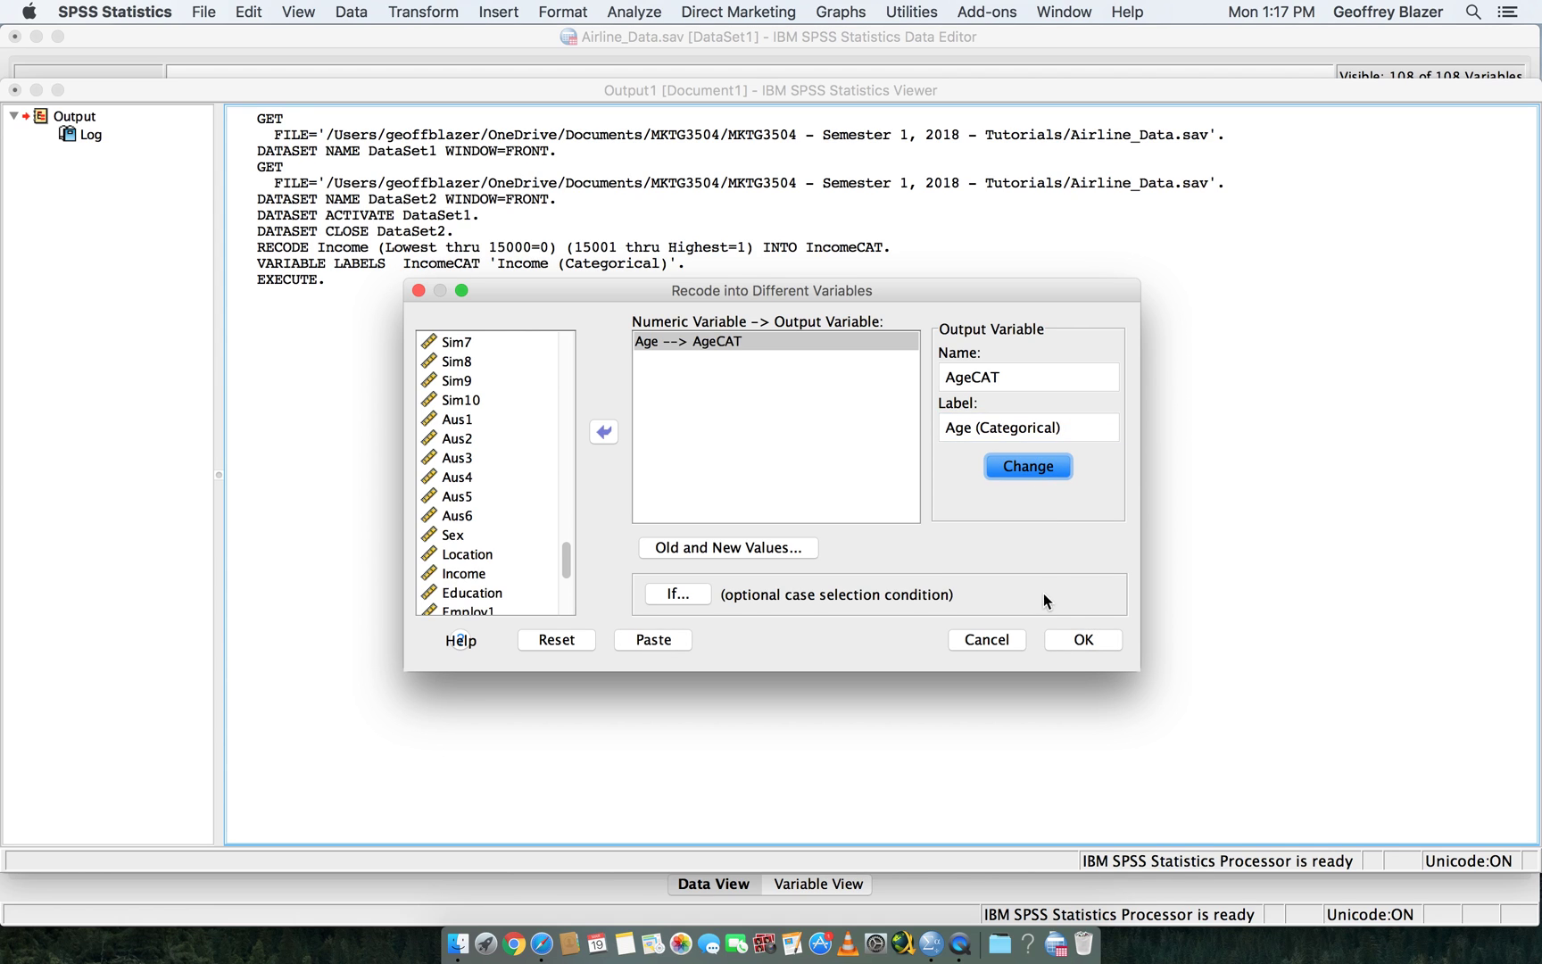
left_click(1080, 641)
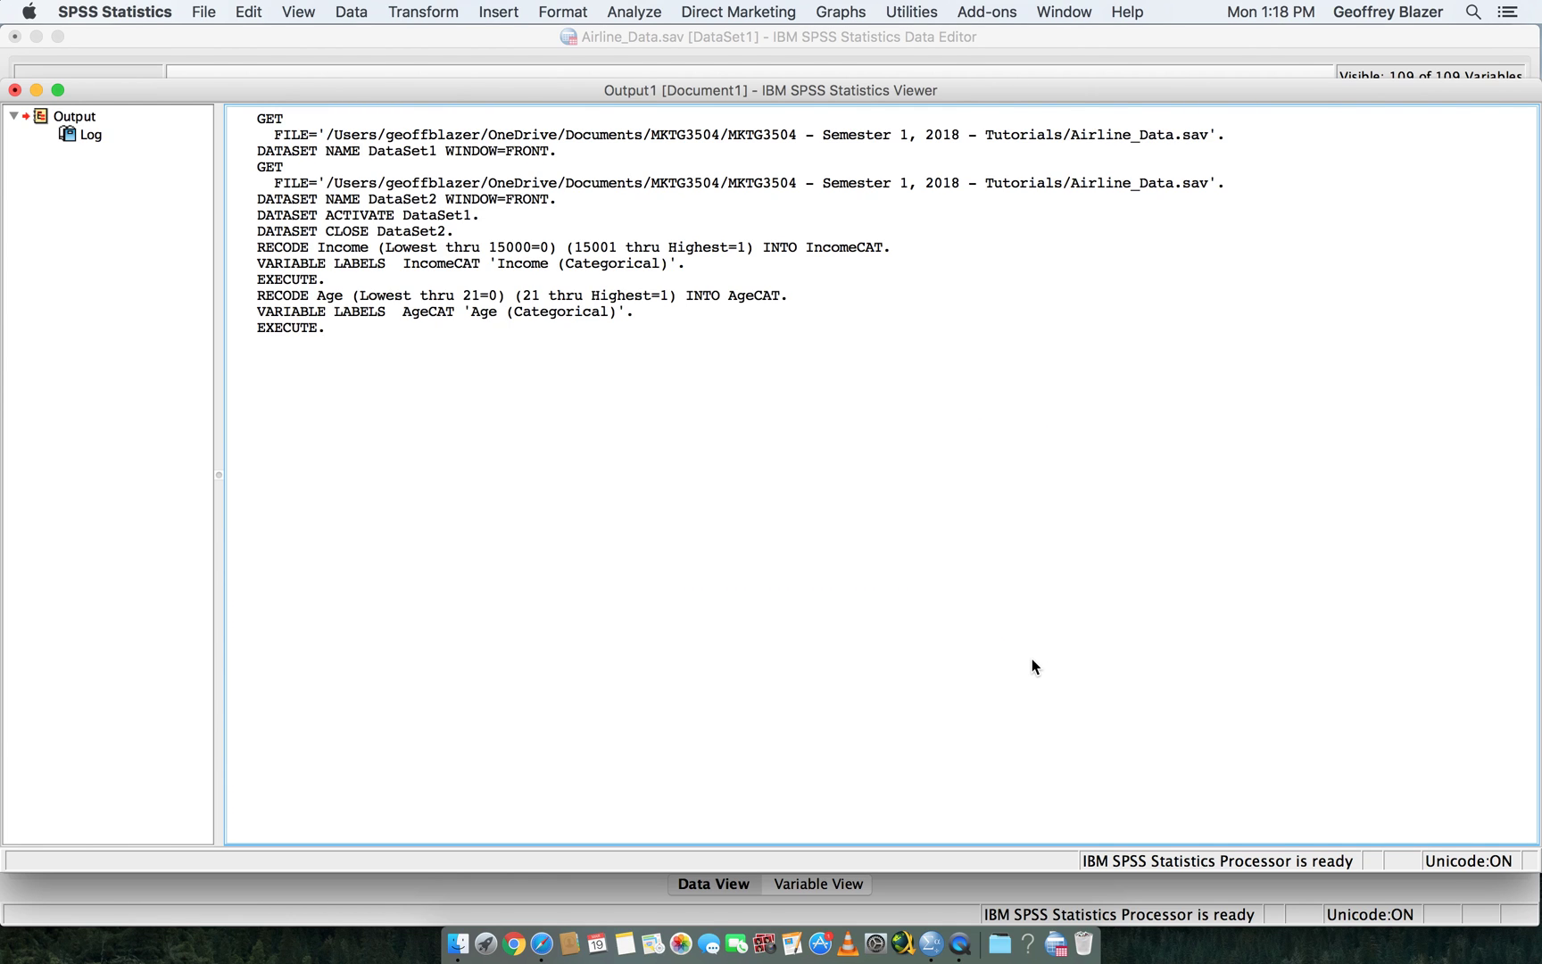
- Reopen Recode into Different Variables and move the Age → AgeCAT pairing back out
left_click(258, 251)
left_click(444, 105)
left_click(437, 13)
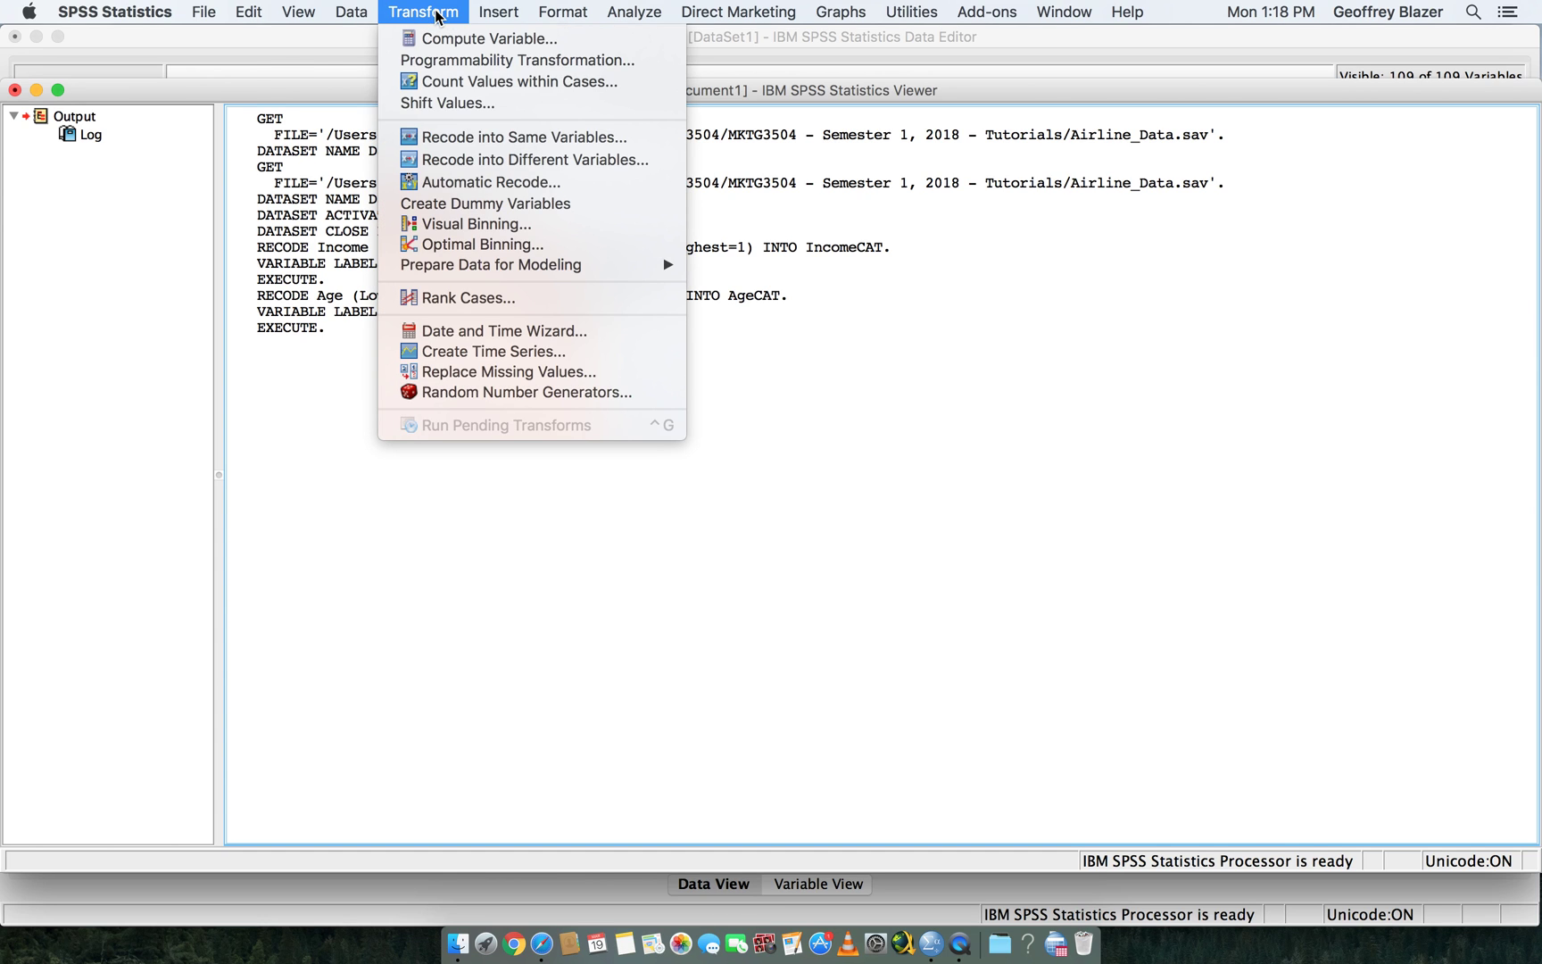
left_click(463, 160)
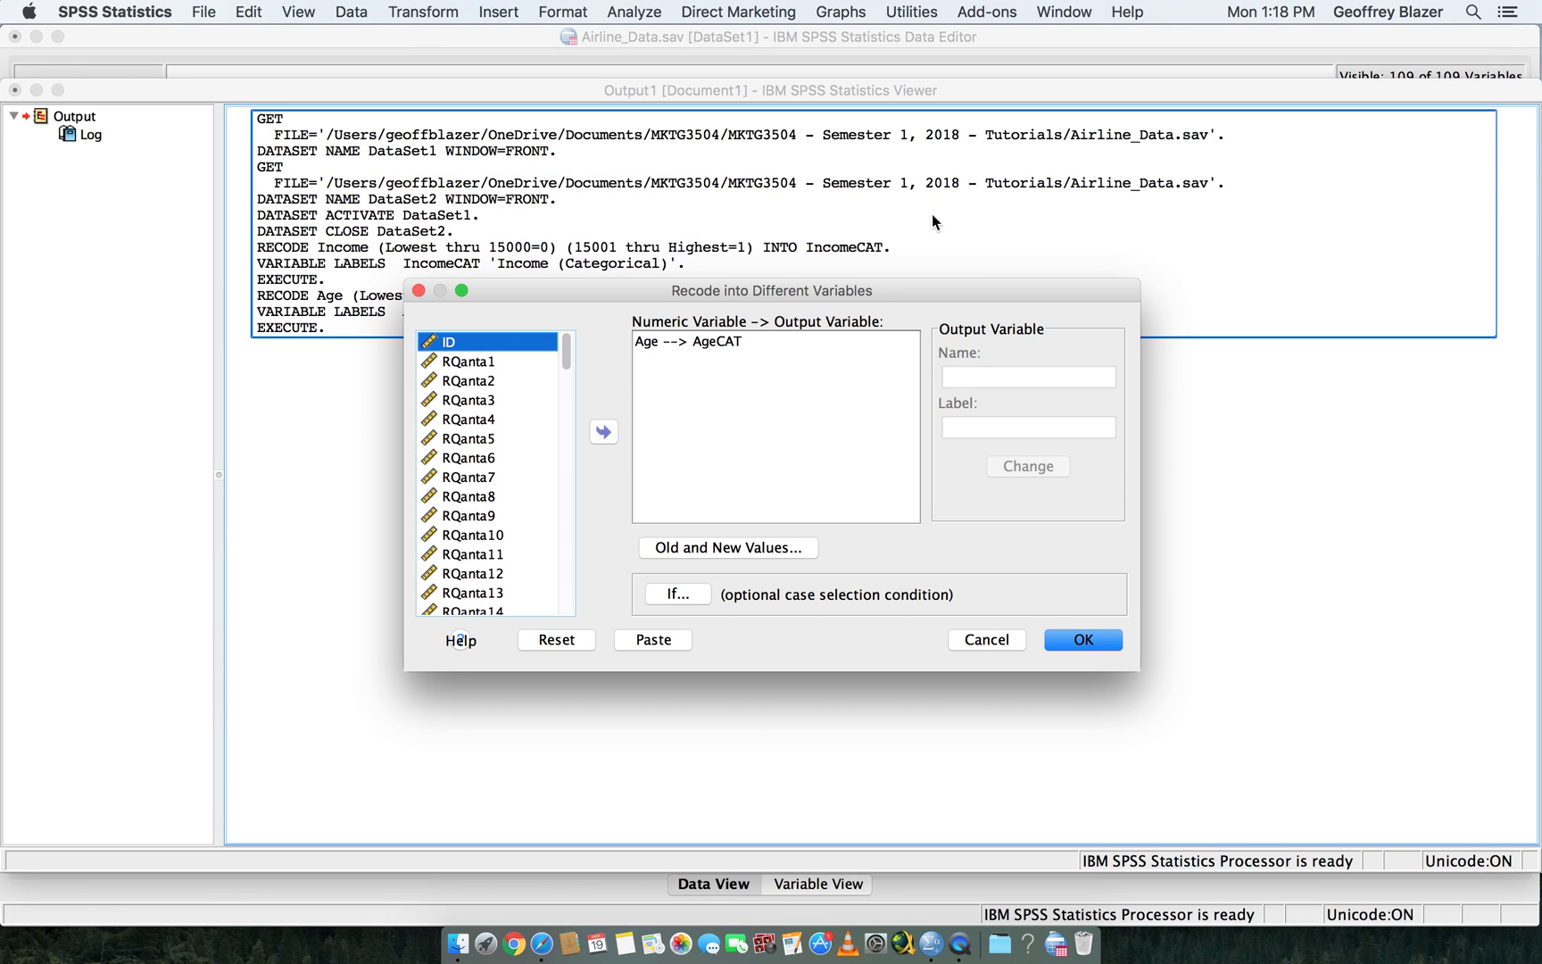
left_click(718, 344)
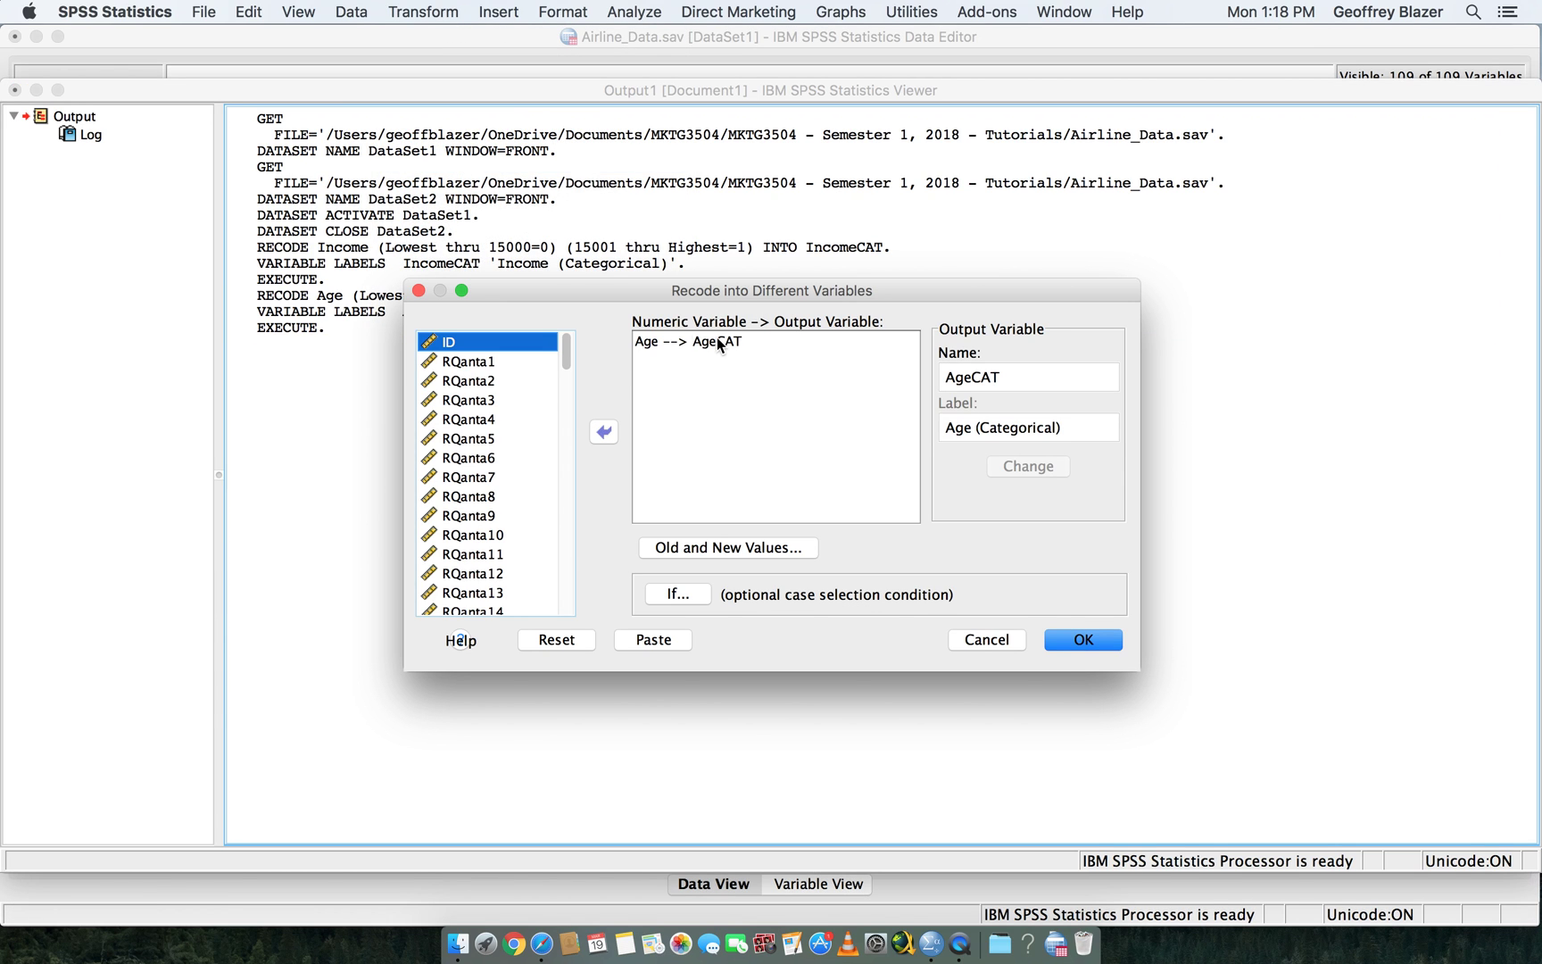
left_click(600, 438)
- Make Location the input variable and choose a single old value in Old and New Values
scroll(499, 498, "down", 4)
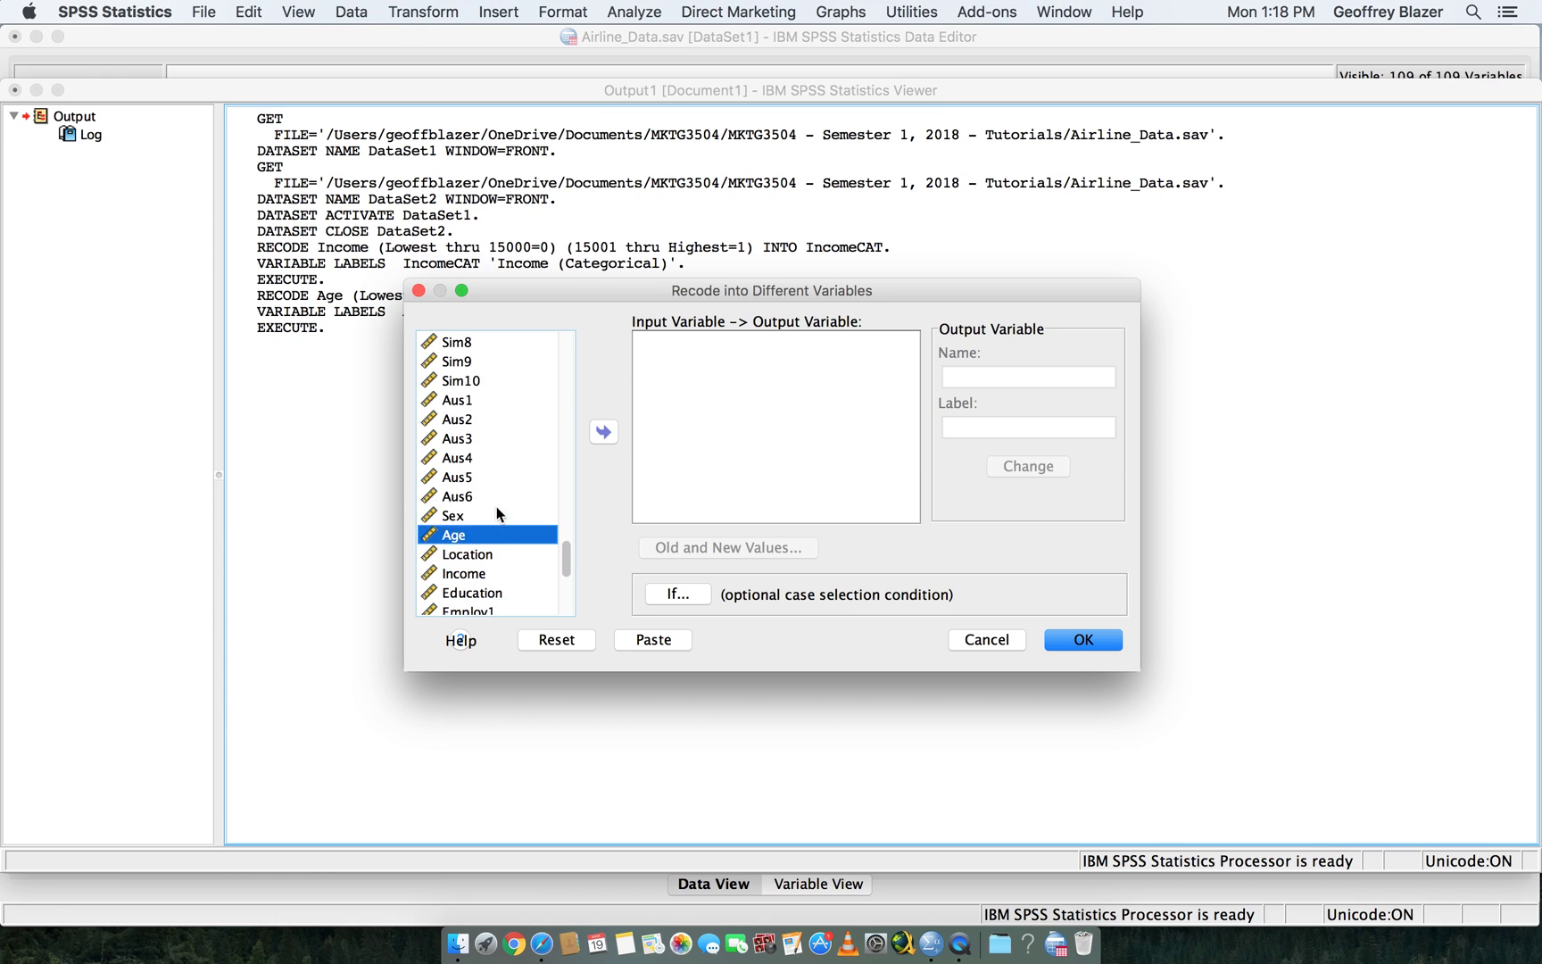
left_click(481, 554)
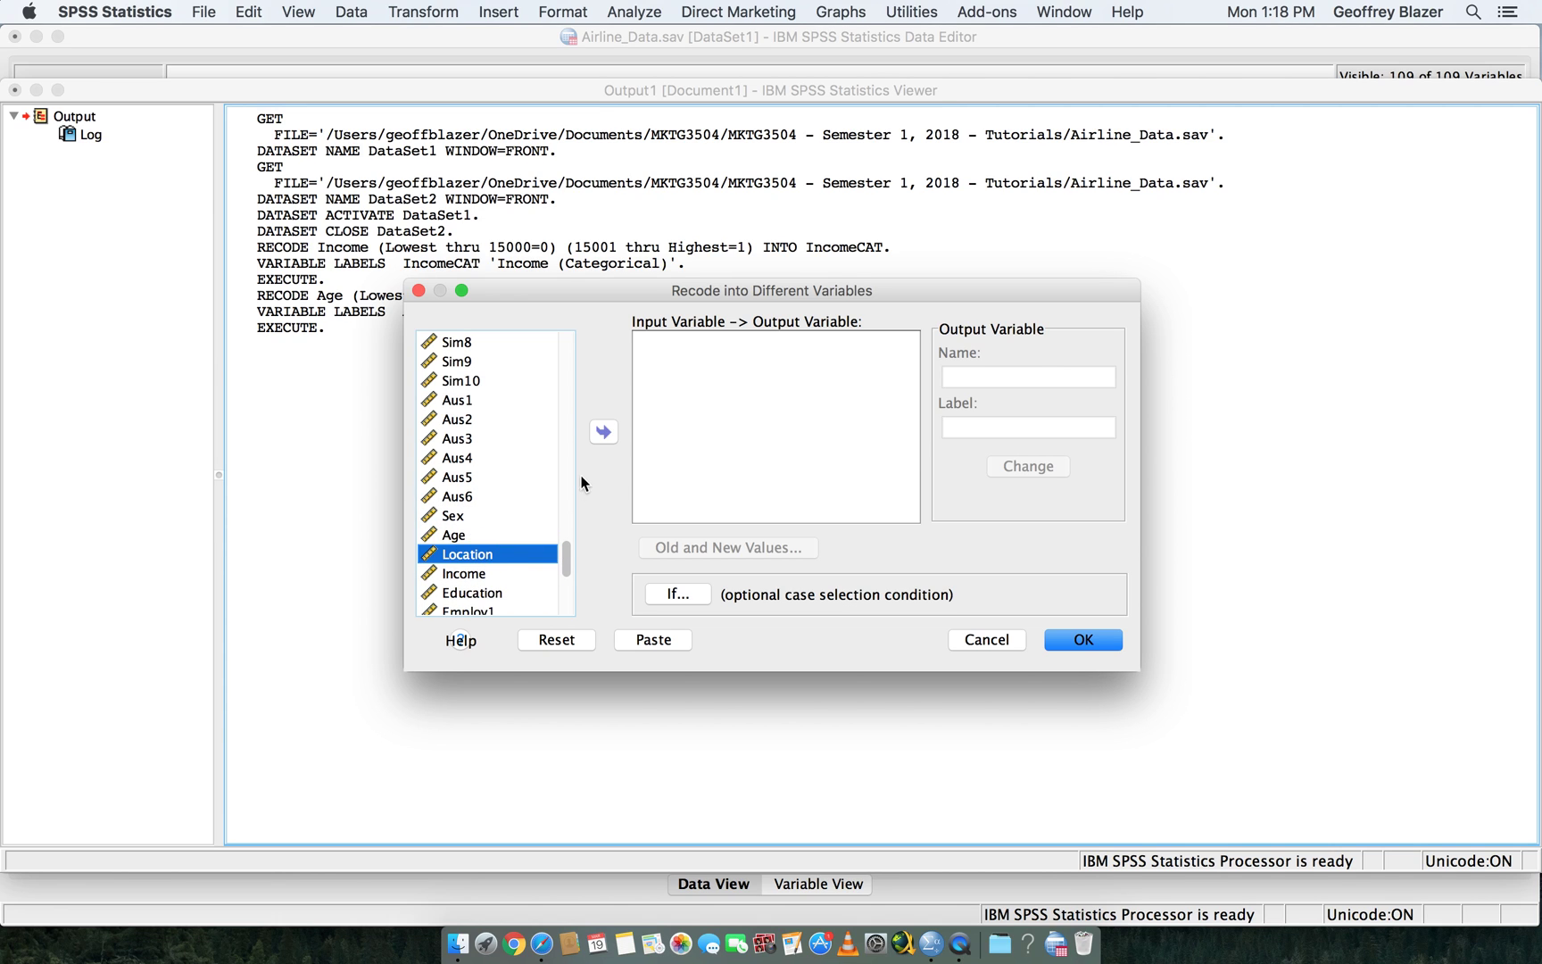
left_click(594, 439)
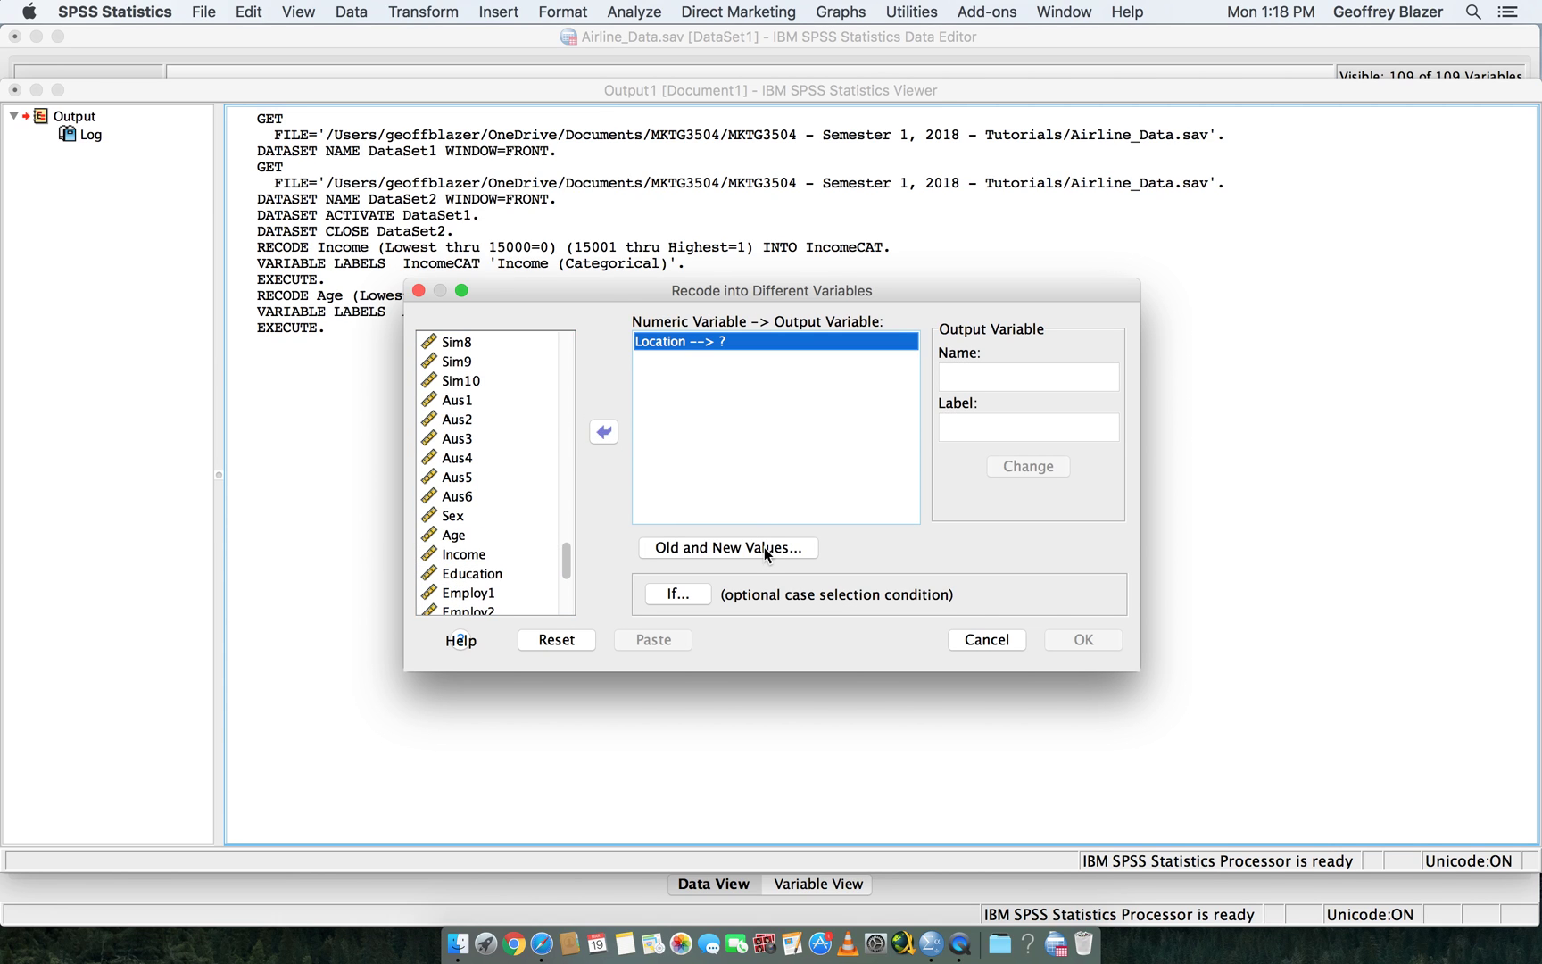
left_click(764, 547)
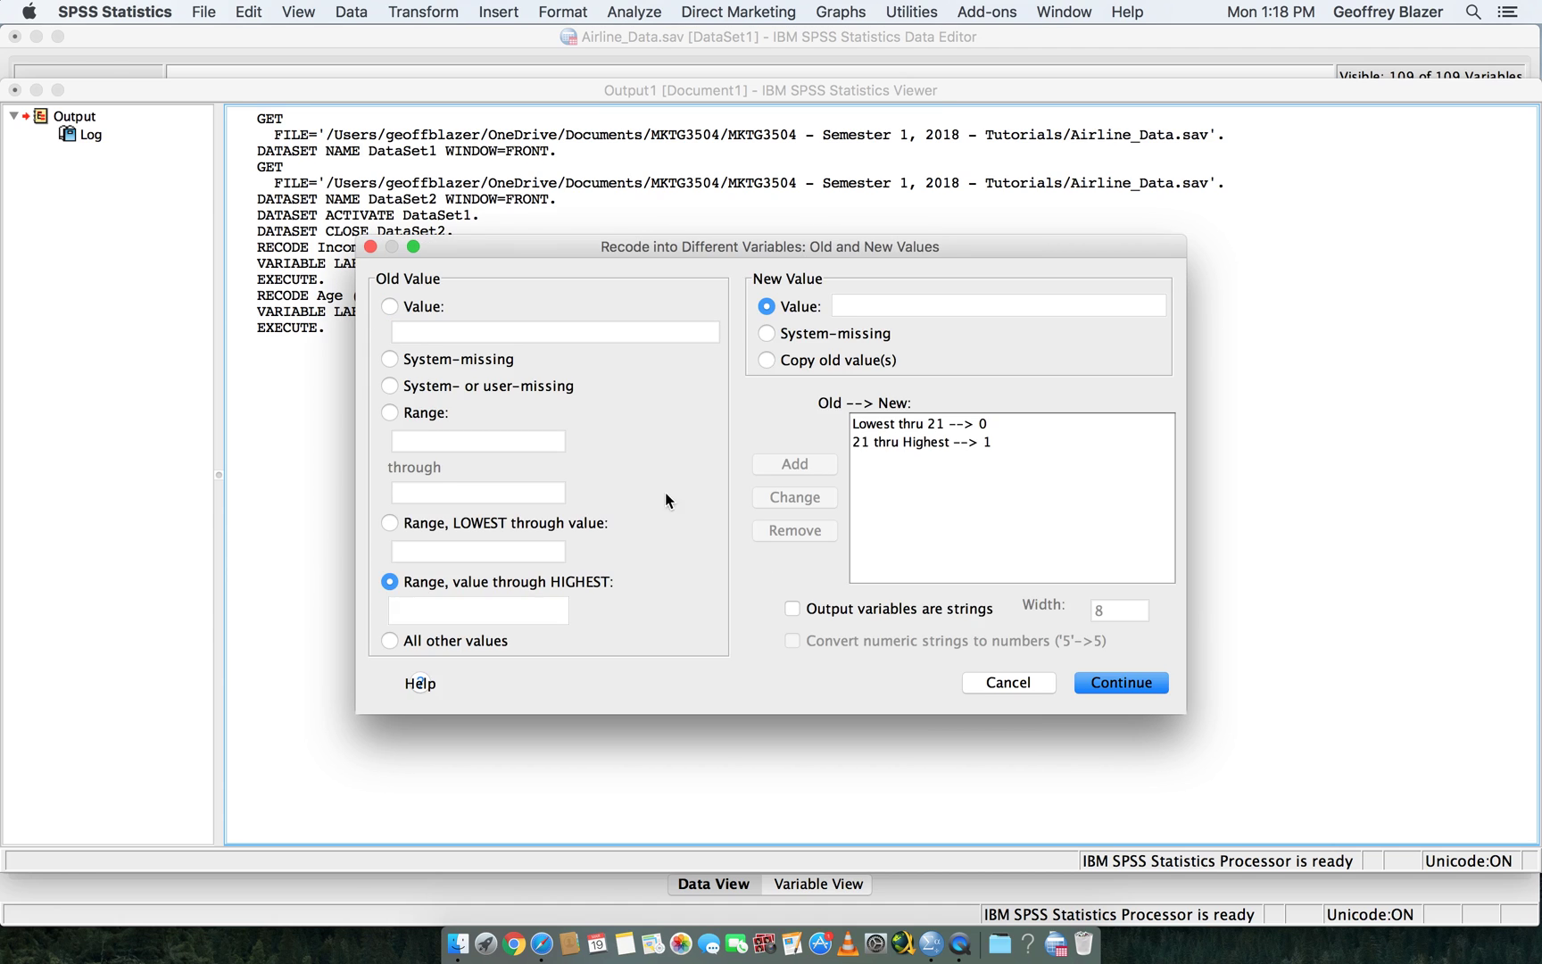
left_click(389, 307)
- Add the rule mapping value 1 → 1
type("1")
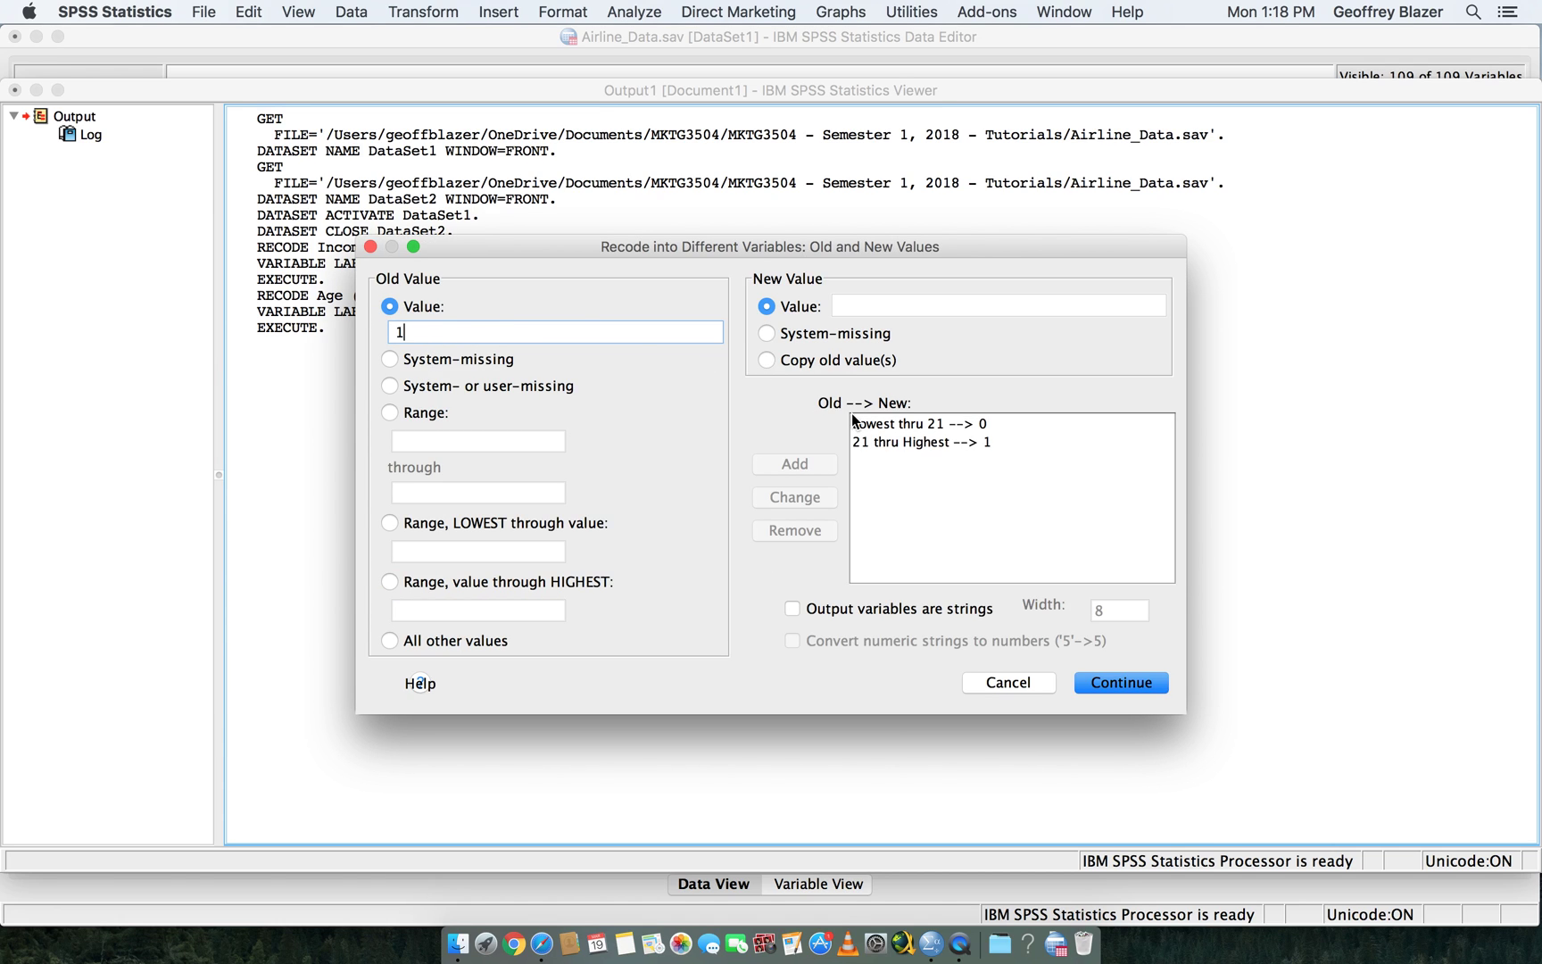
left_click(846, 307)
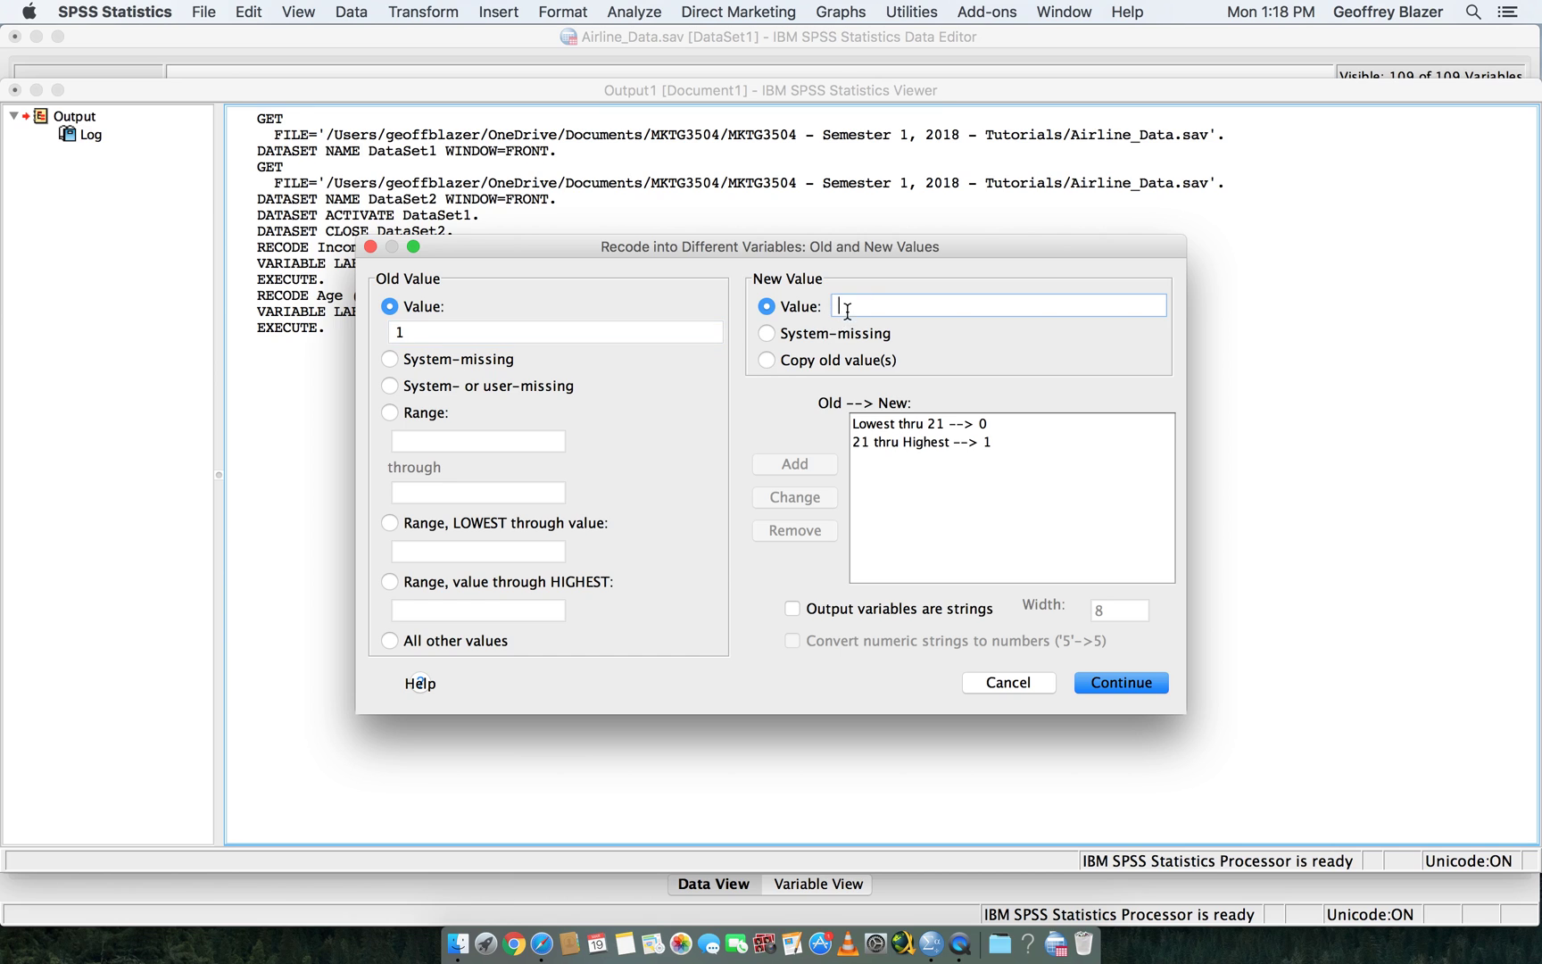
type("1")
left_click(826, 464)
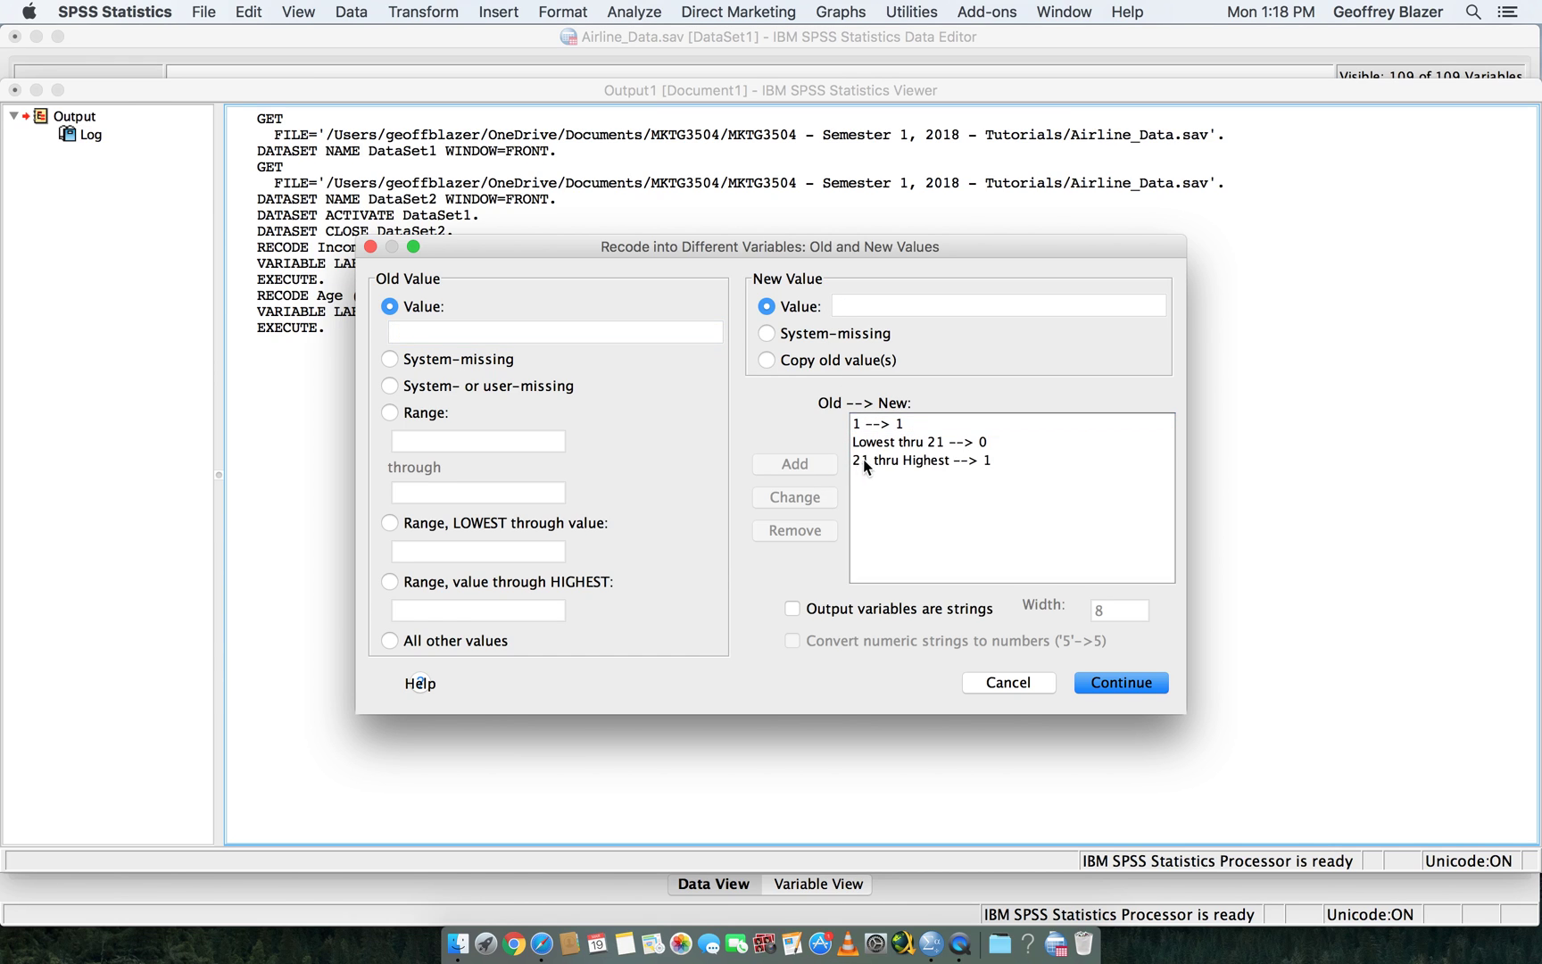
- Remove the leftover Age rules Lowest thru 21 and 21 thru Highest
left_click(874, 441)
left_click(785, 533)
left_click(883, 444)
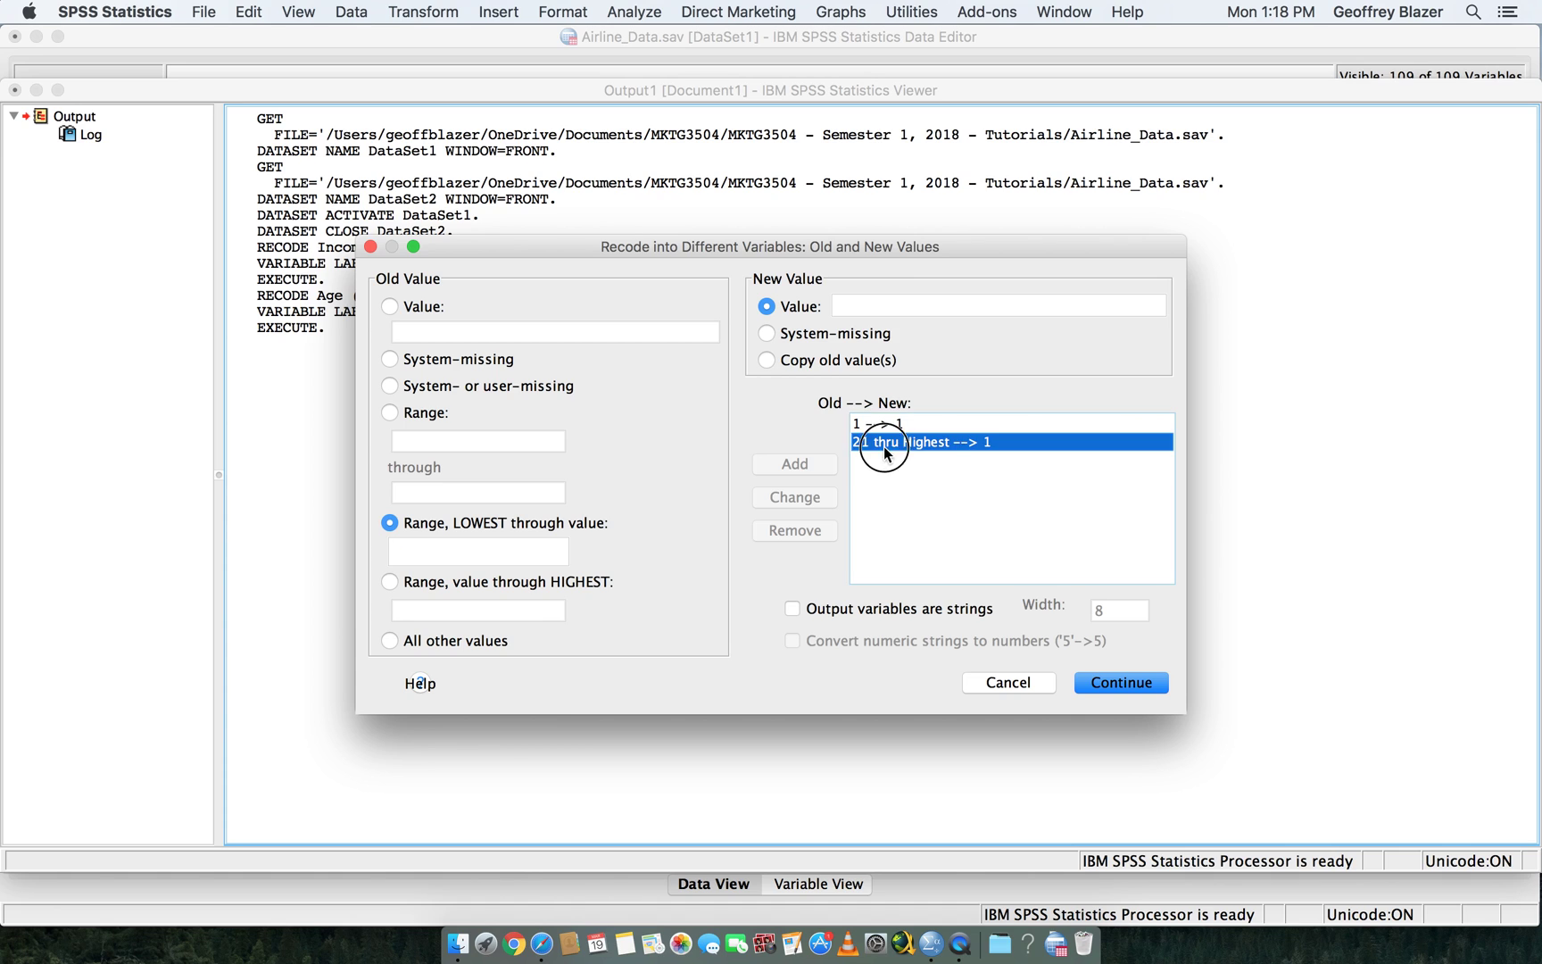
left_click(794, 532)
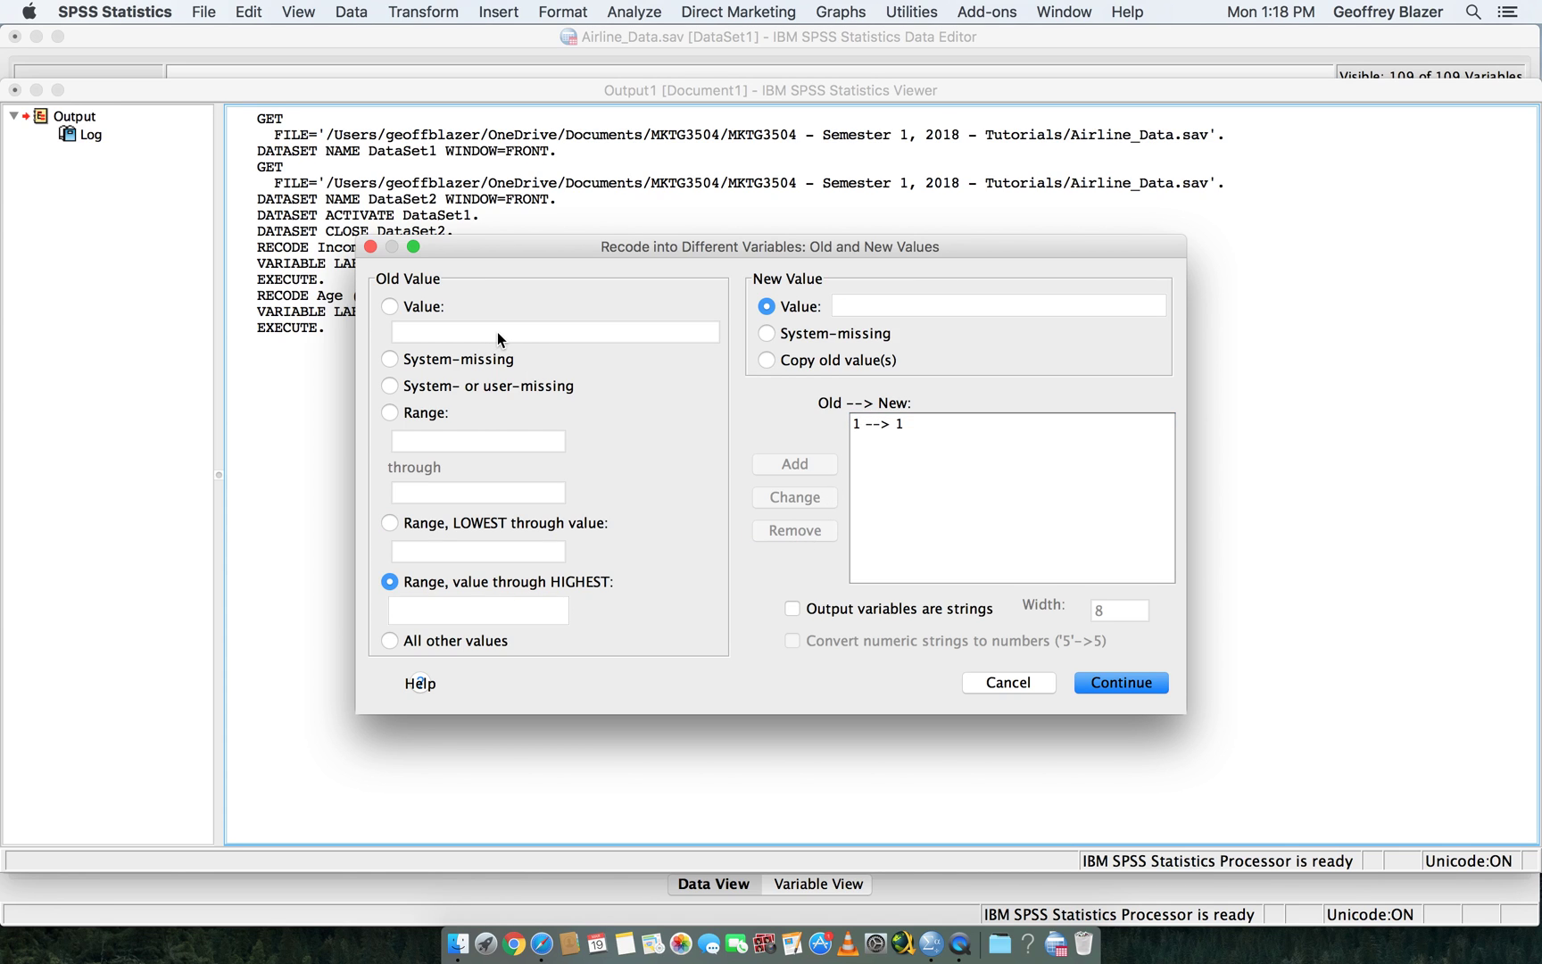
- Add the rule 2 thru Highest → 0 and return to the main dialog
left_click(459, 616)
type("2")
left_click(892, 306)
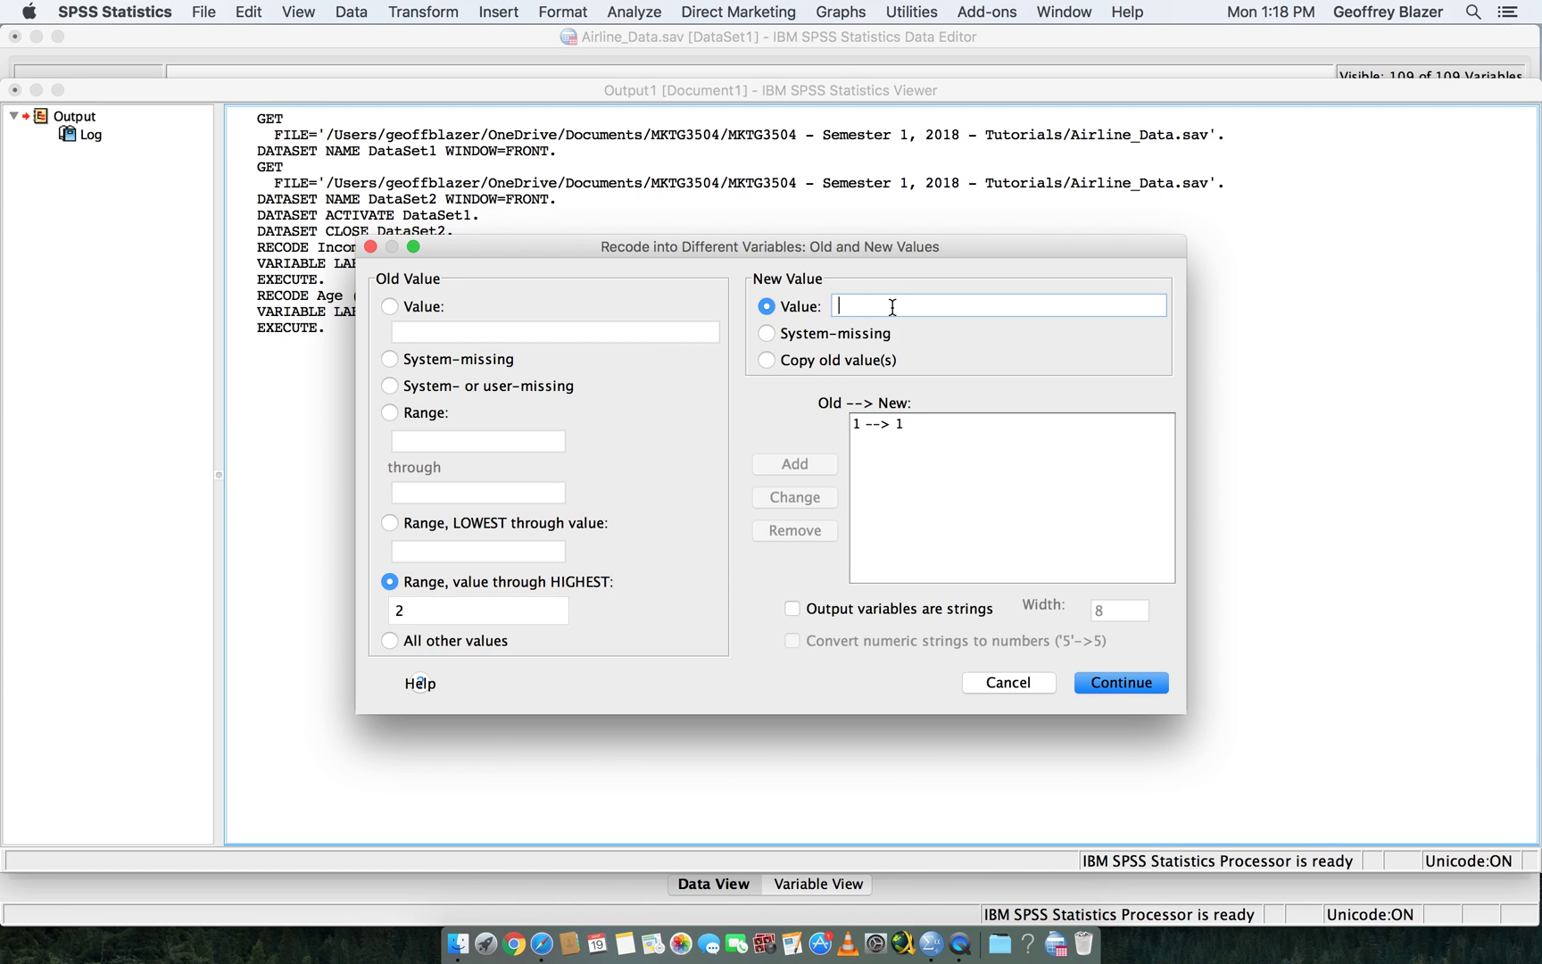
type("0")
left_click(821, 472)
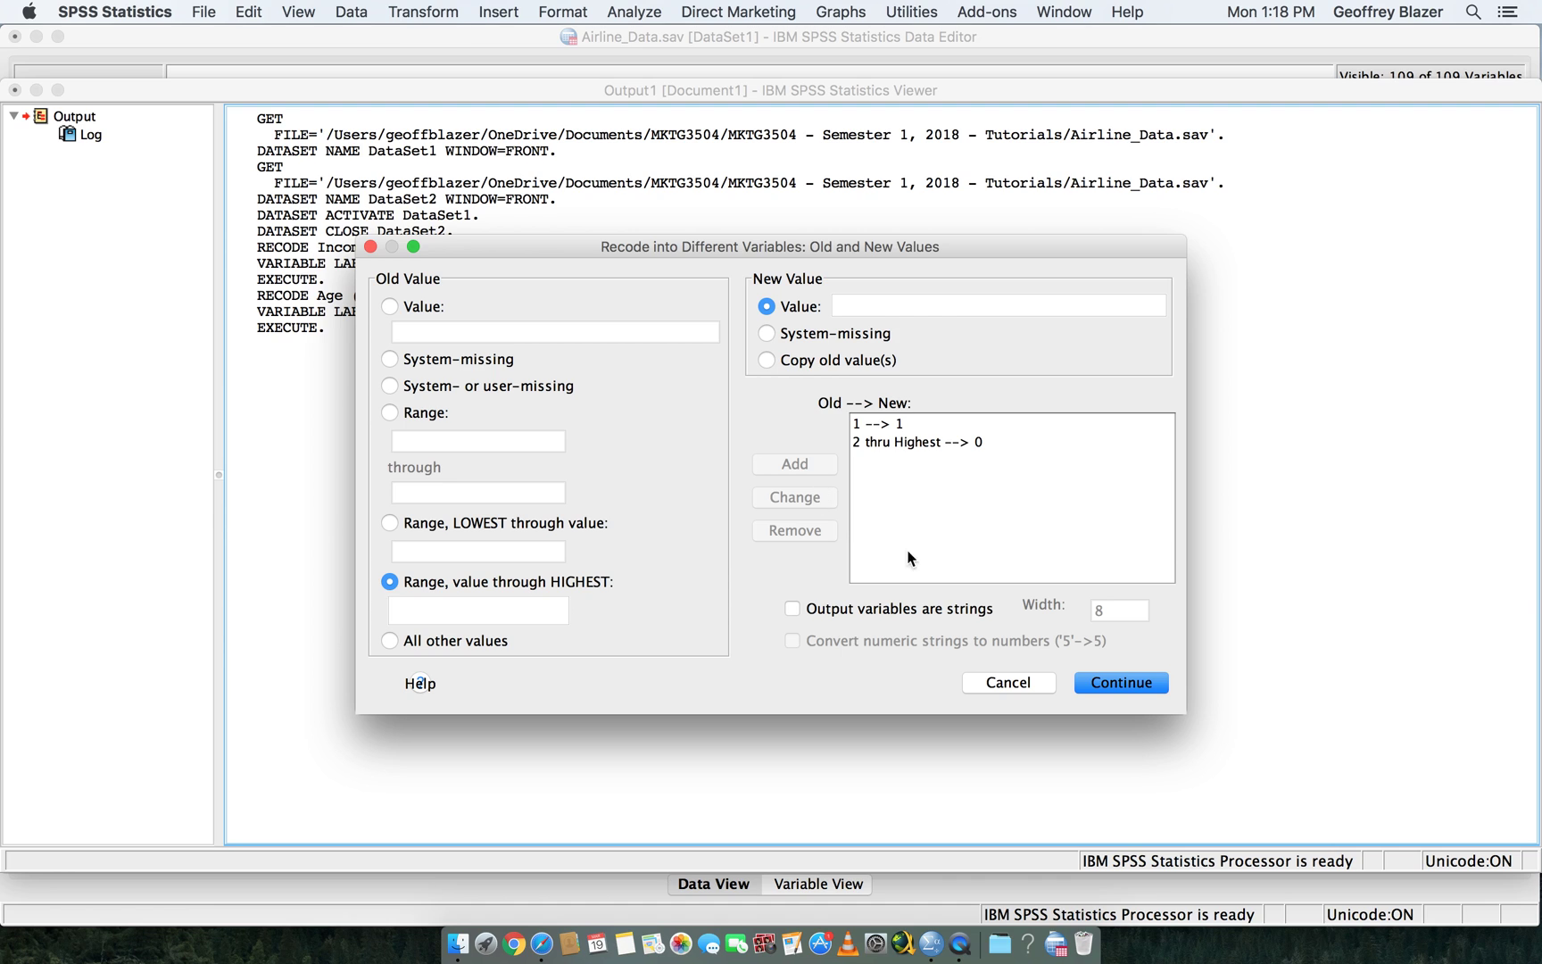
left_click(1119, 684)
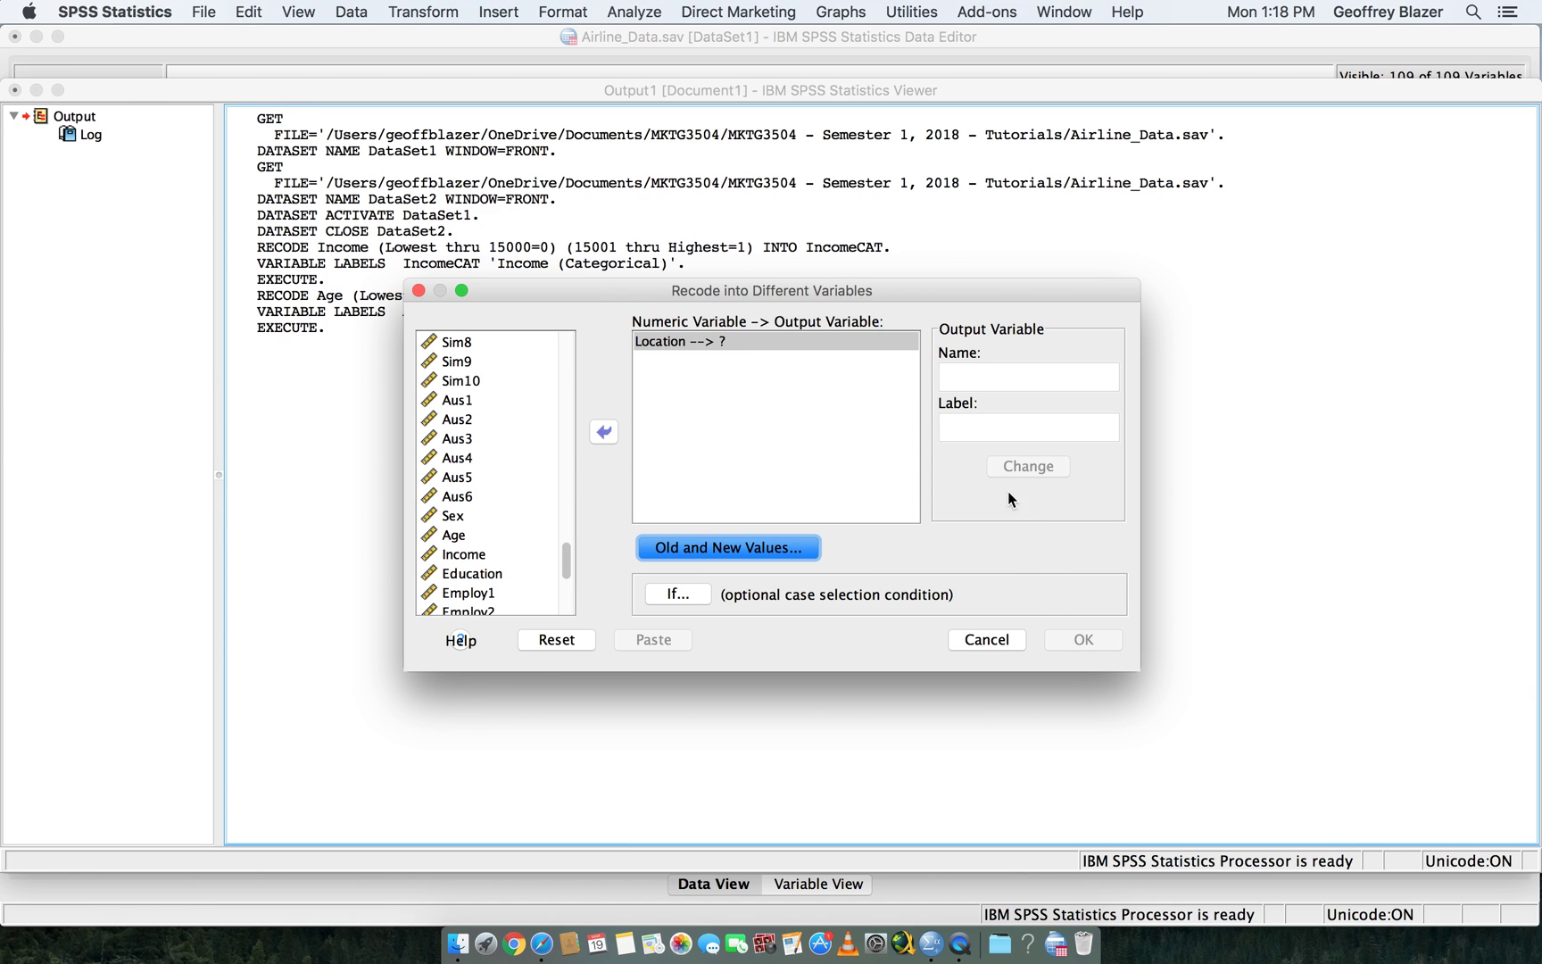
- Name the Location output LocationCAT with label 'Location (Categorical)', apply it, and run the recode
left_click(991, 384)
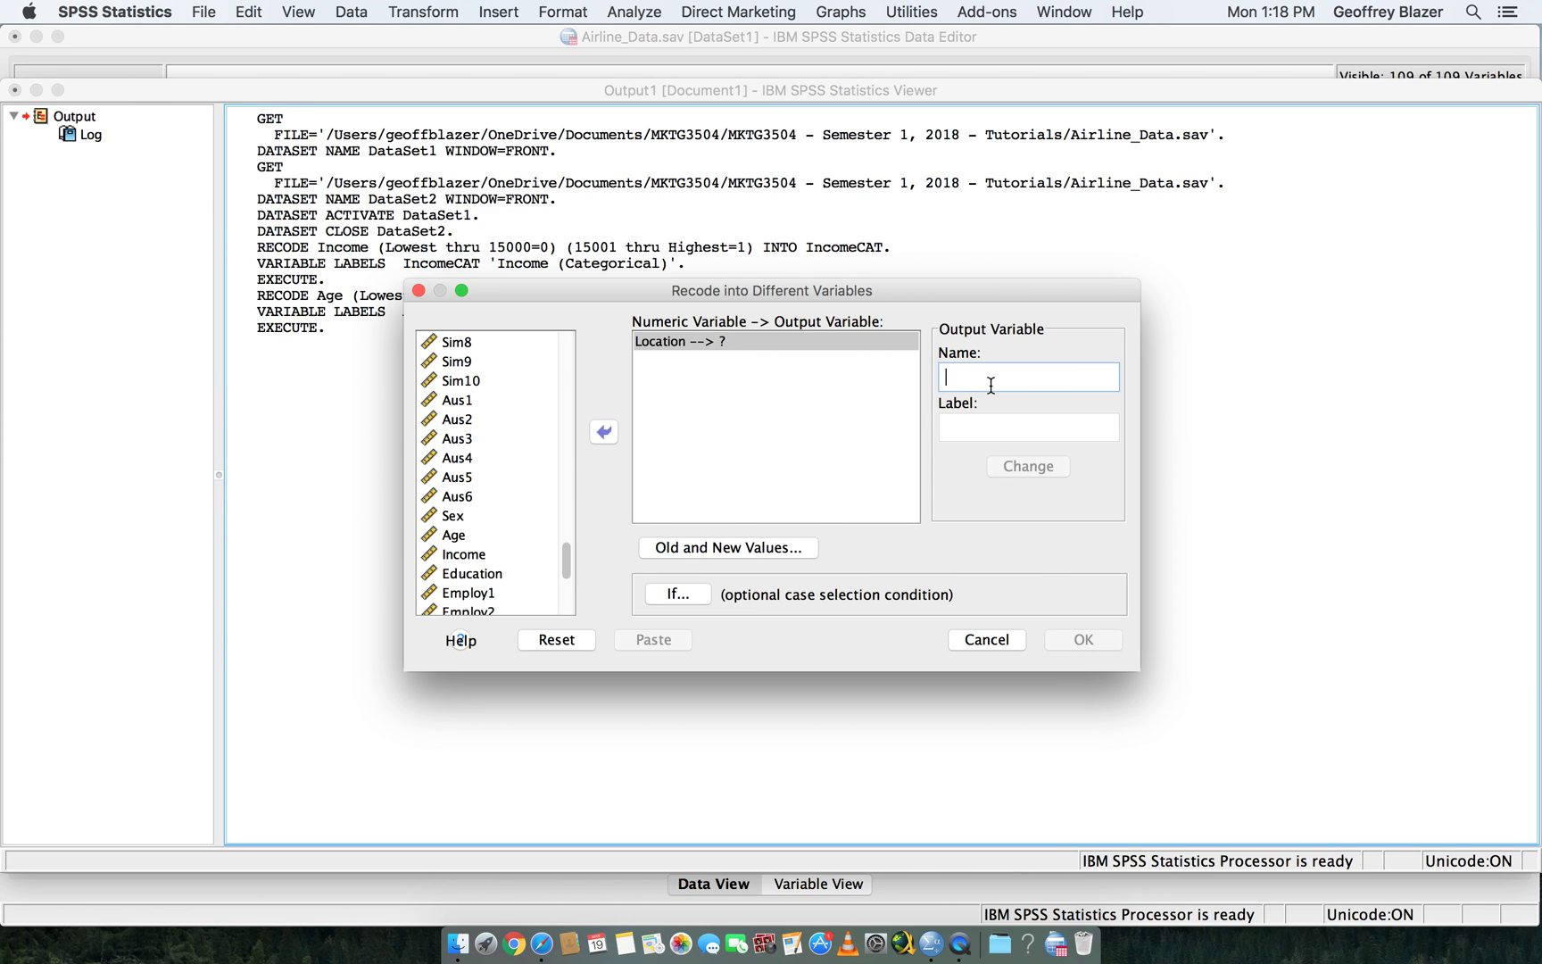
type("LocationCAT")
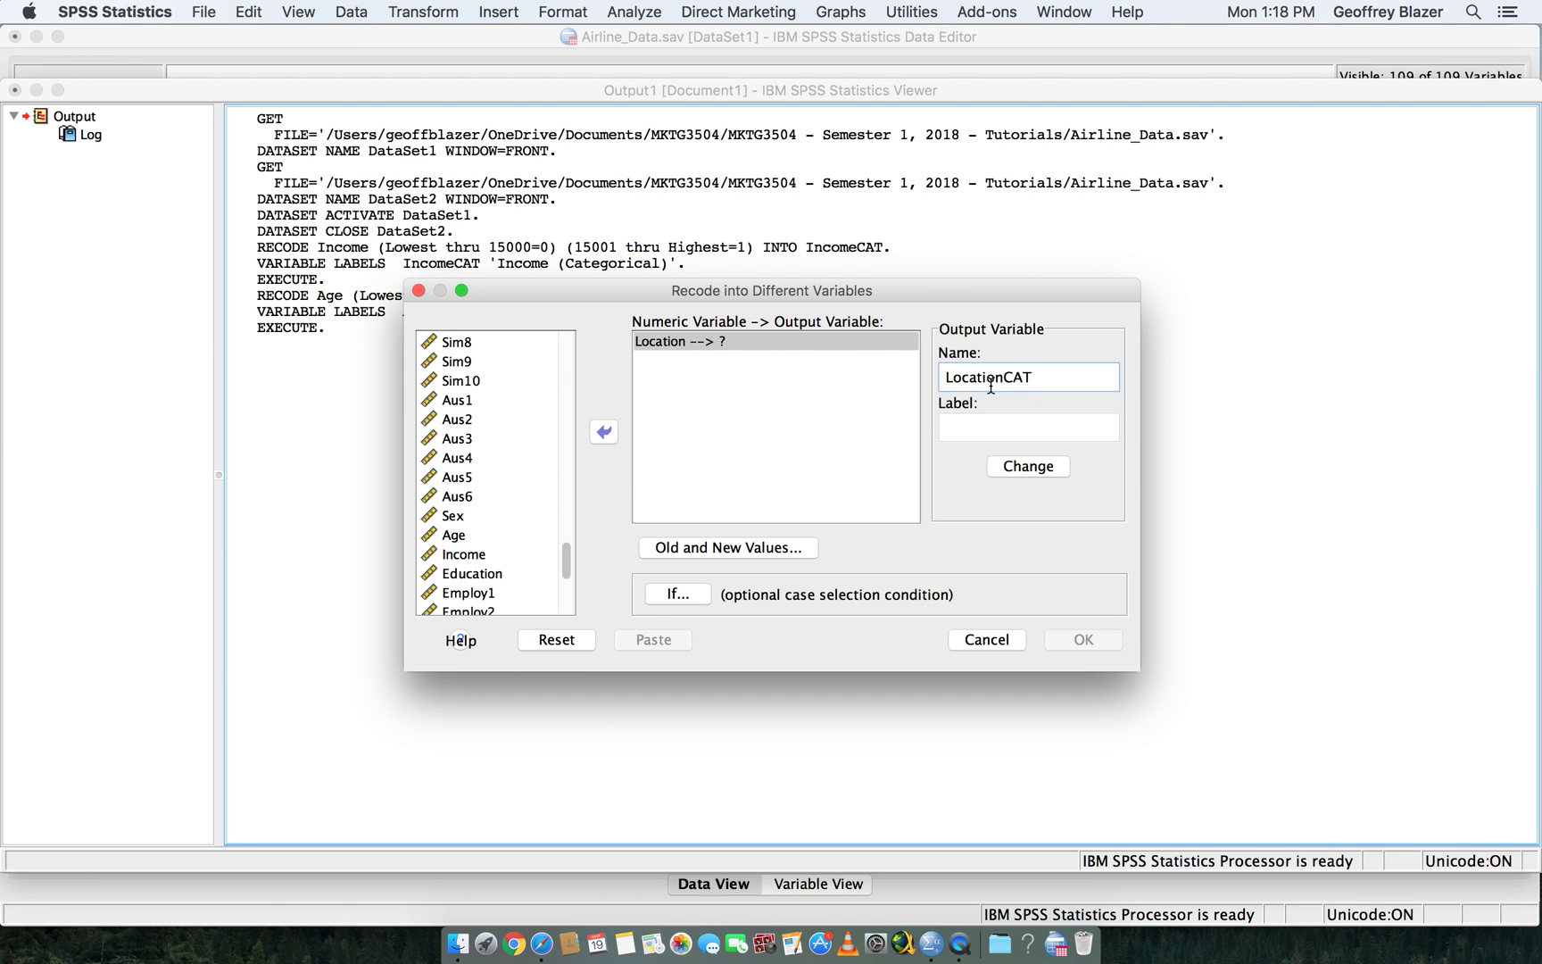
key("Tab")
type("Location")
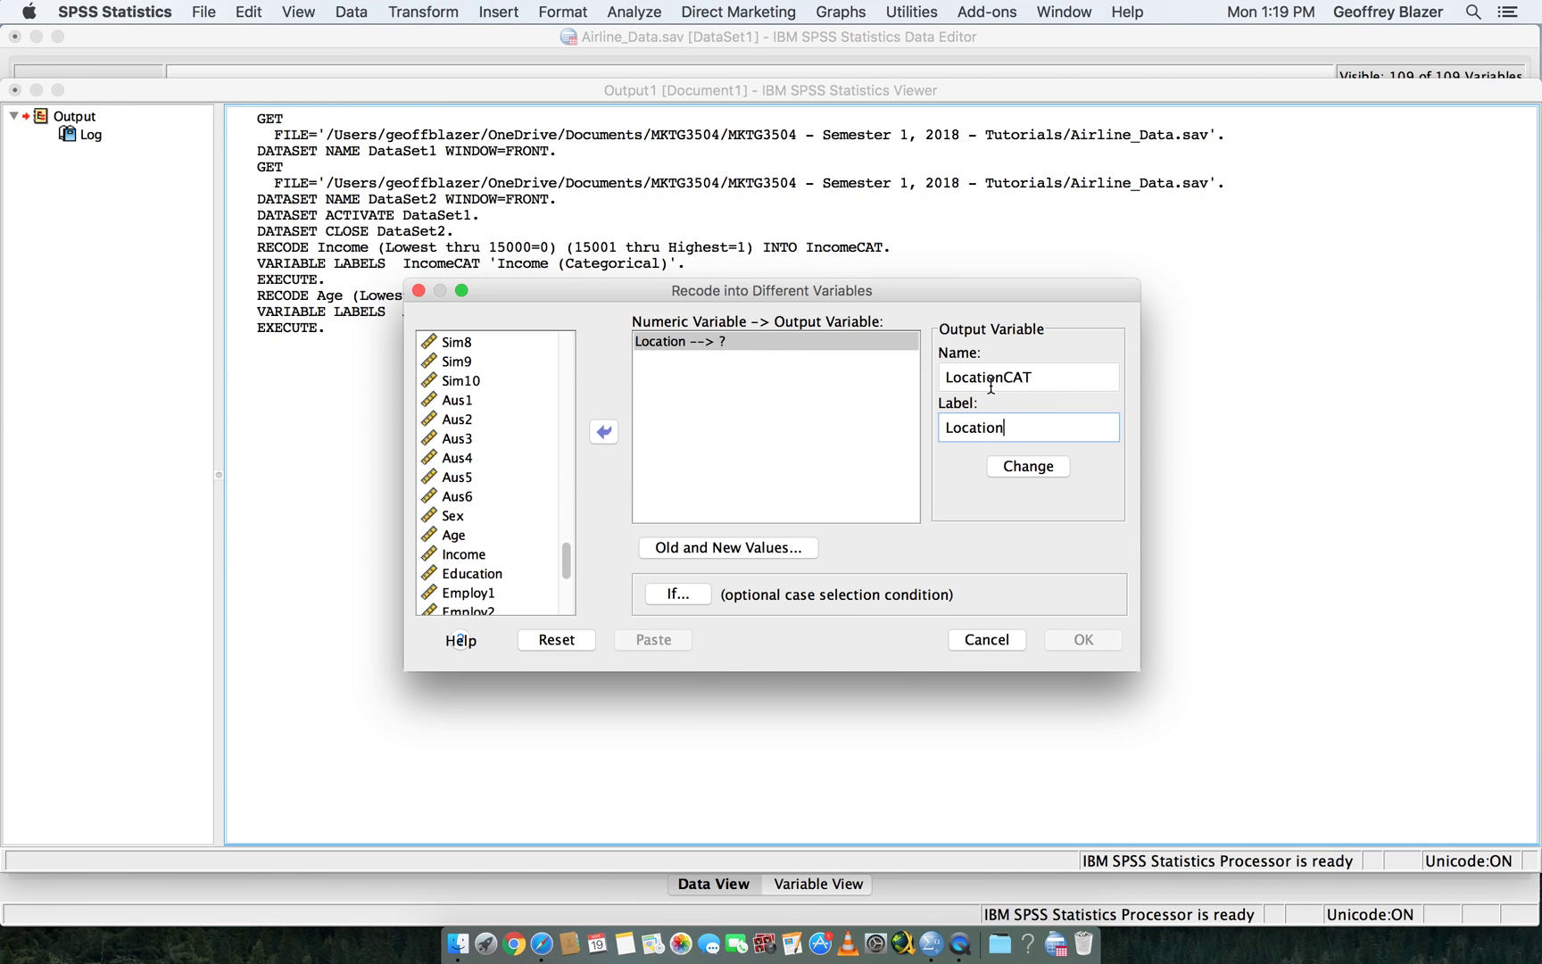
type(" (Categorical)")
left_click(1047, 466)
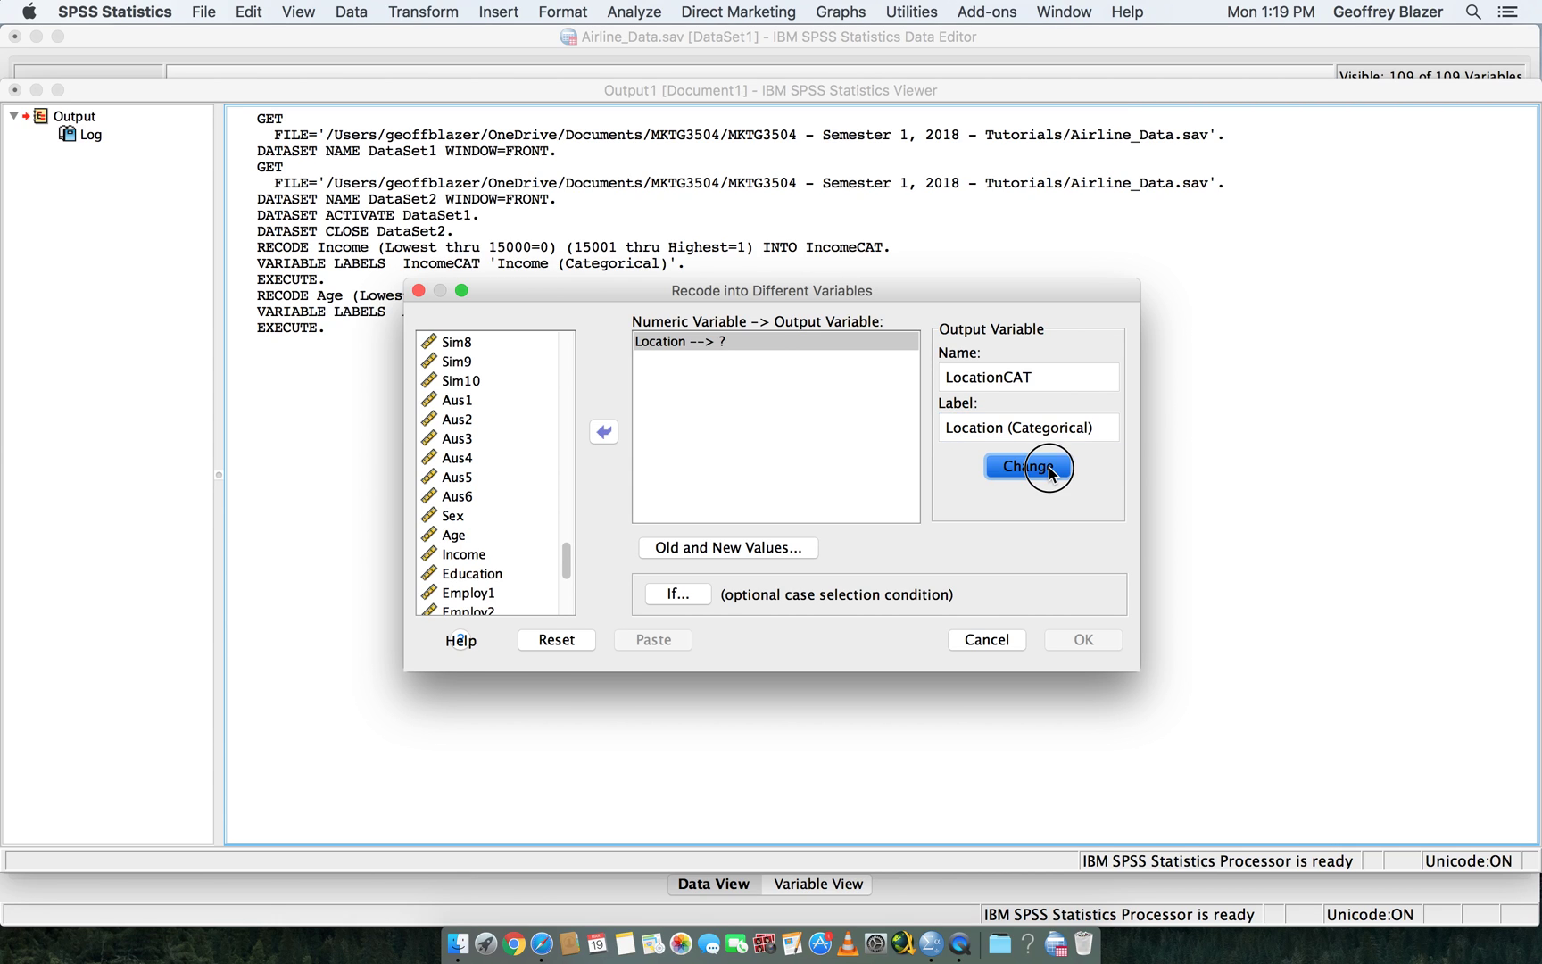
left_click(1096, 642)
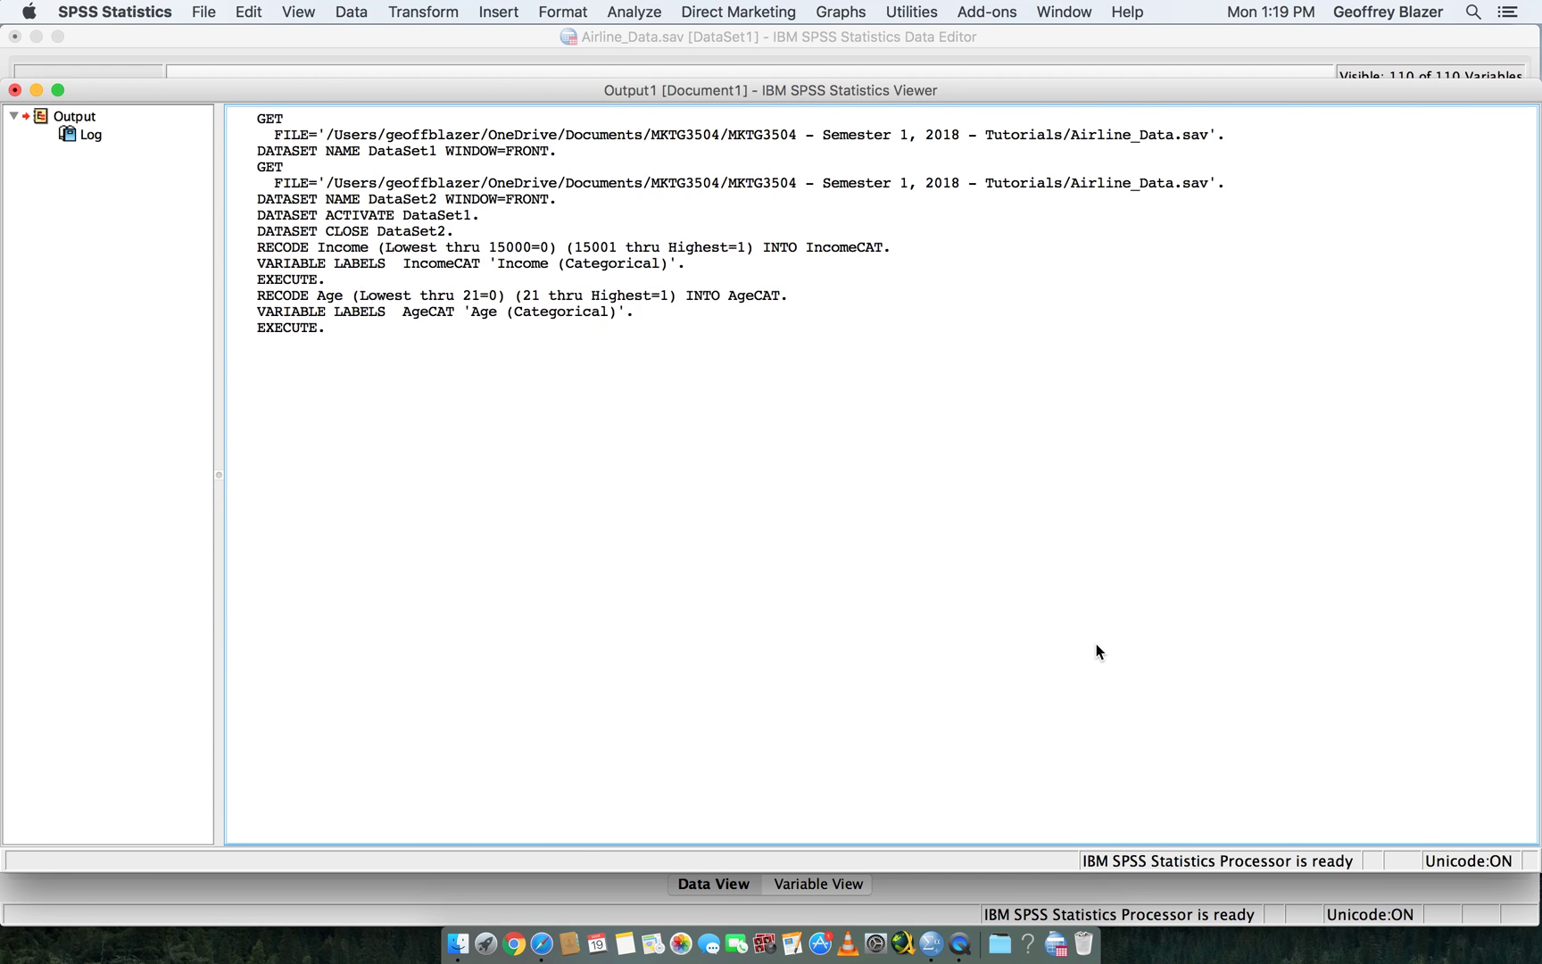
left_click(525, 887)
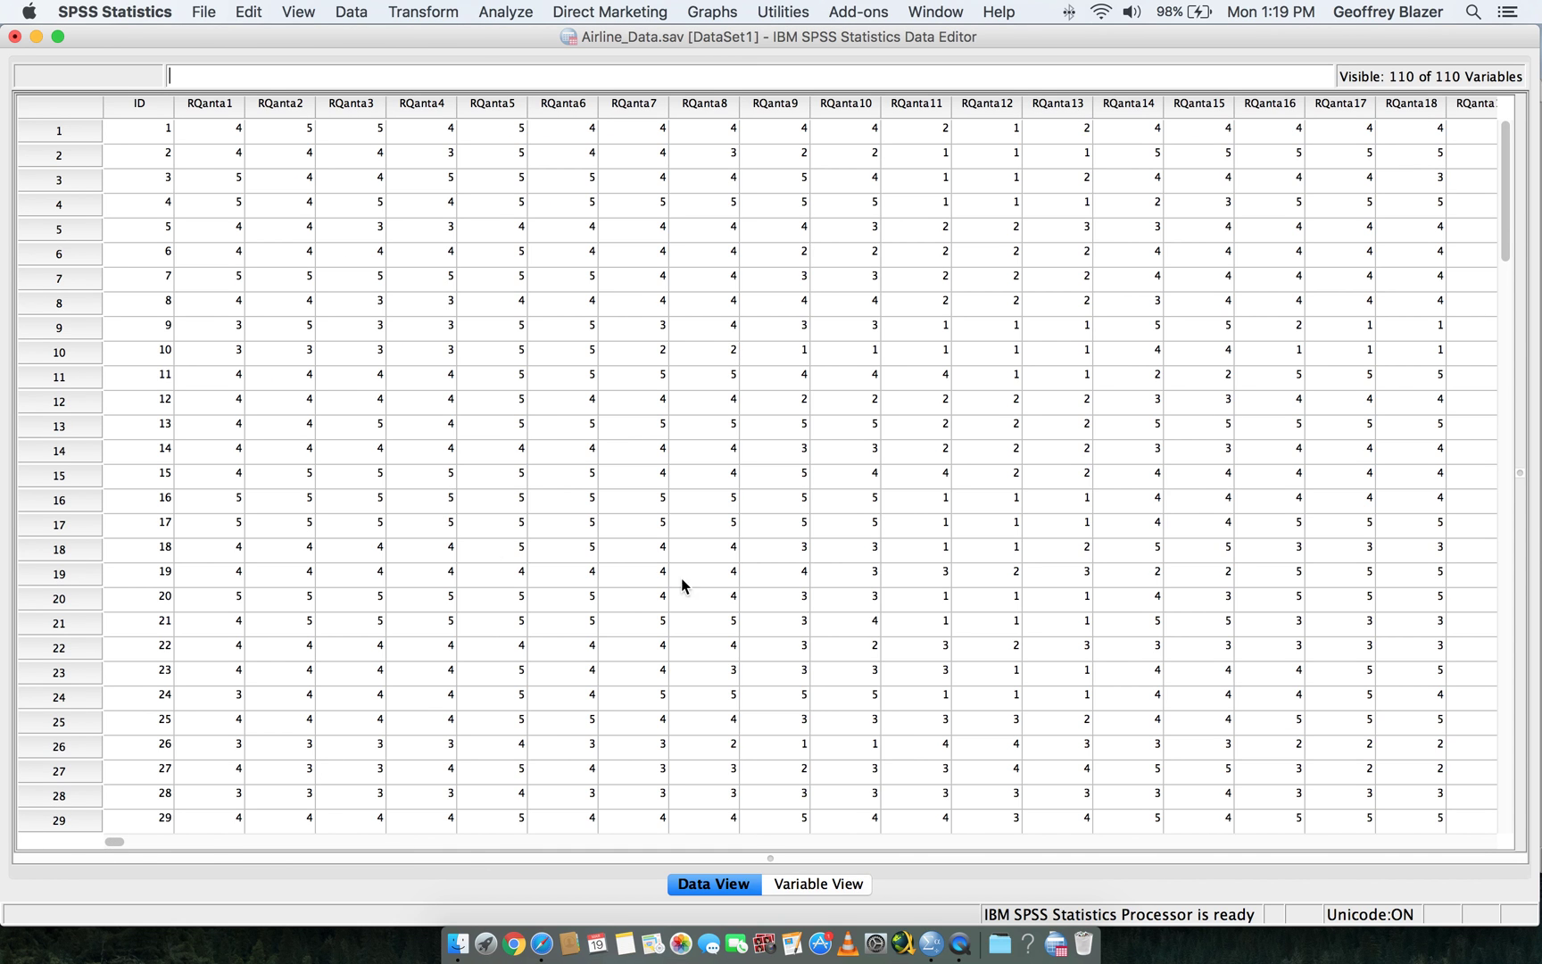
- Scroll Data View to the new columns and compare IncomeCAT cells, including missing row 14, against Income
left_click_drag(113, 841, 1273, 819)
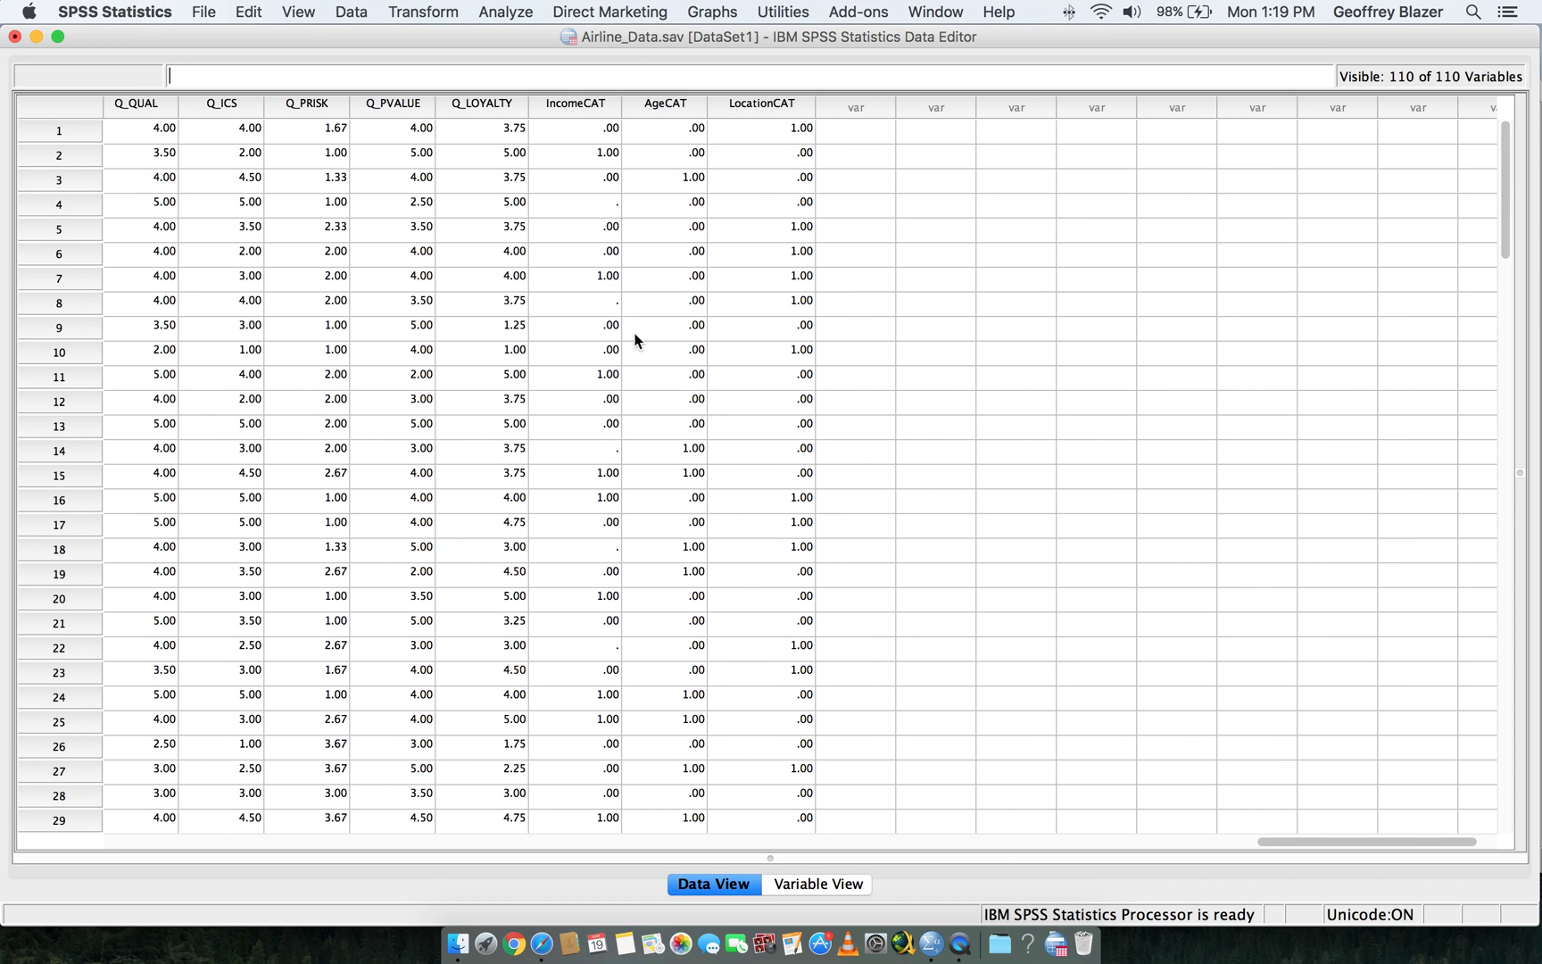
scroll(641, 446, "down", 4)
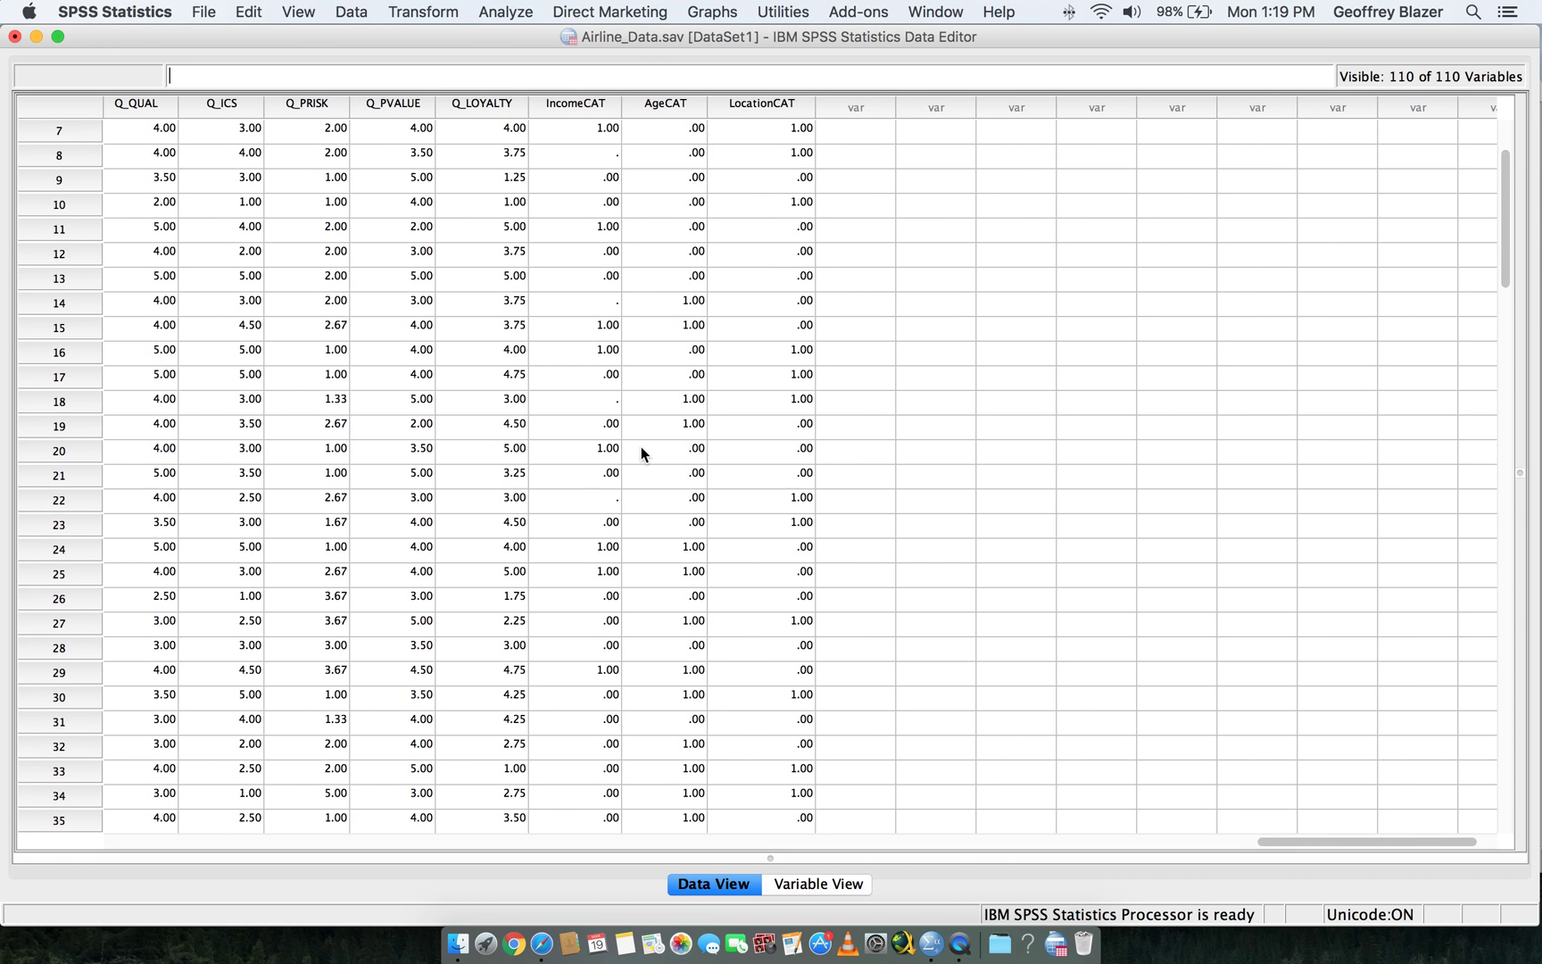
left_click(601, 482)
left_click(586, 375)
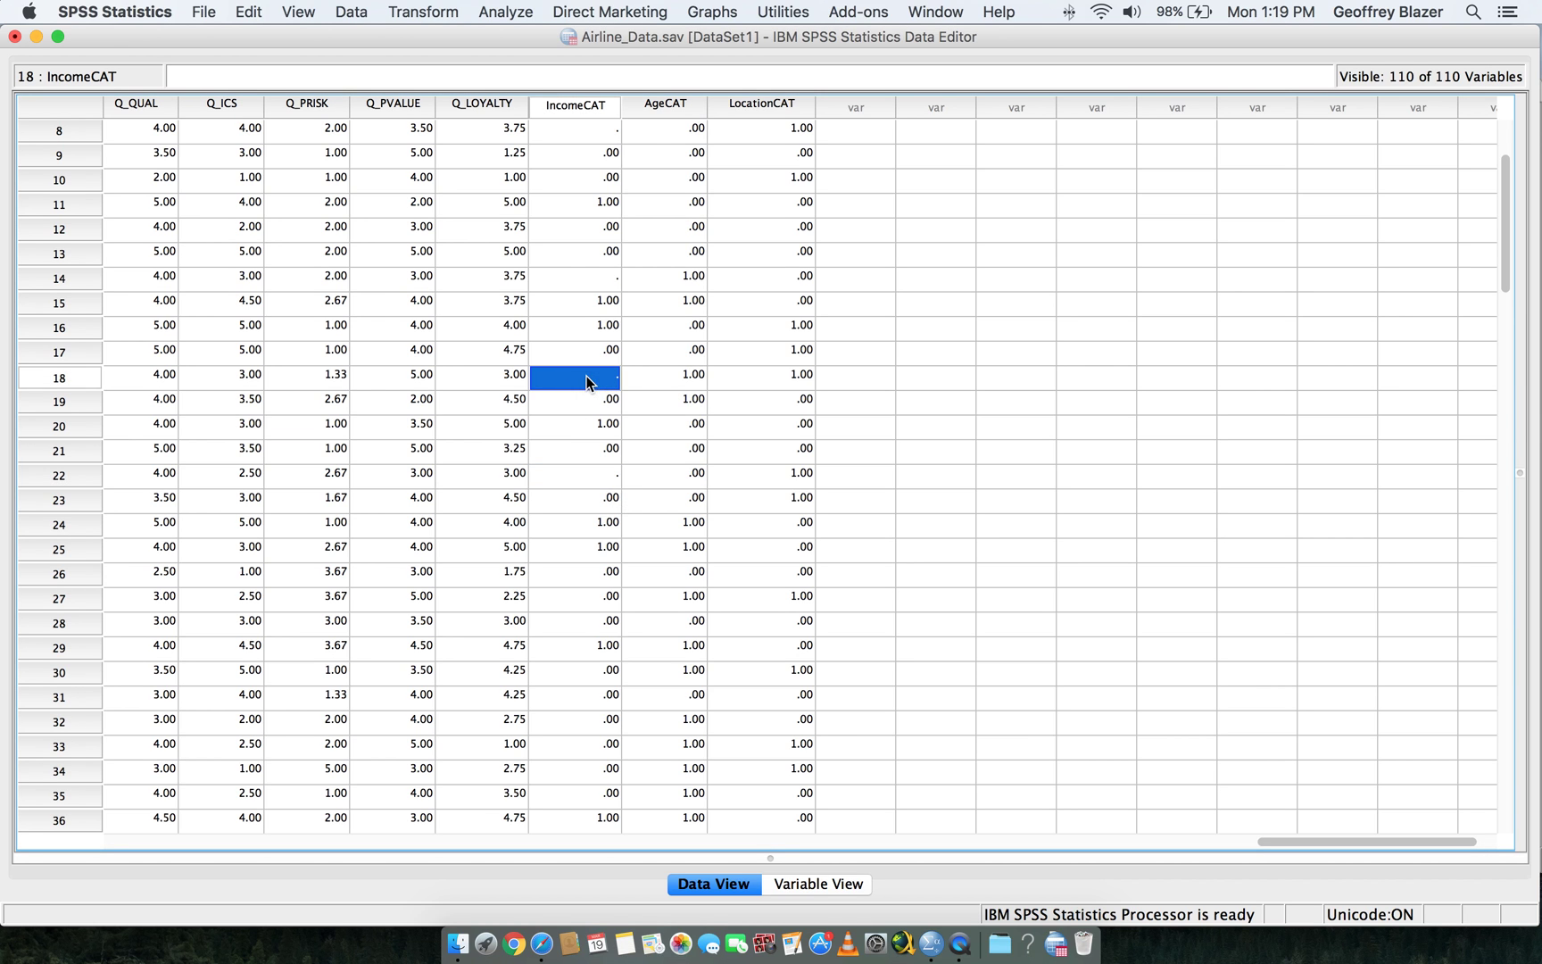
left_click(588, 281)
left_click_drag(1382, 839, 1226, 859)
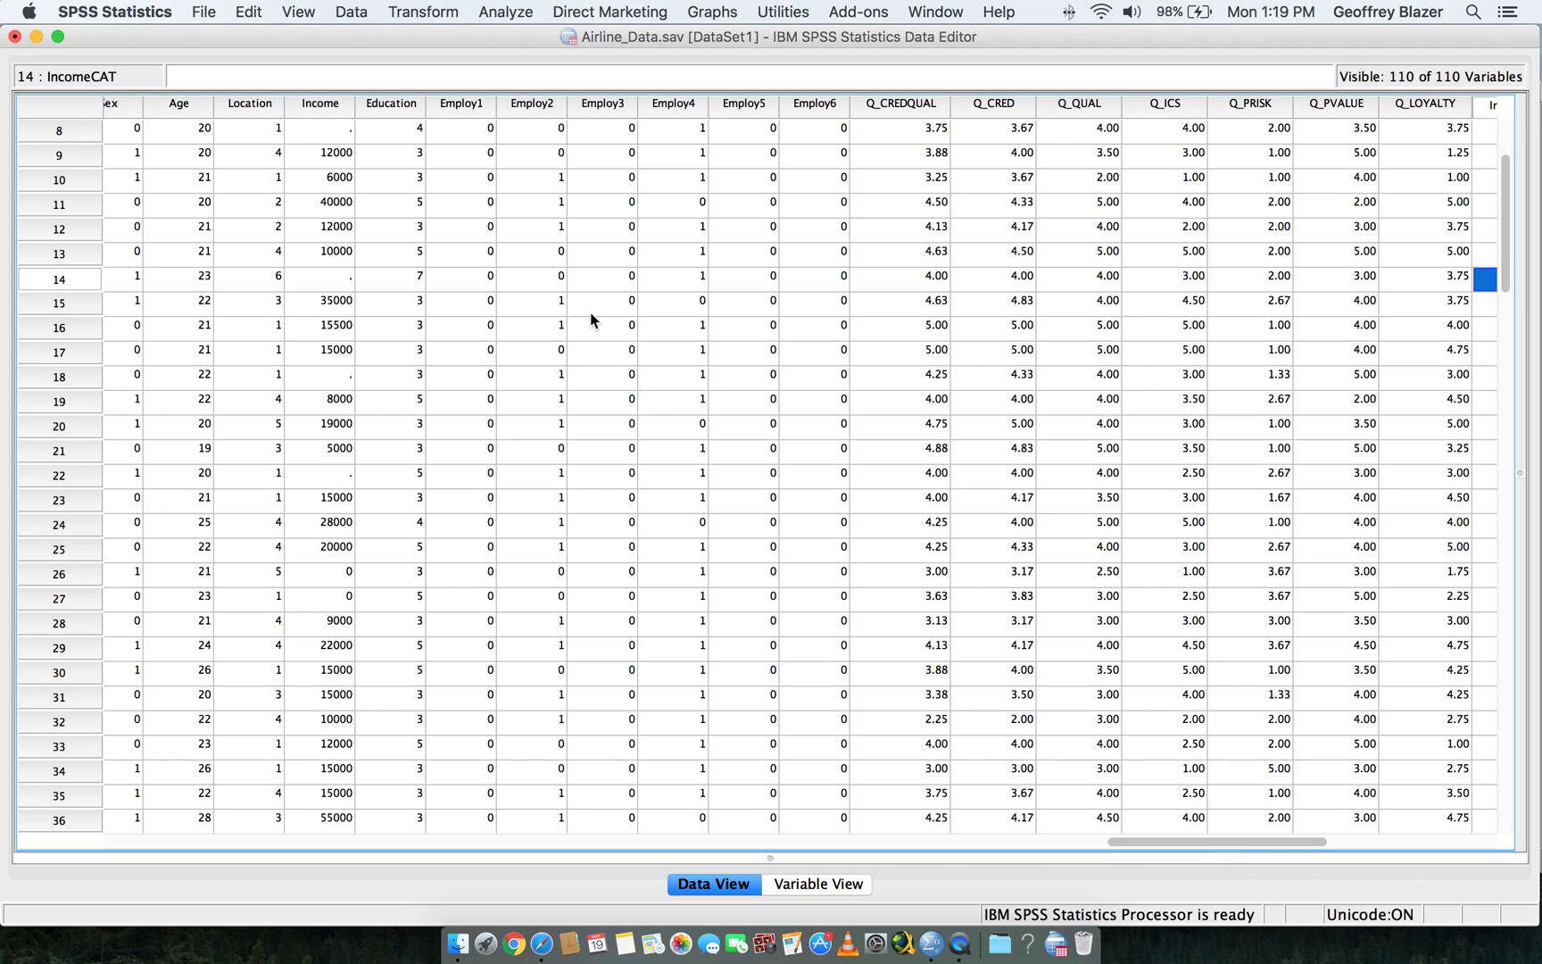
left_click(319, 276)
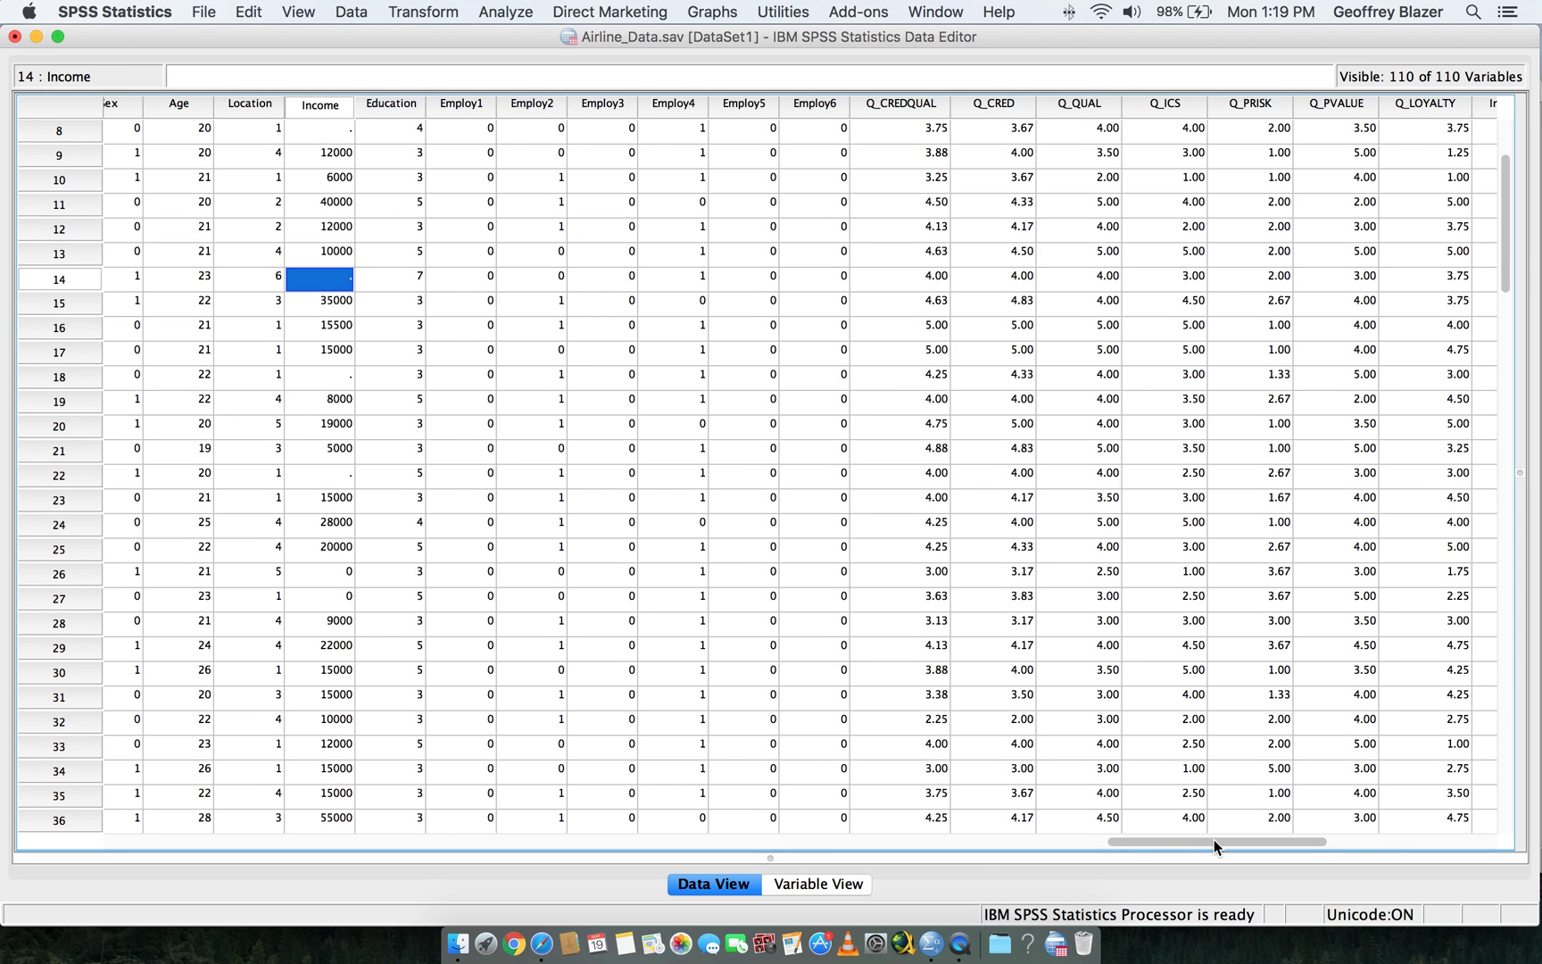
left_click_drag(1212, 838, 1297, 847)
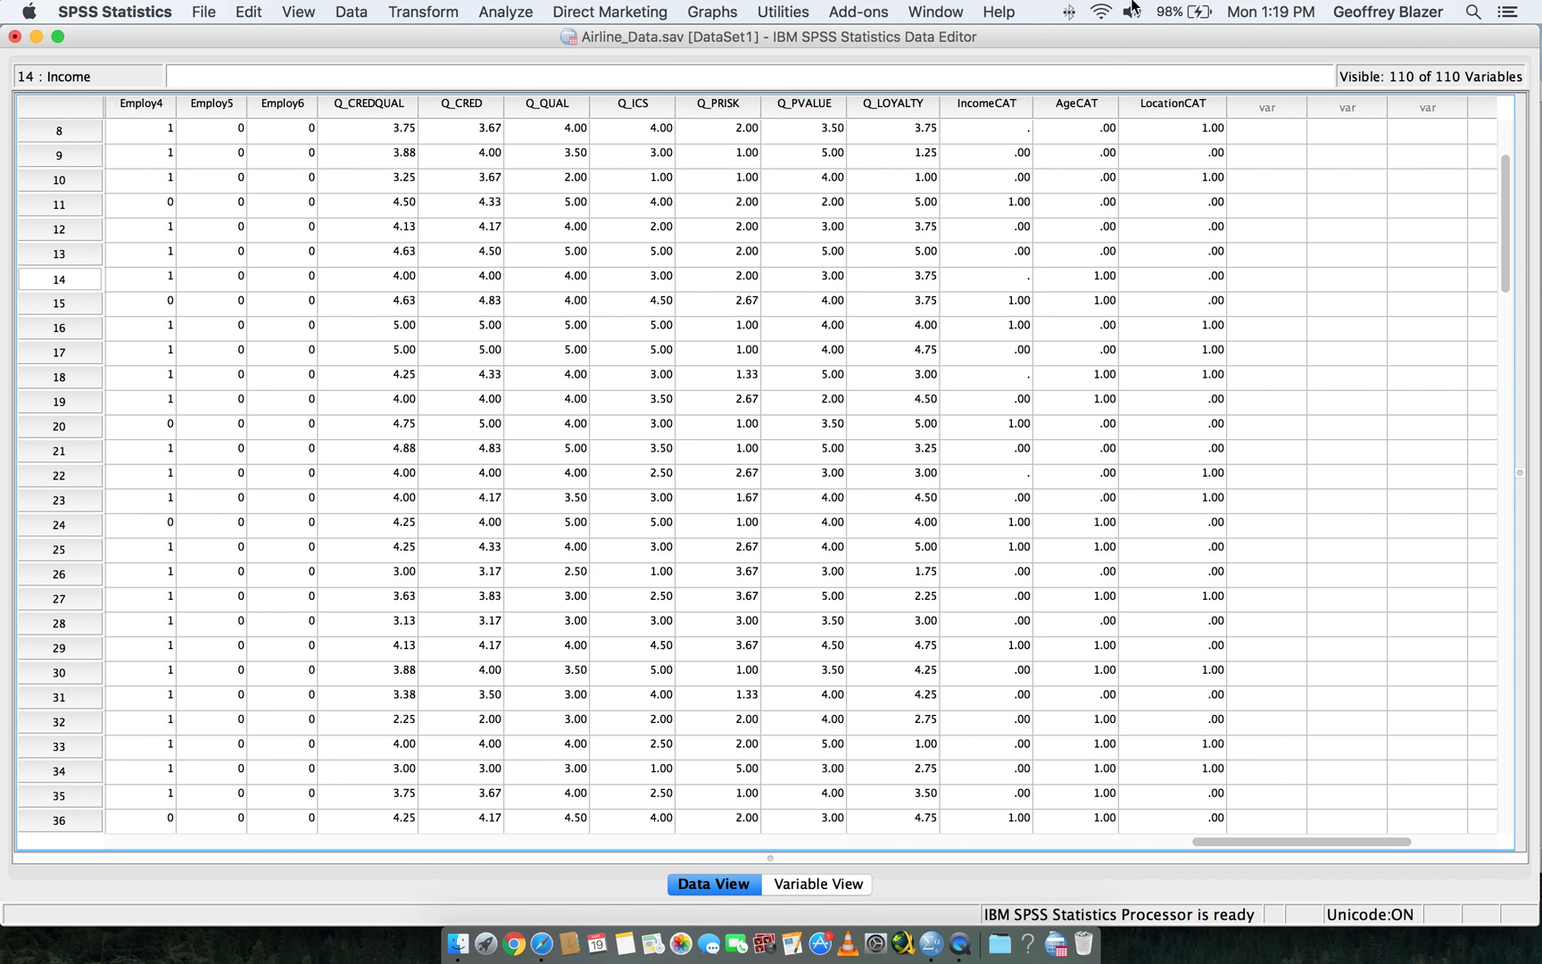